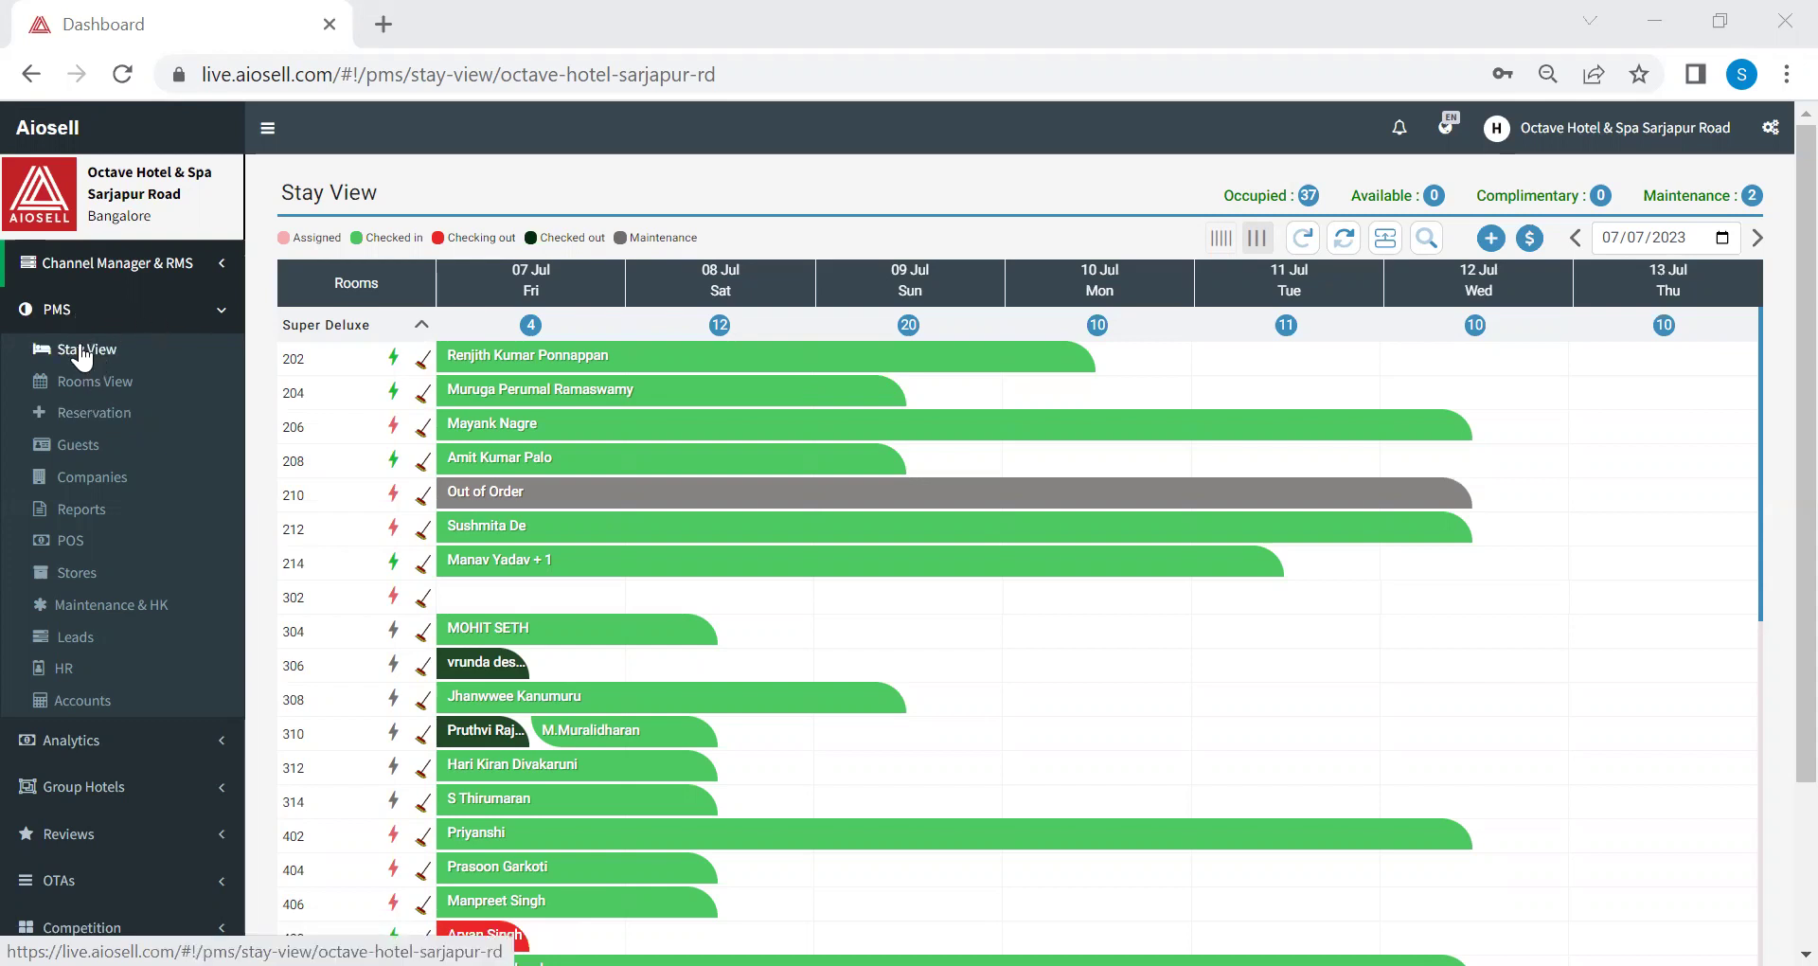
Step: View the edit form of the second booking in the reservation list and return to the list
click(104, 412)
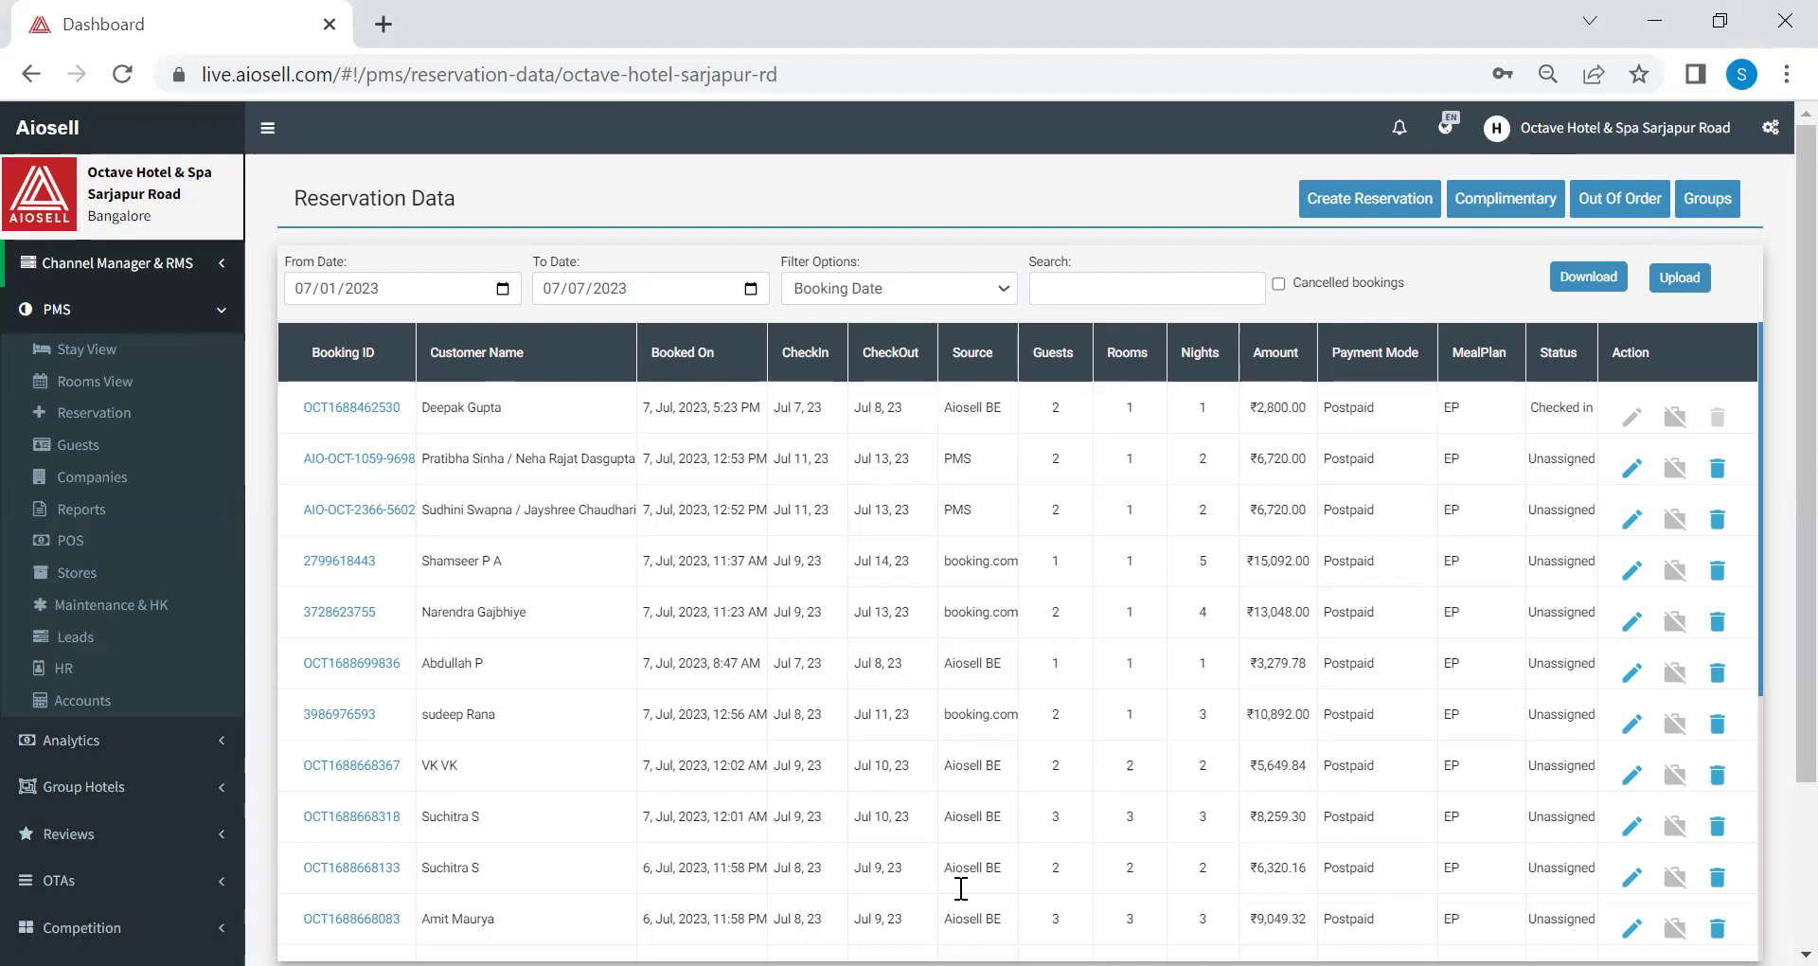
click(1632, 469)
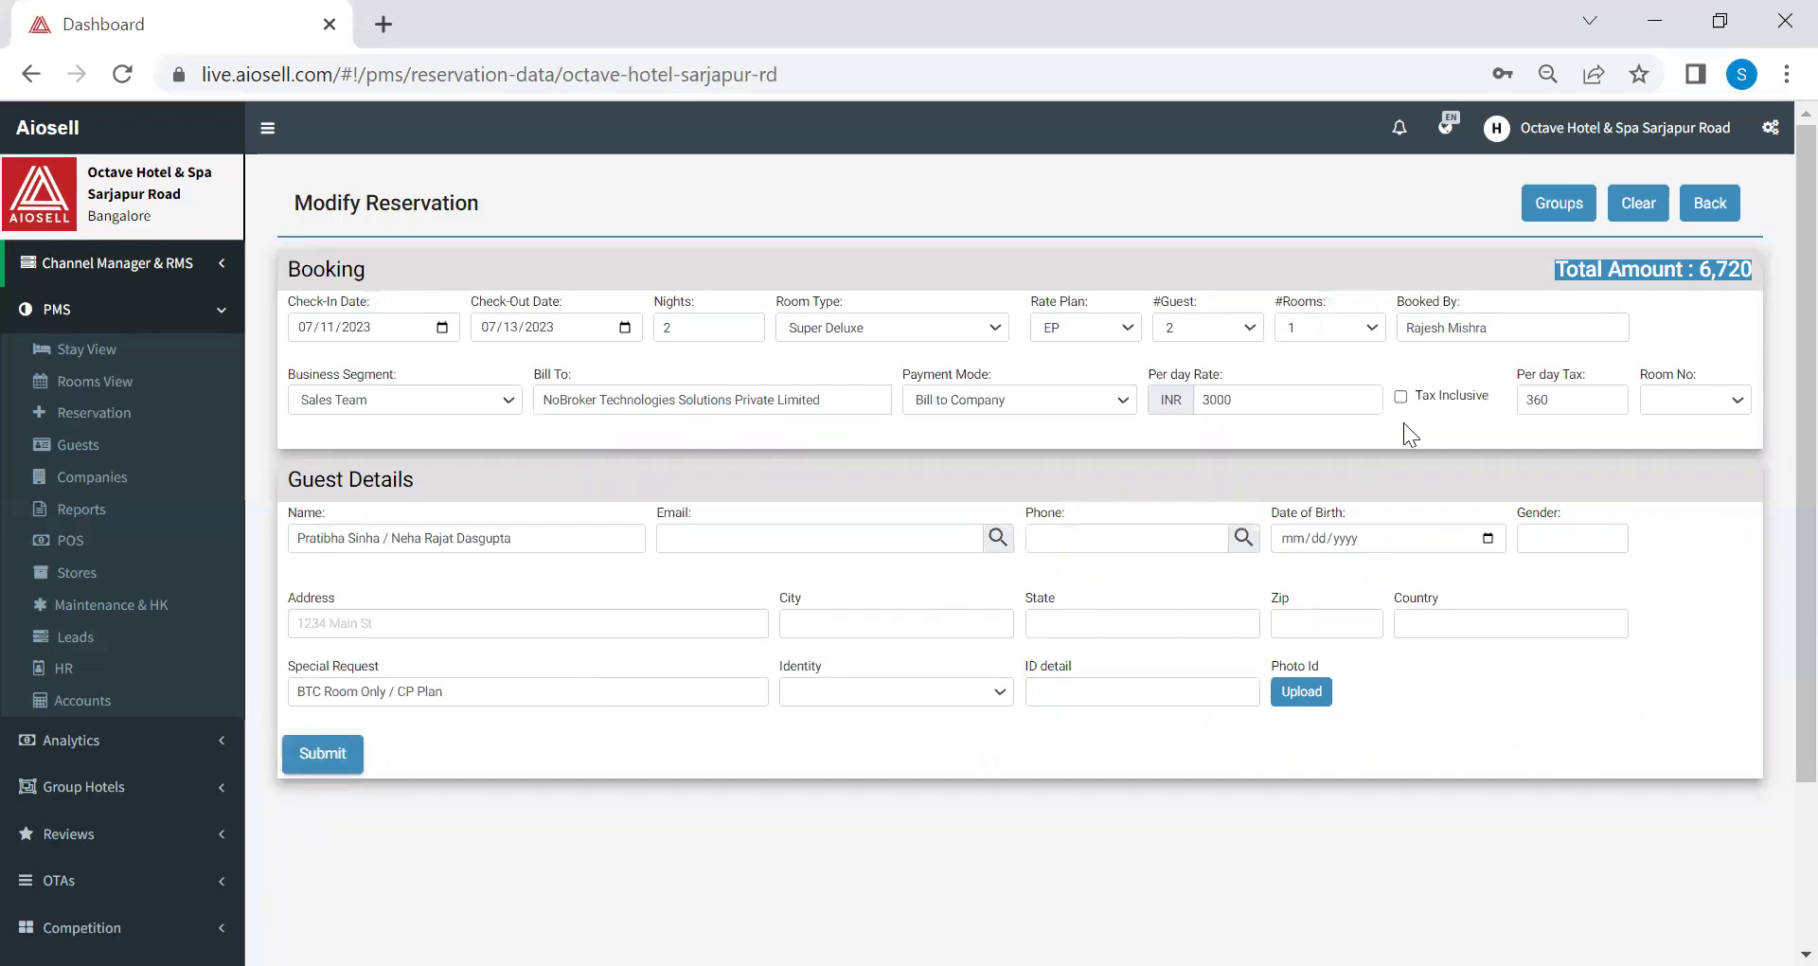
click(1717, 207)
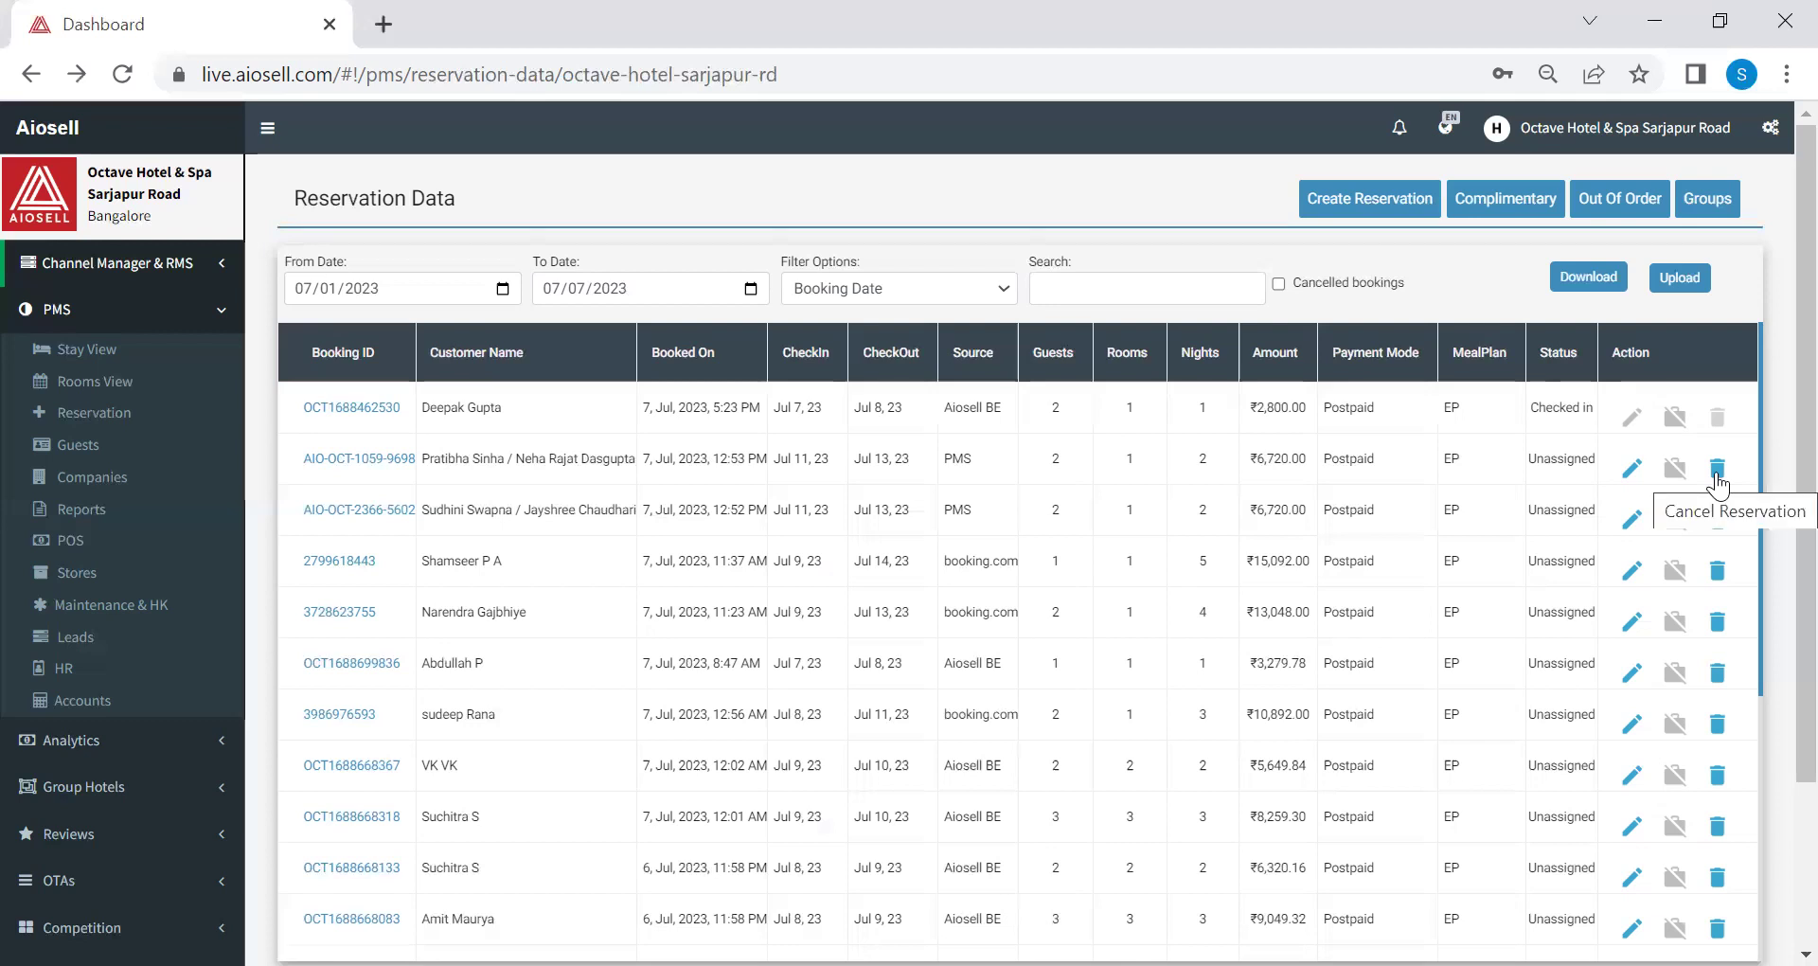
Step: Start a new reservation with check-in on 07/07/2023 and check-out on 07/10/2023
click(1330, 214)
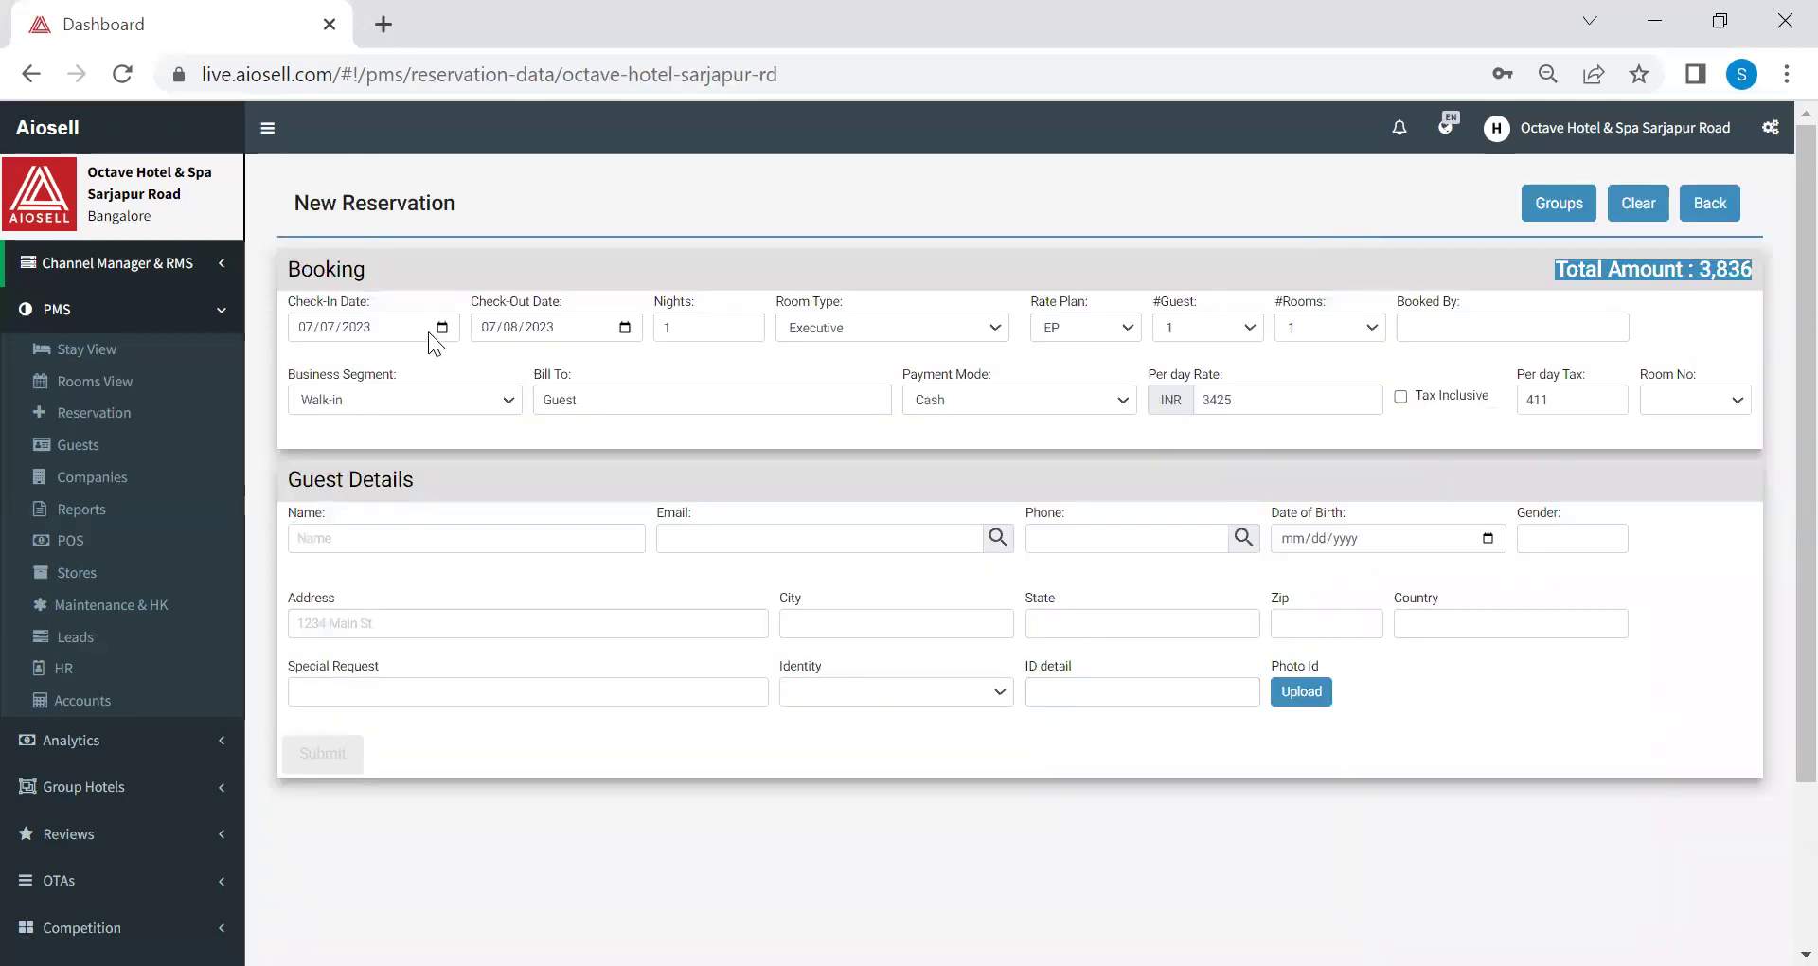
click(422, 328)
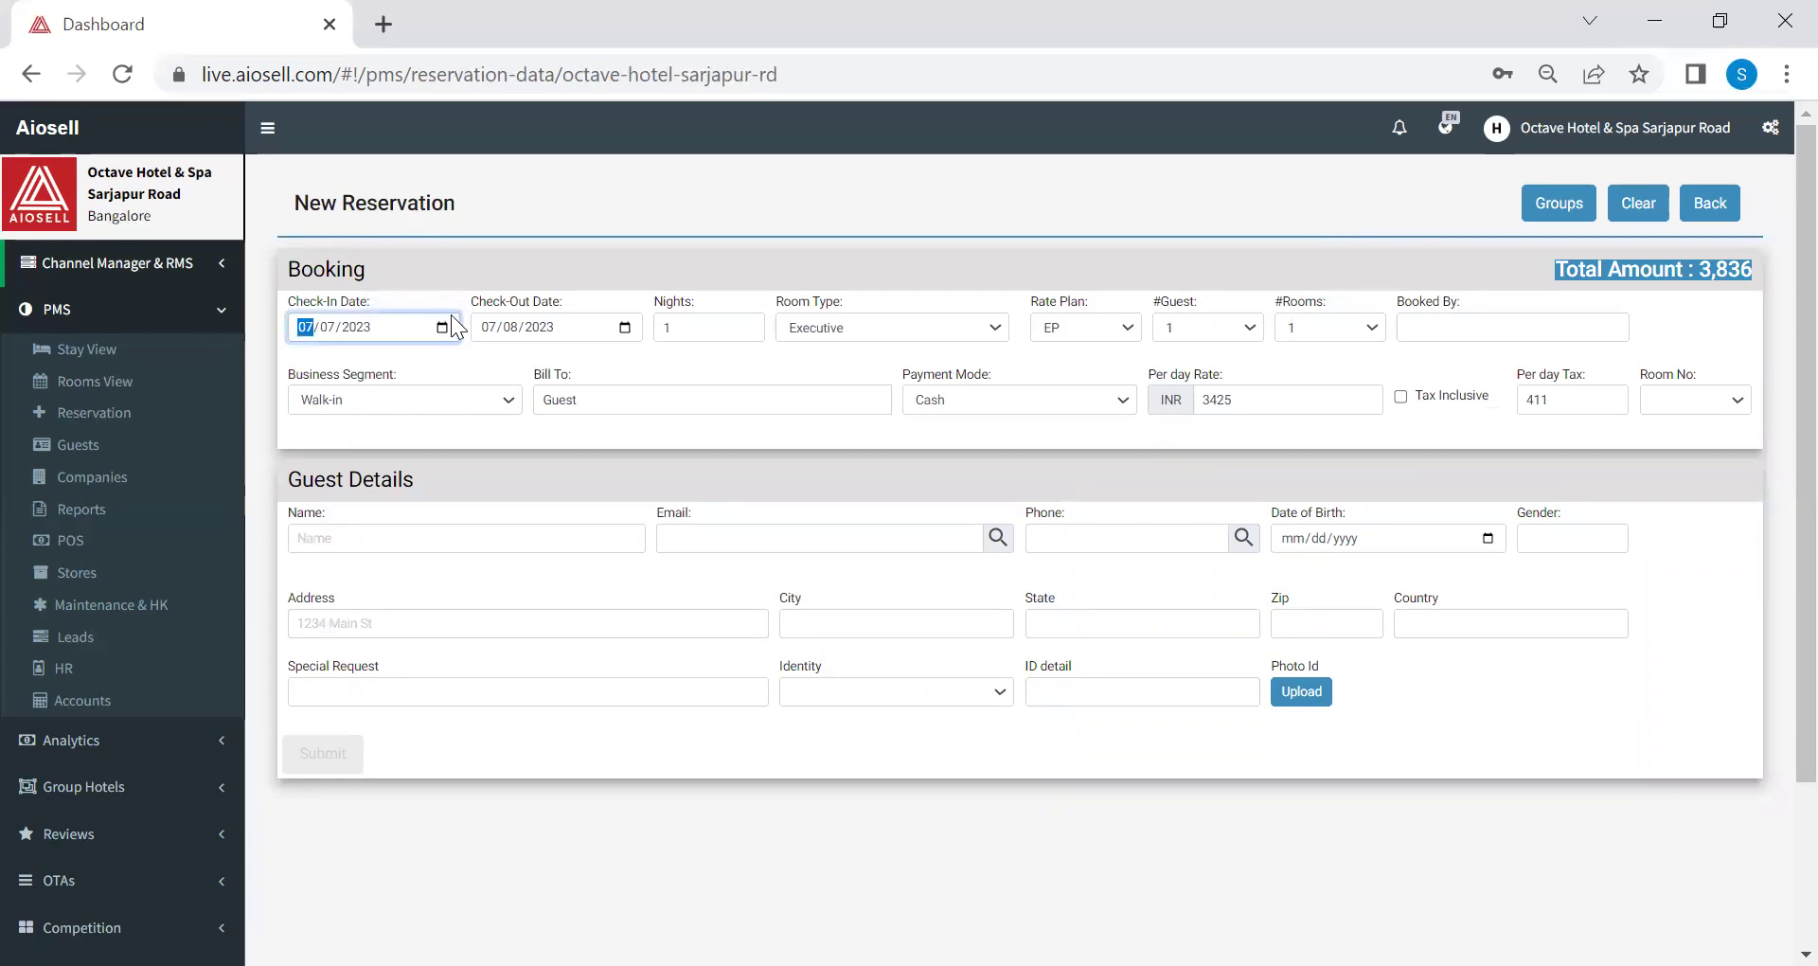
click(443, 326)
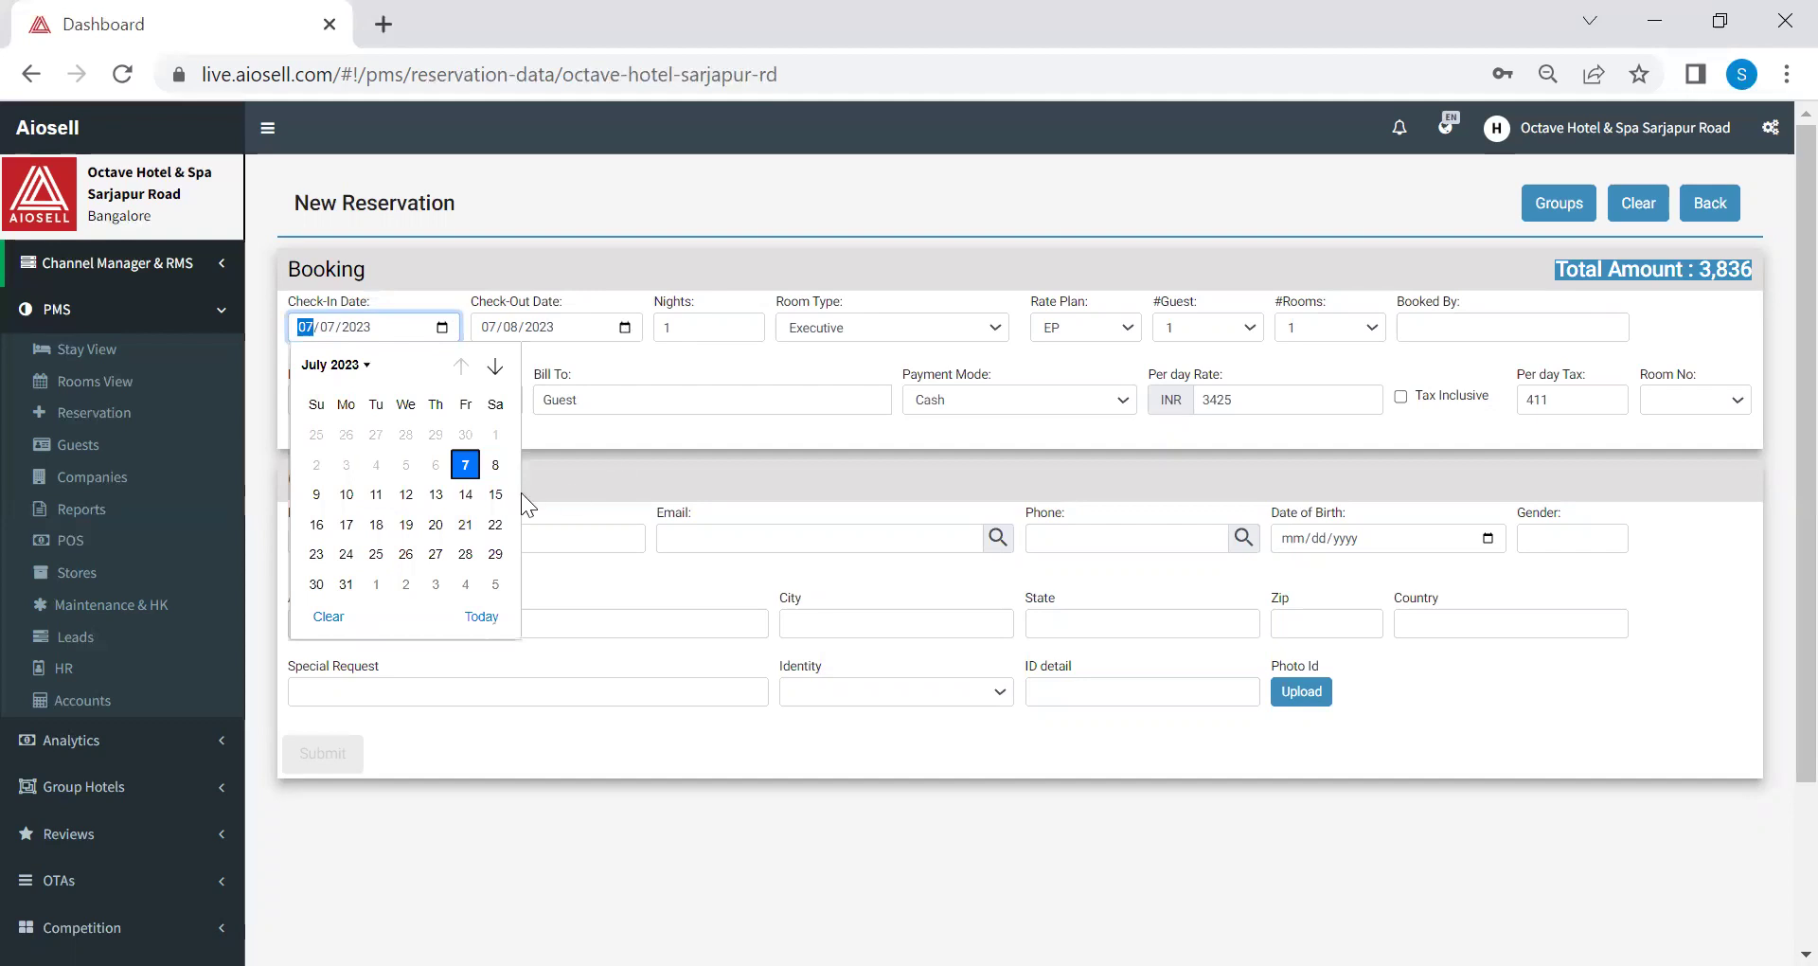
click(625, 327)
click(529, 494)
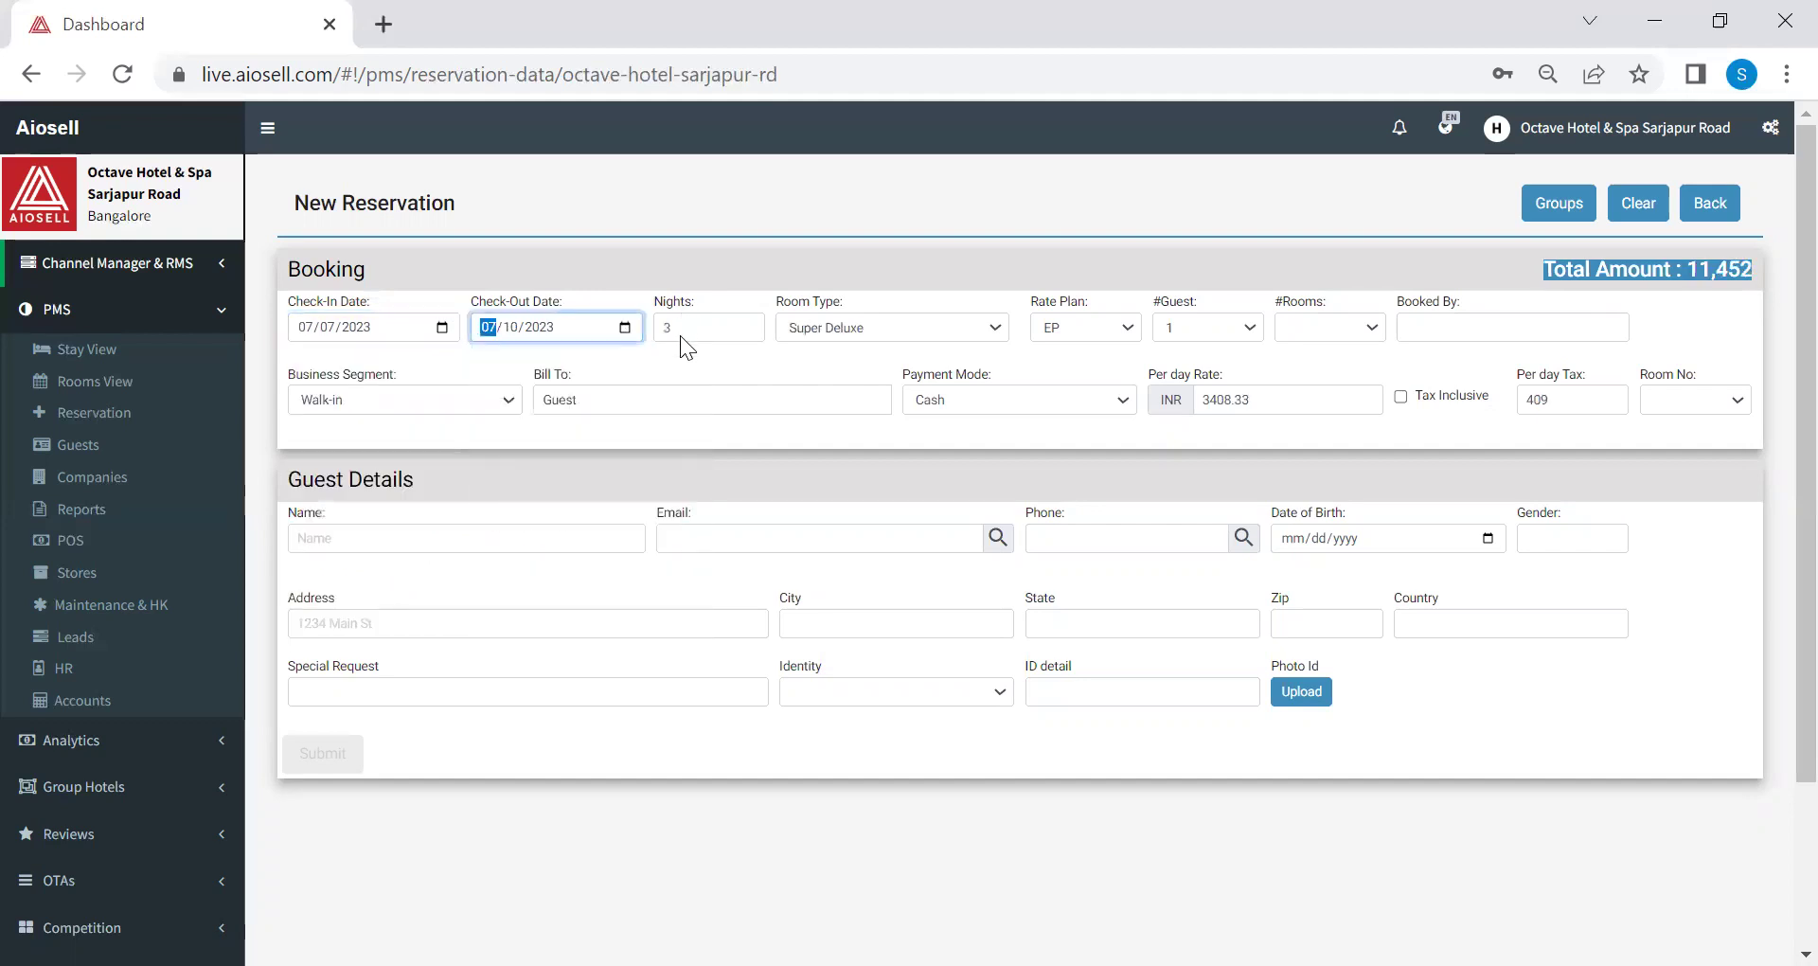
Step: Set the reservation to an Executive room on the EP rate plan for 2 guests and 1 room
click(820, 337)
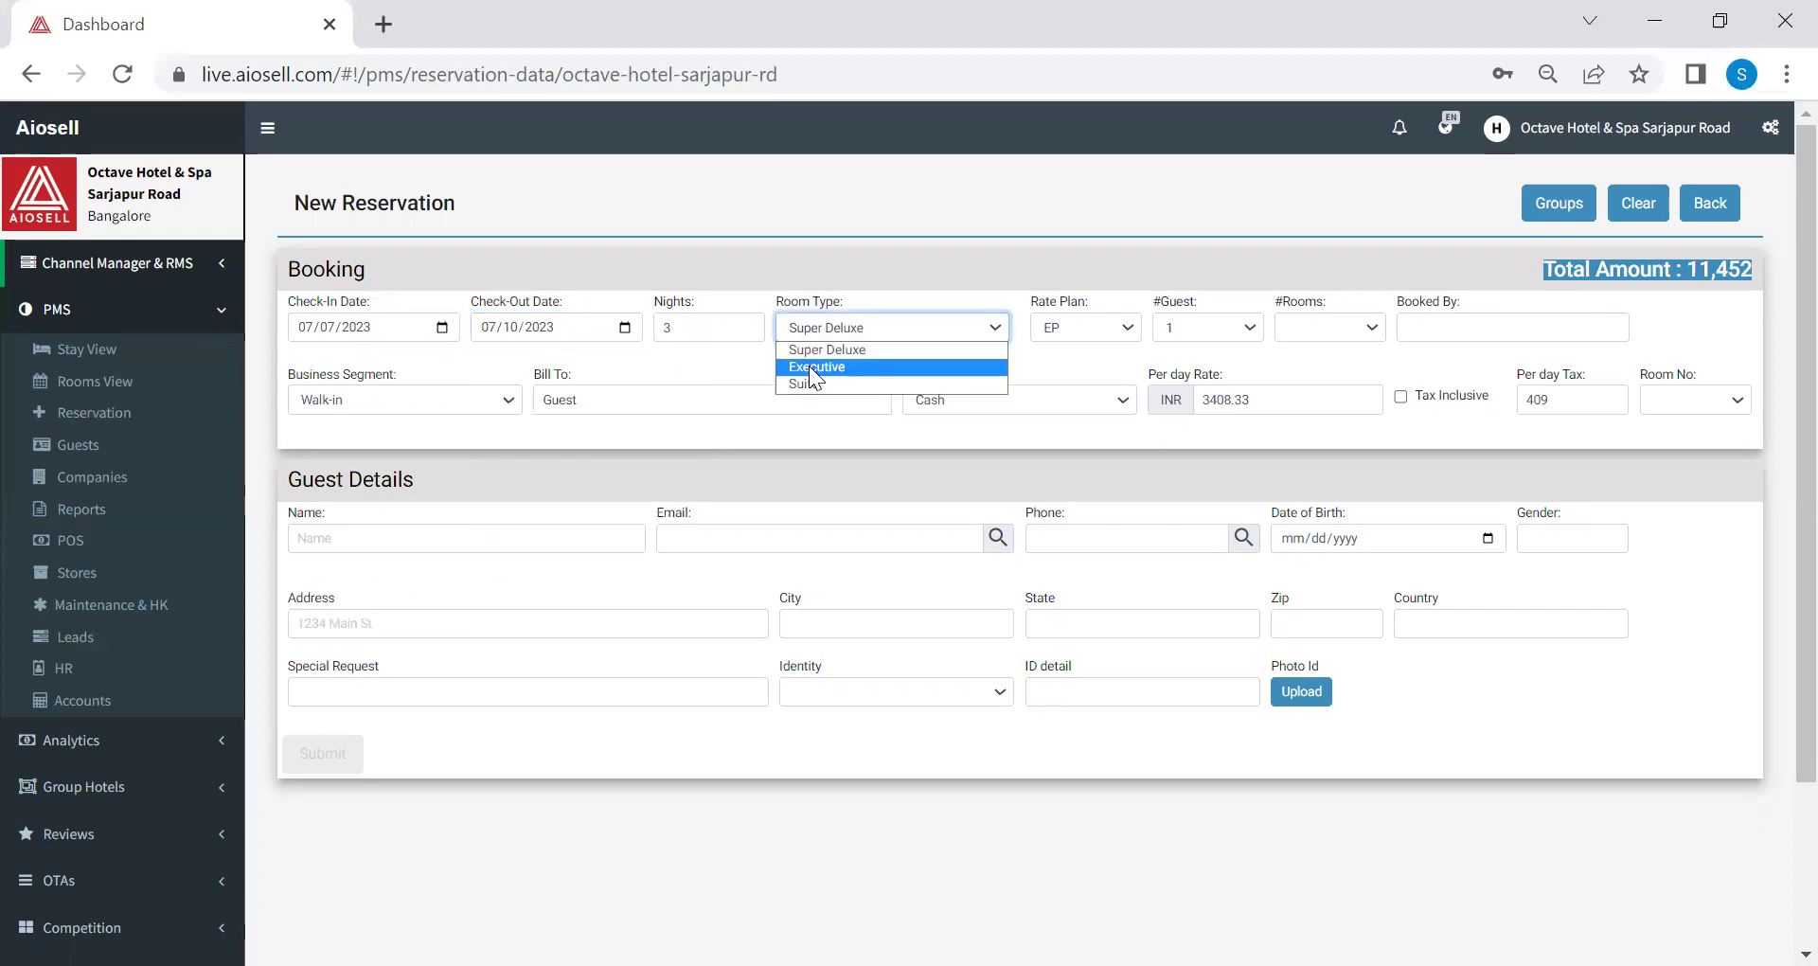
click(812, 367)
click(1055, 320)
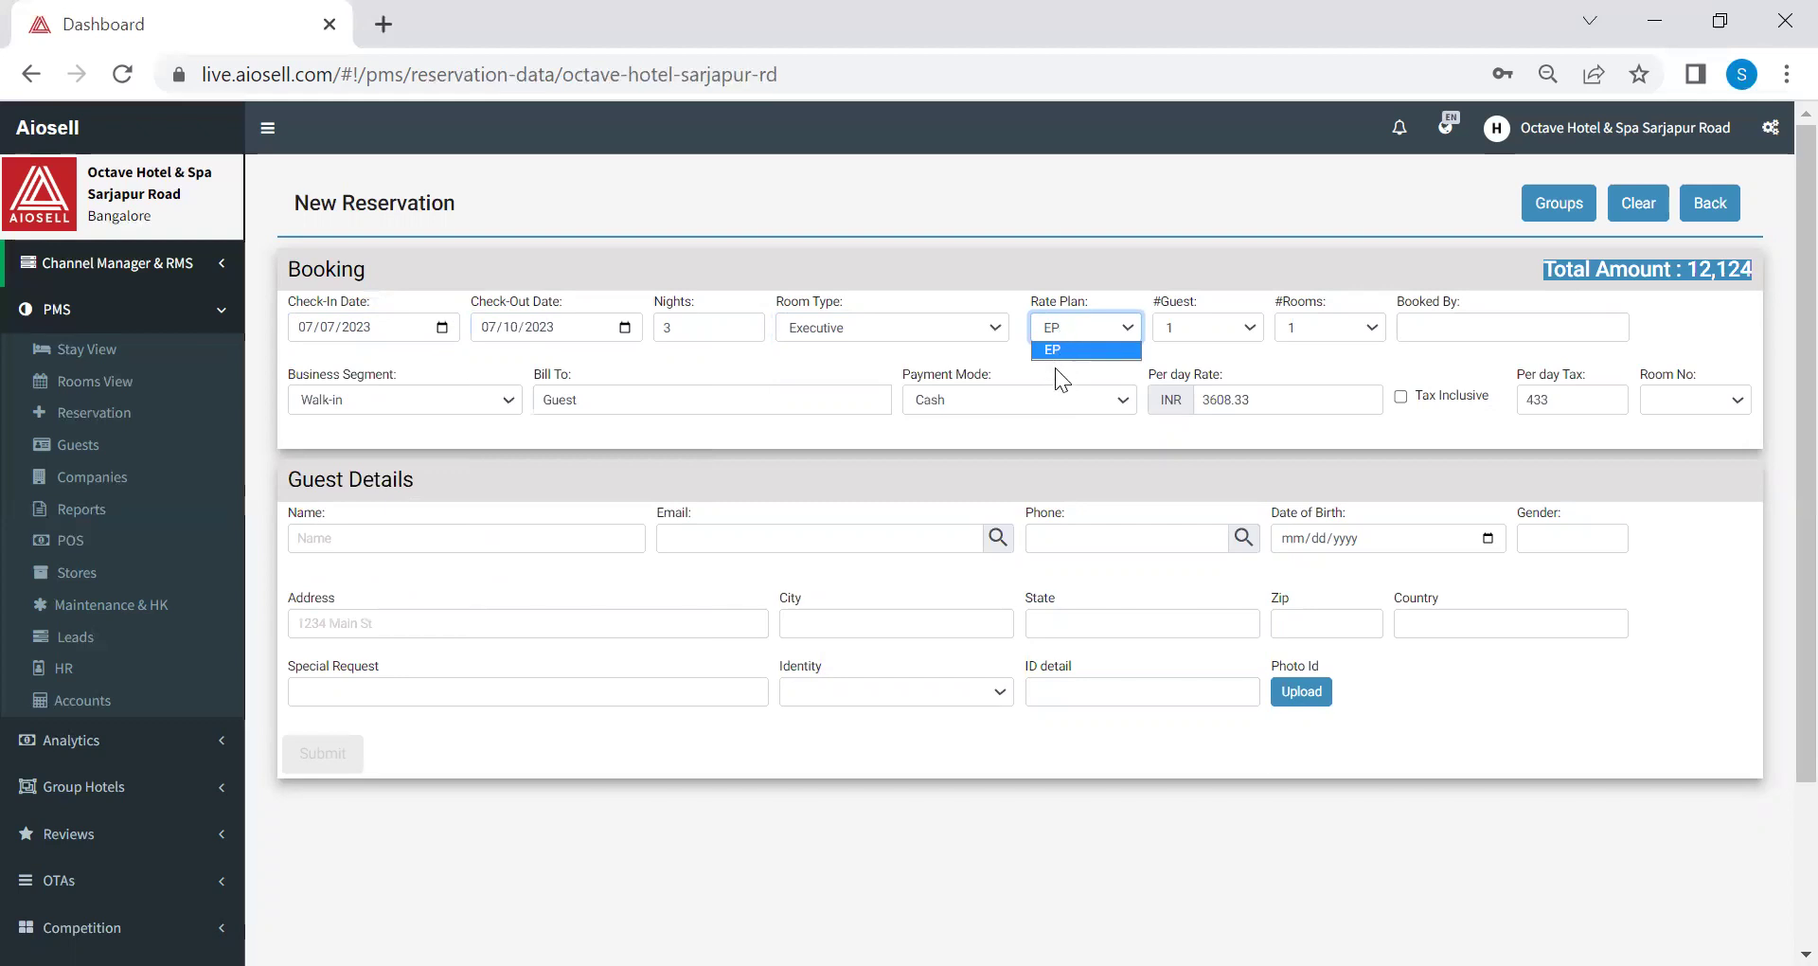
click(1202, 320)
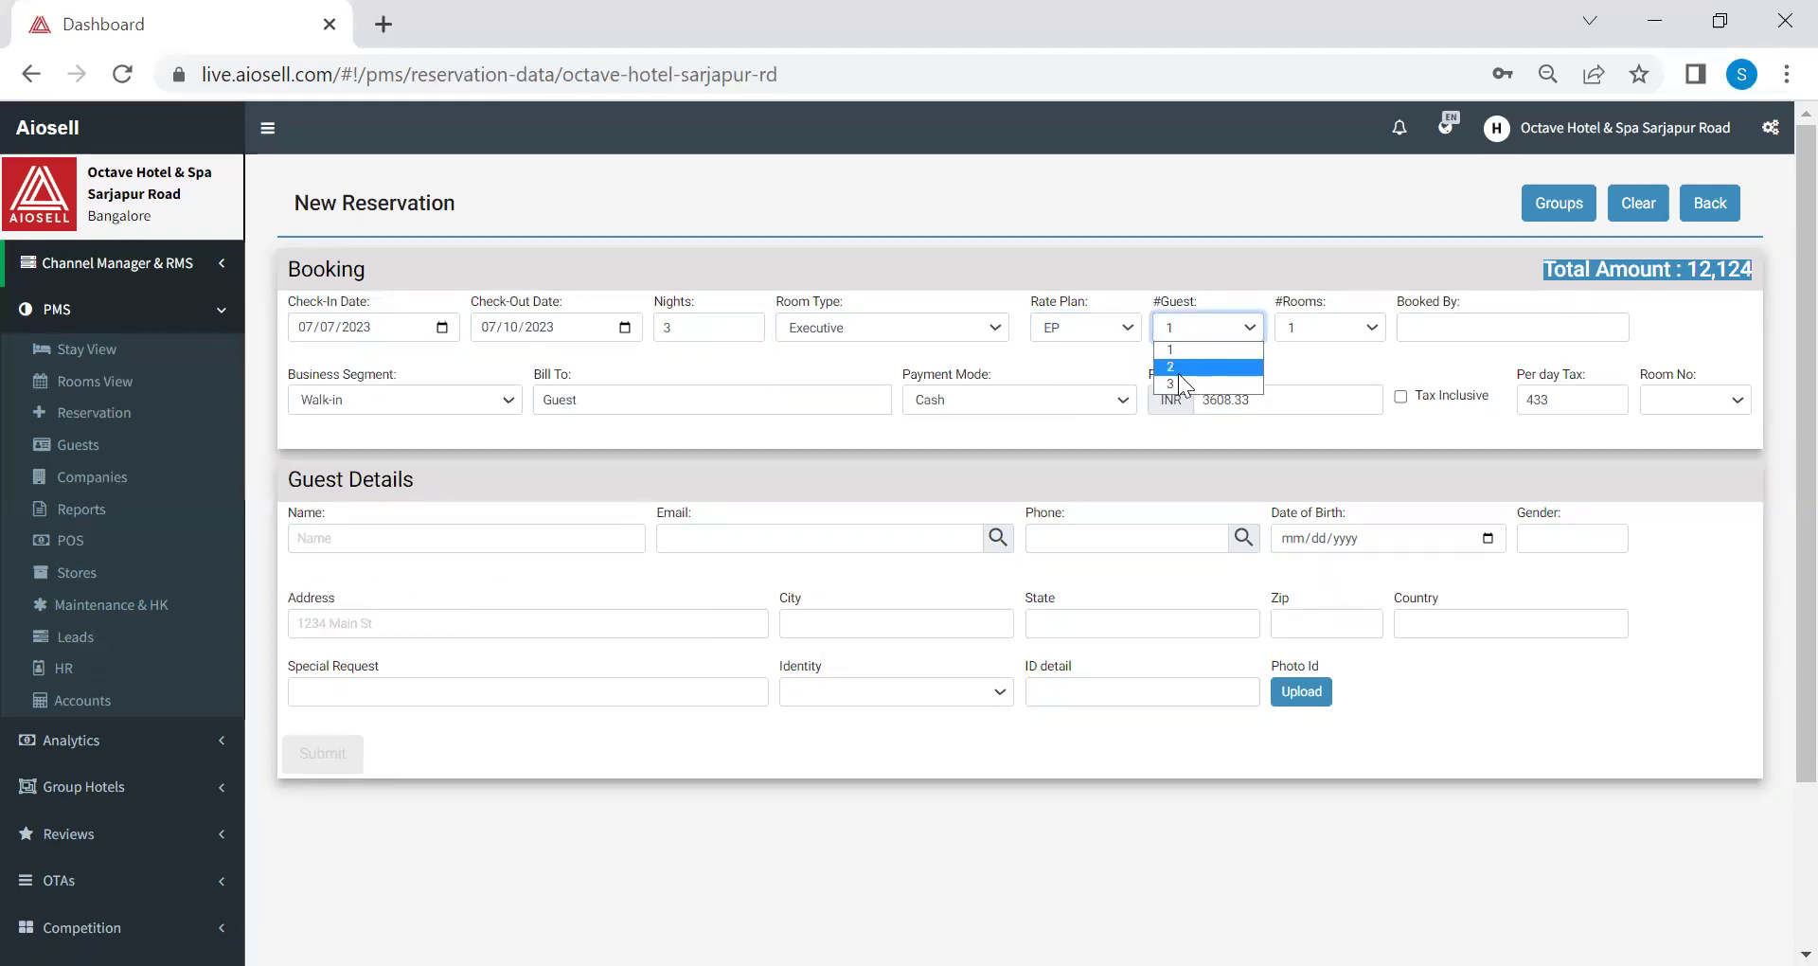
click(1180, 371)
click(1301, 326)
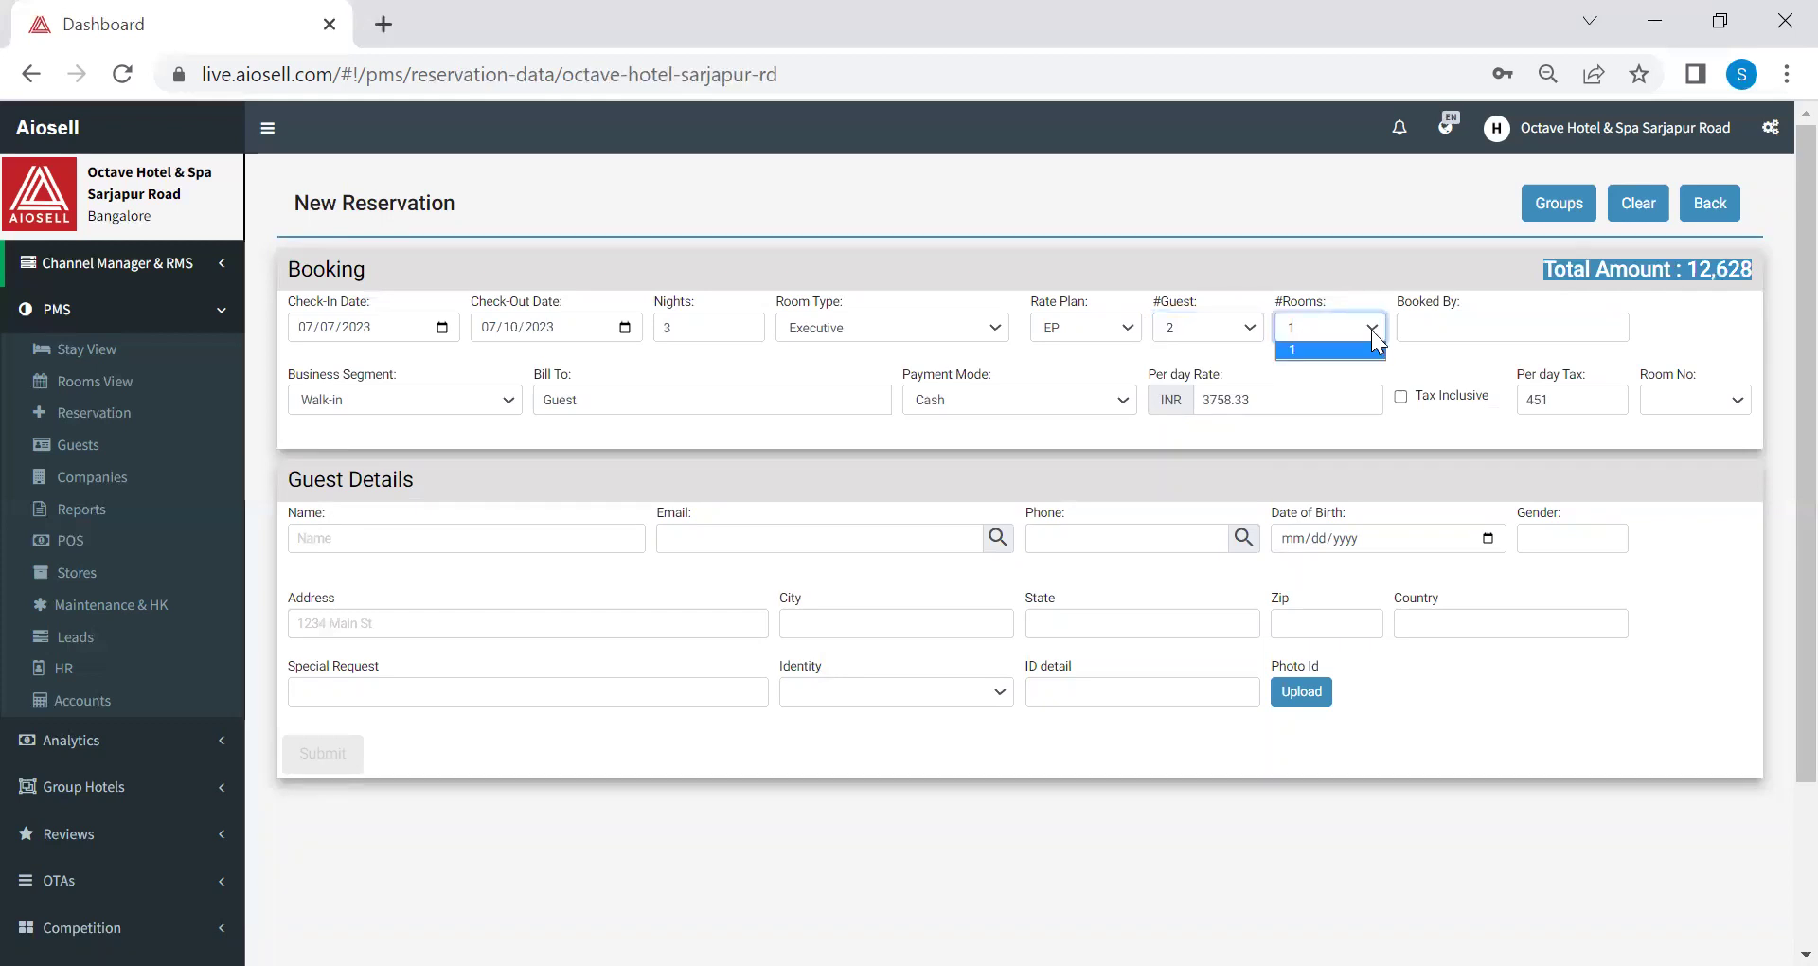
Step: Examine the Booked By, Business Segment, Bill To and Payment Mode fields of the new reservation
click(1406, 329)
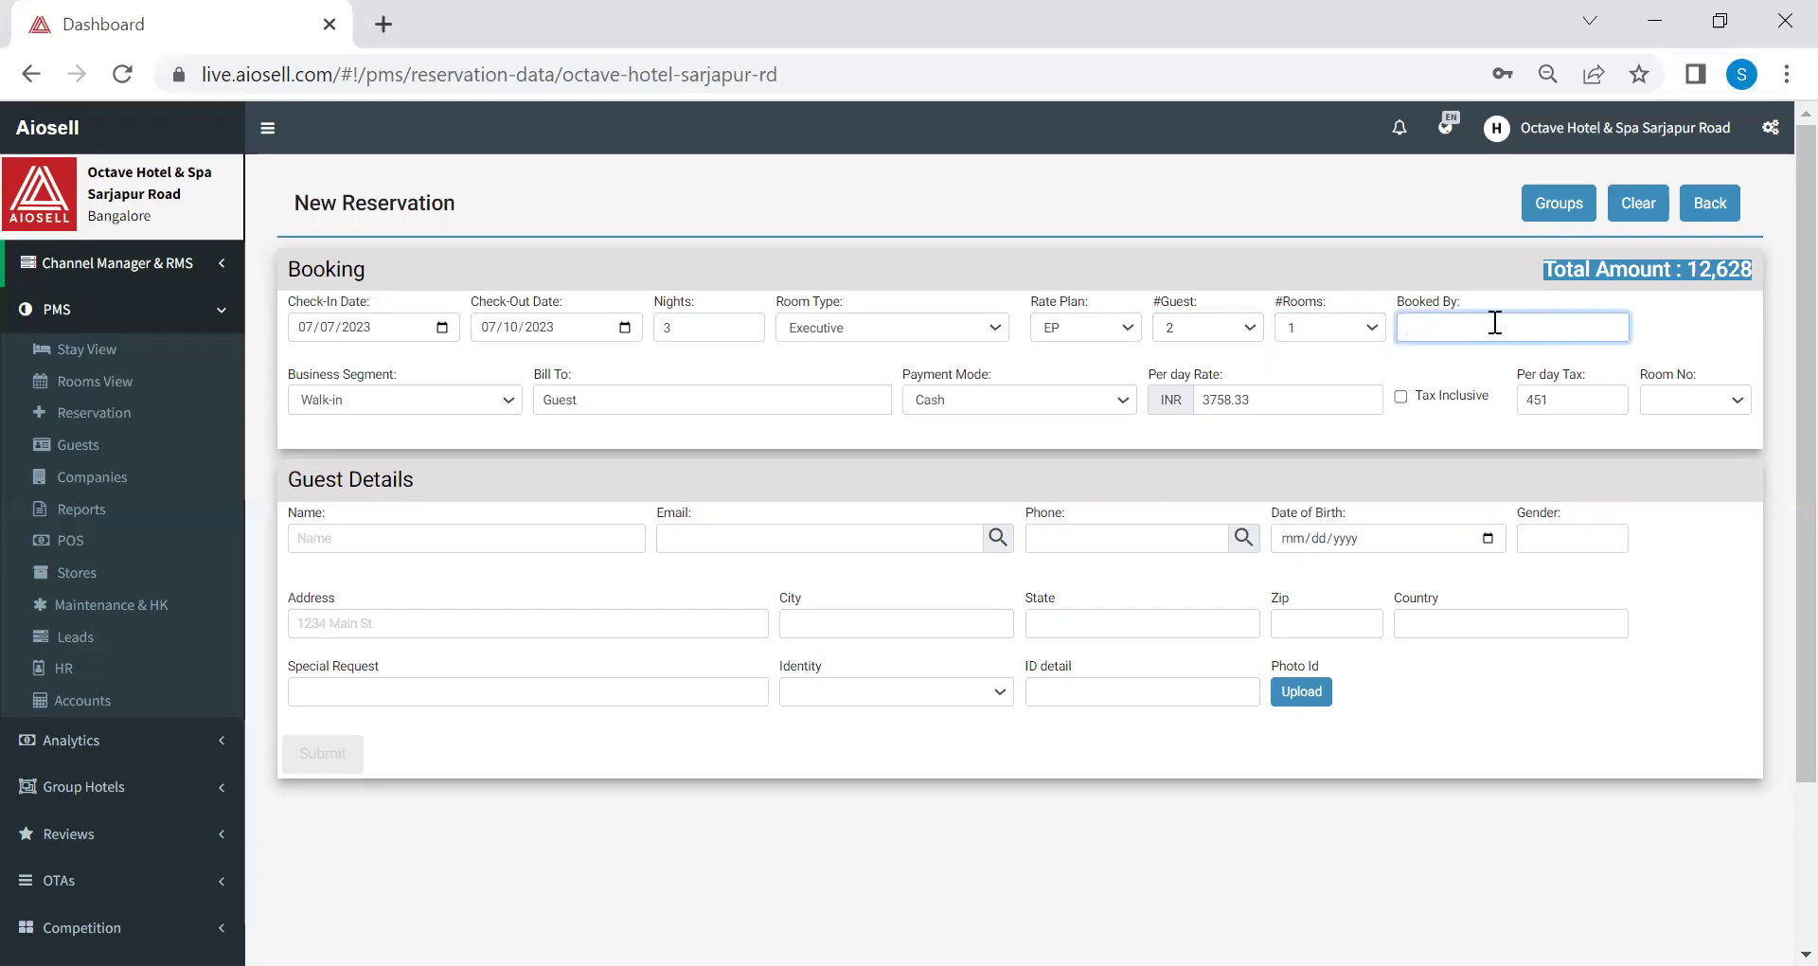
click(330, 403)
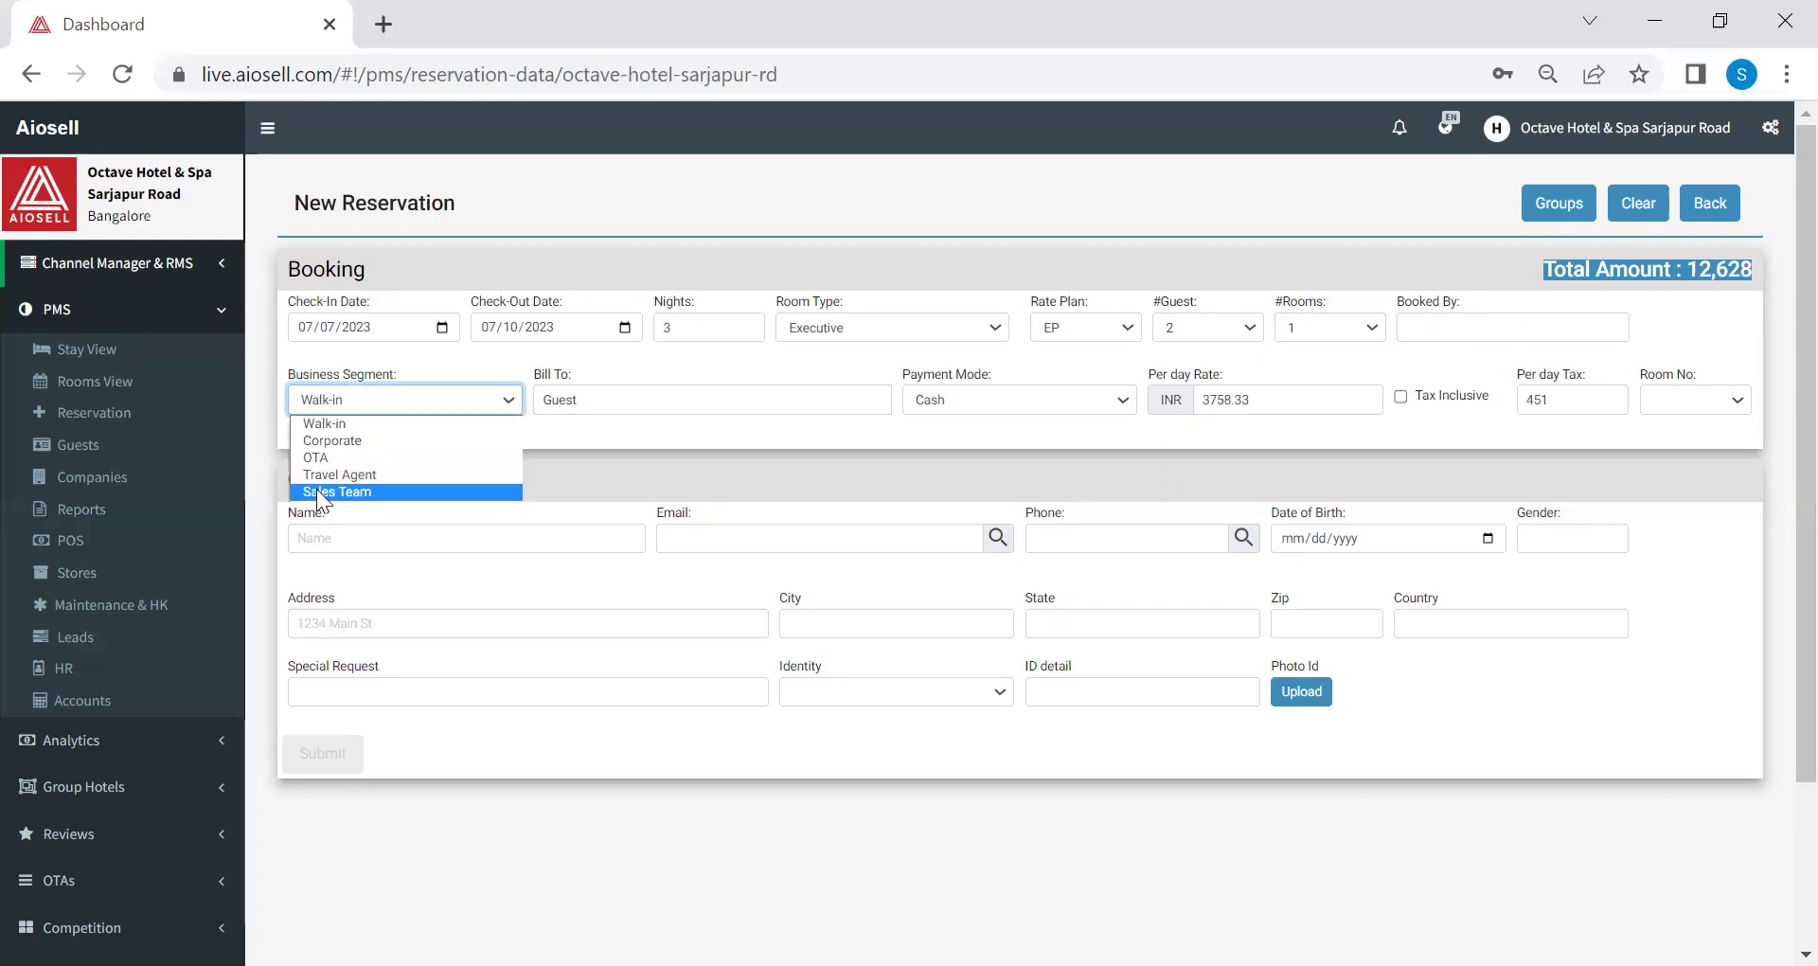
click(635, 405)
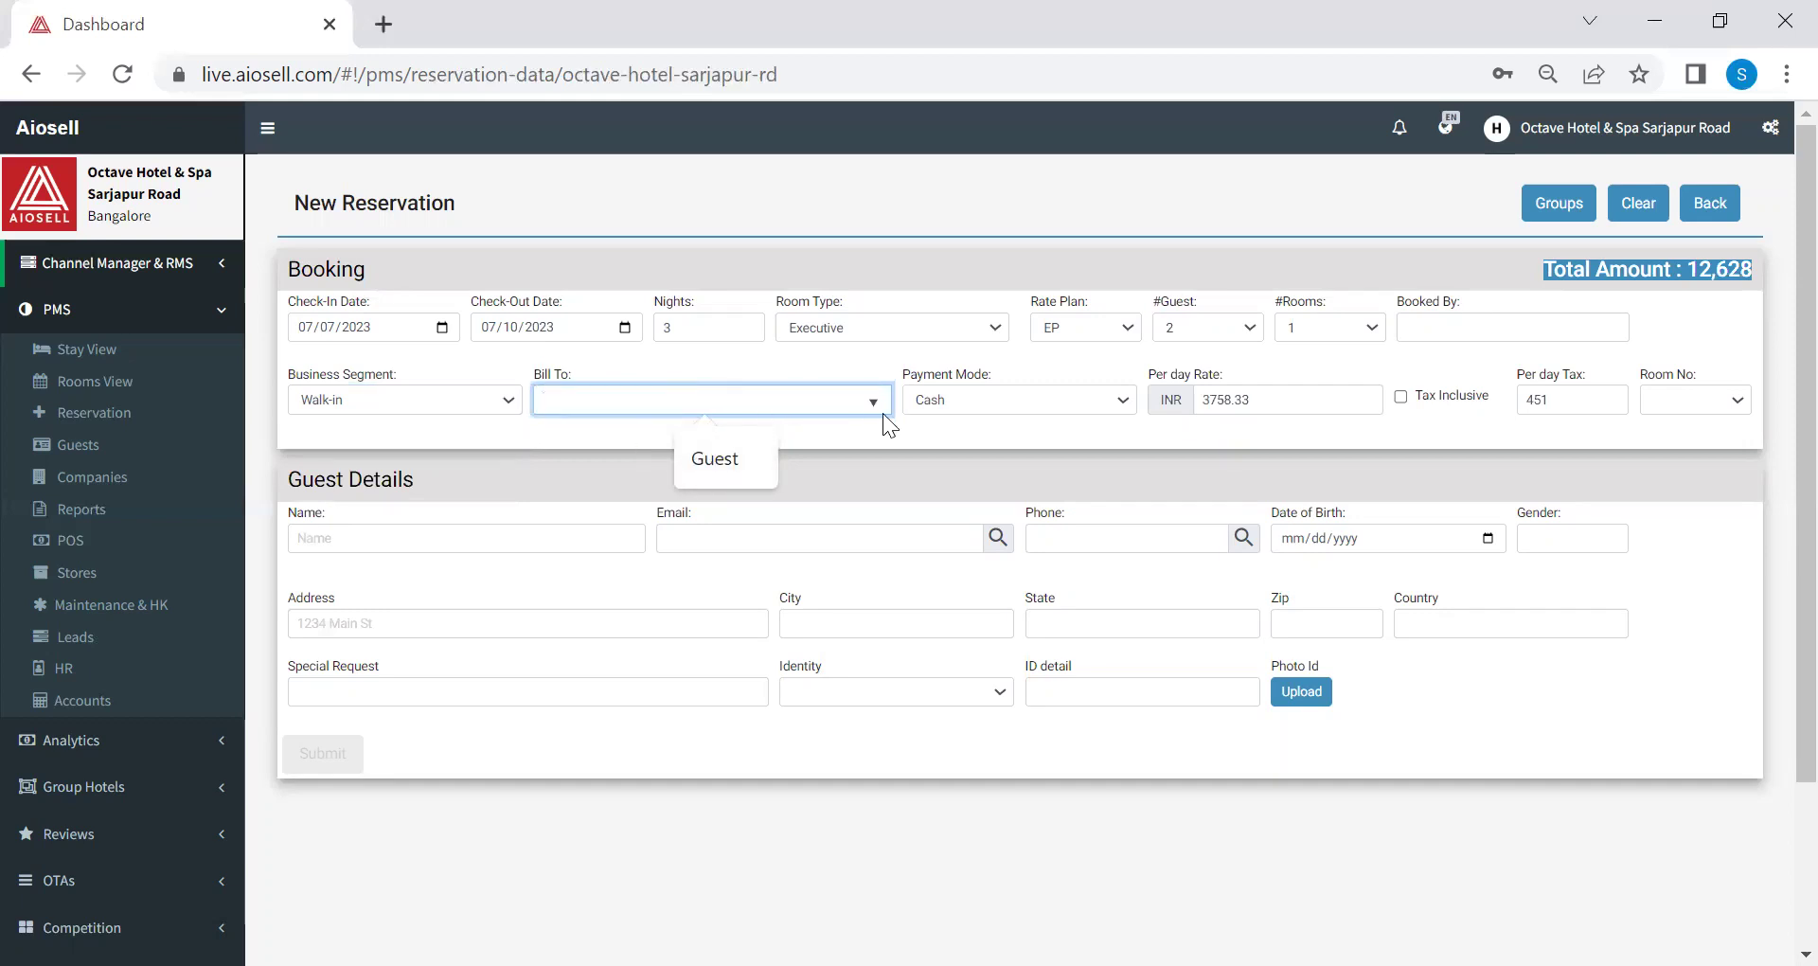
click(947, 403)
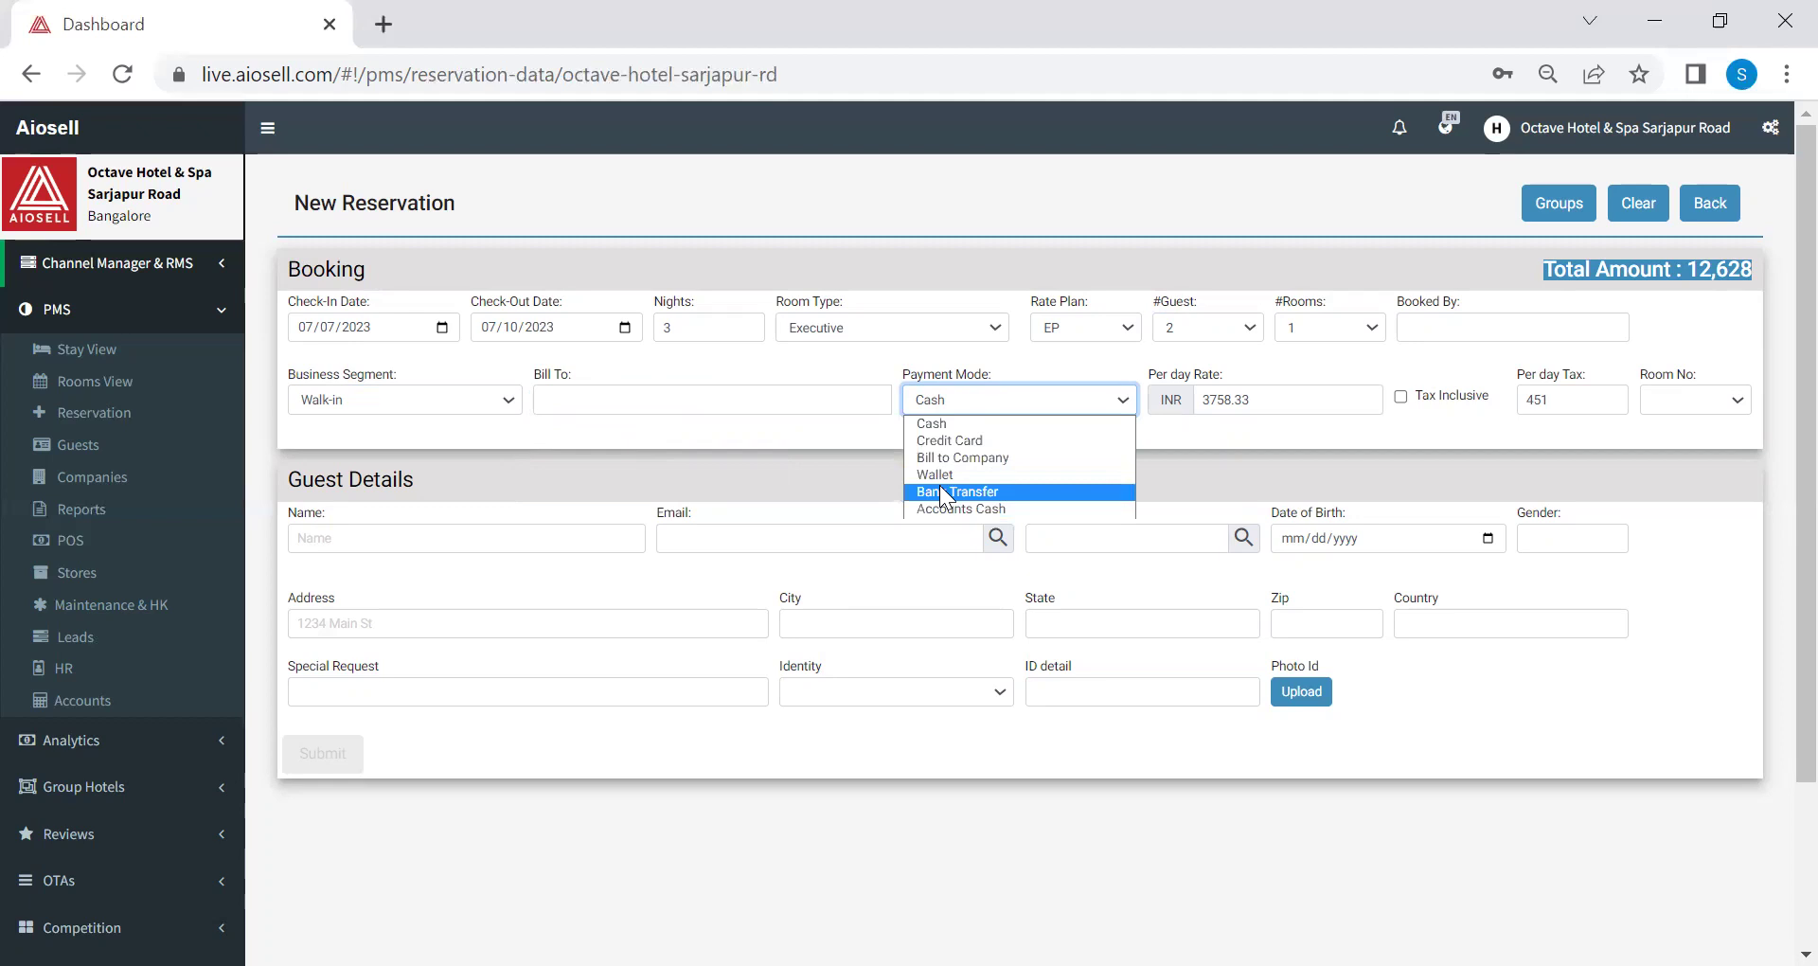
Step: Set the reservation's per day rate to 4000 INR and try the Tax Inclusive option, leaving it off
click(1274, 404)
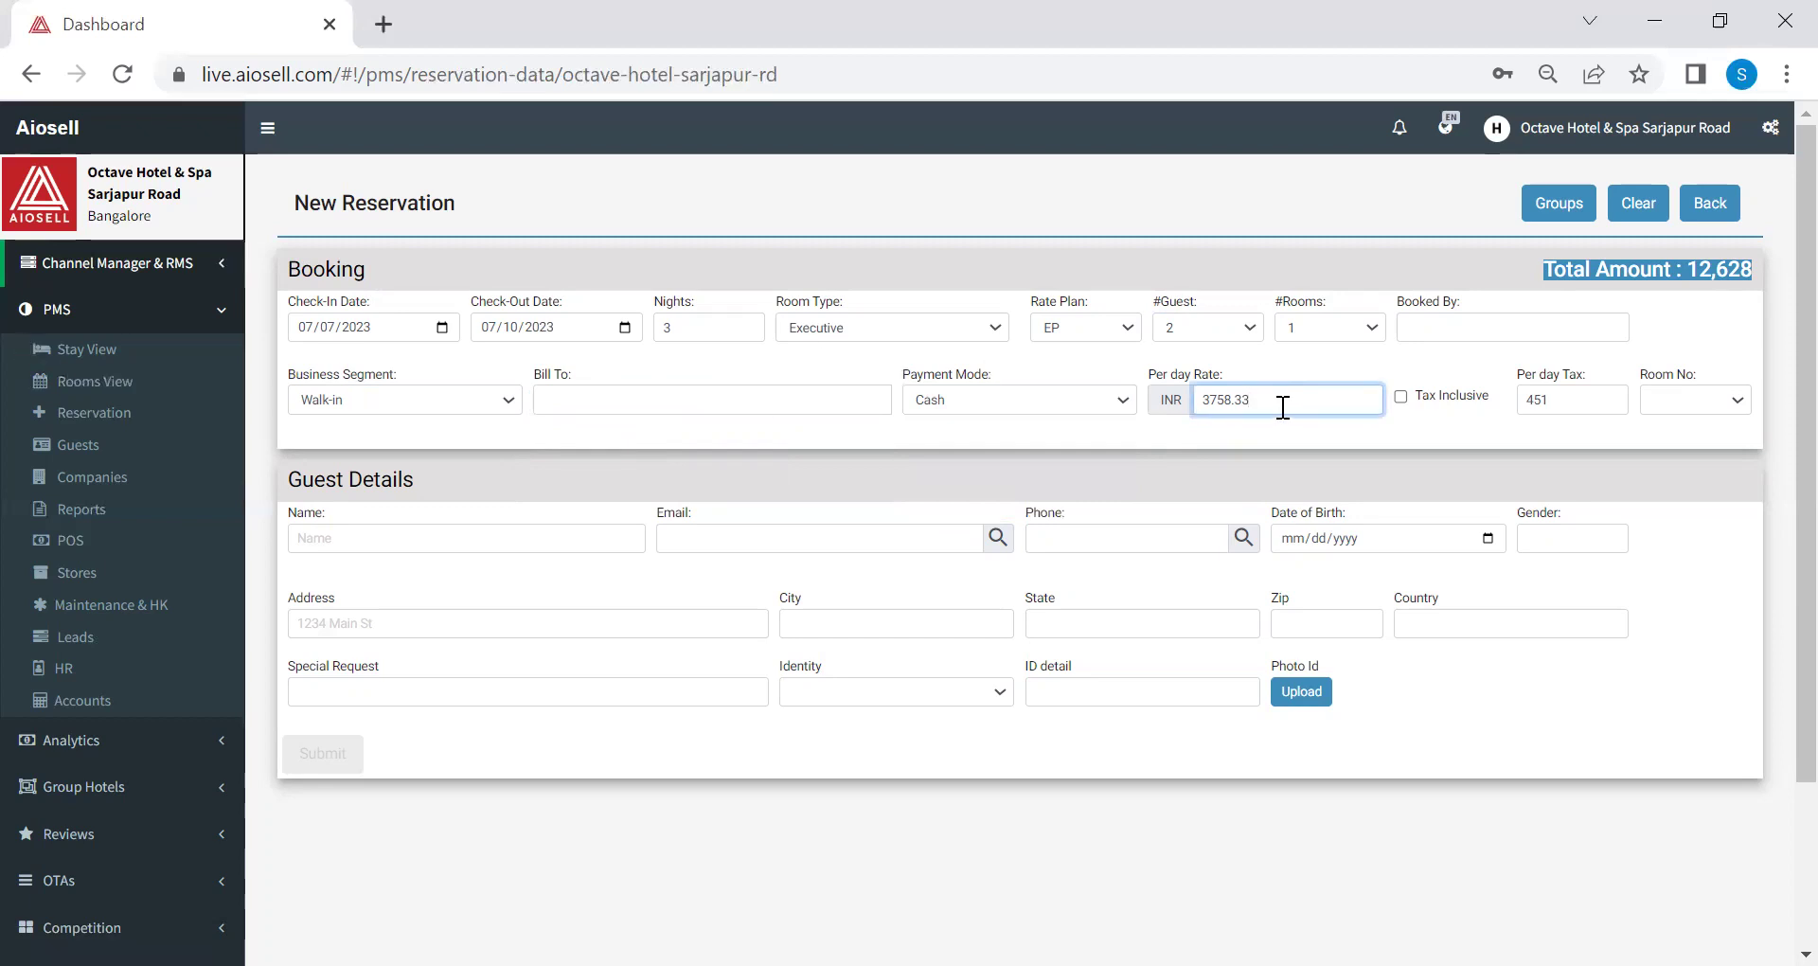
drag(1280, 404, 1190, 400)
text(4000)
click(1400, 398)
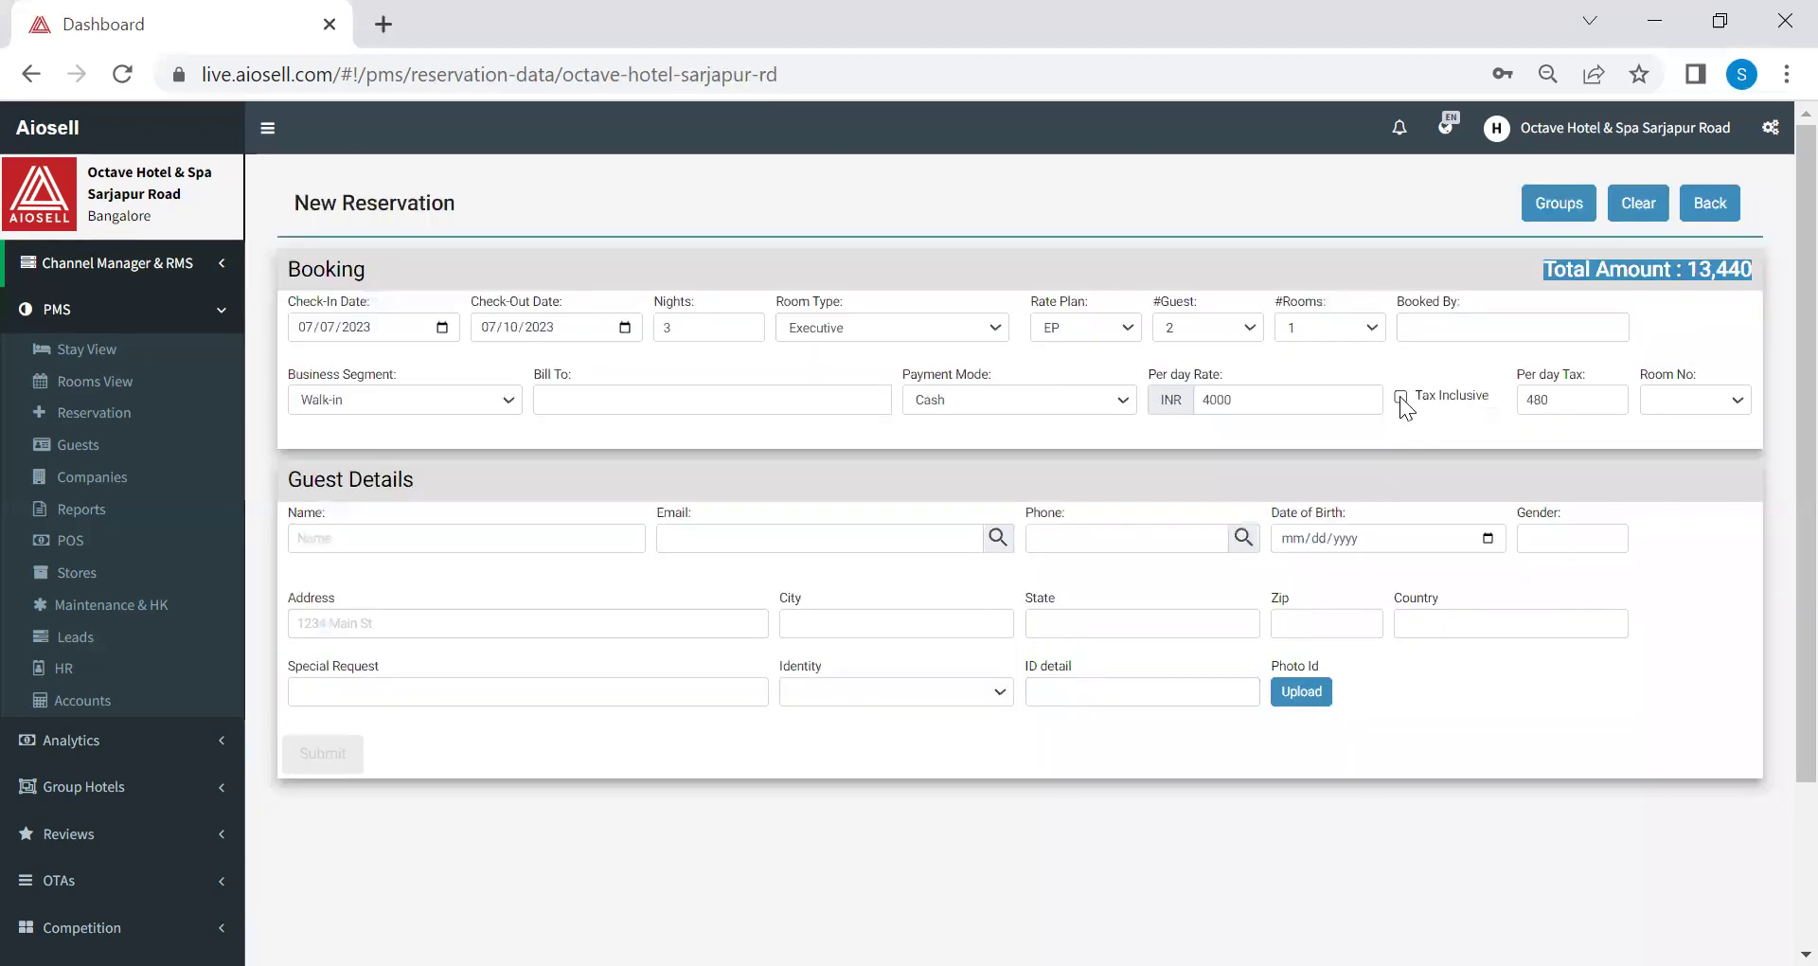
click(1401, 397)
click(1402, 399)
Step: Examine the guest name, email and phone fields, and return to the reservation list without submitting
click(370, 526)
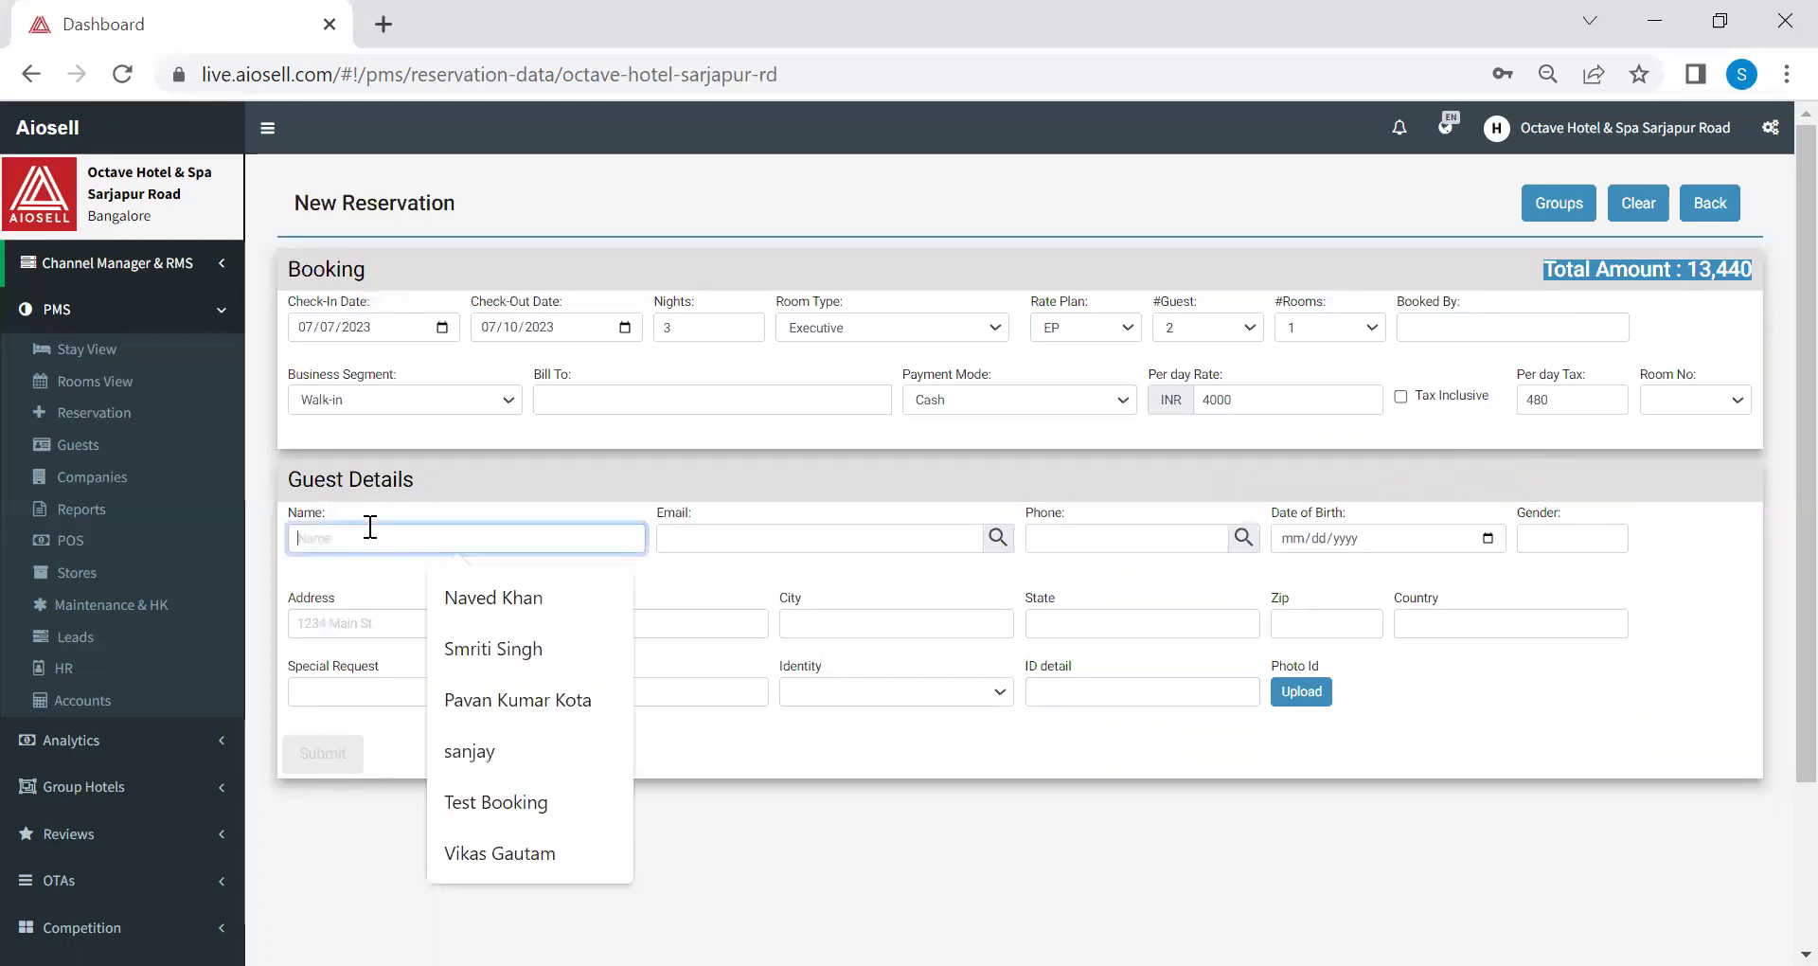
click(738, 541)
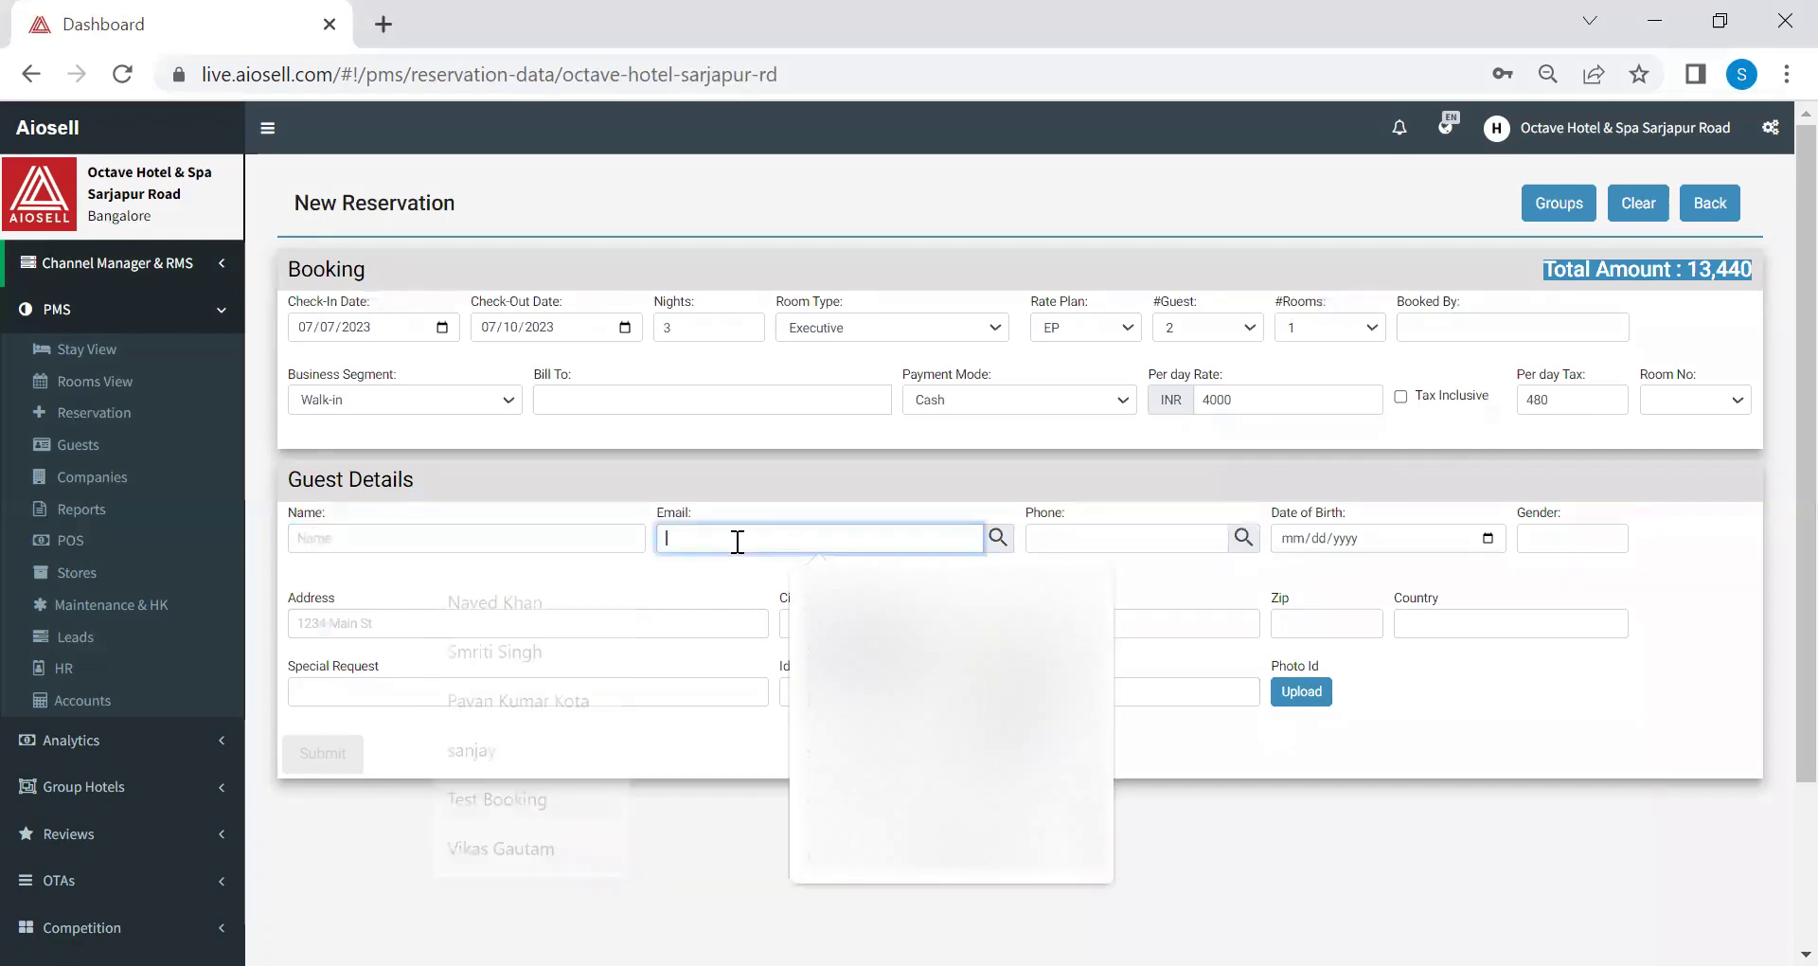
click(1067, 546)
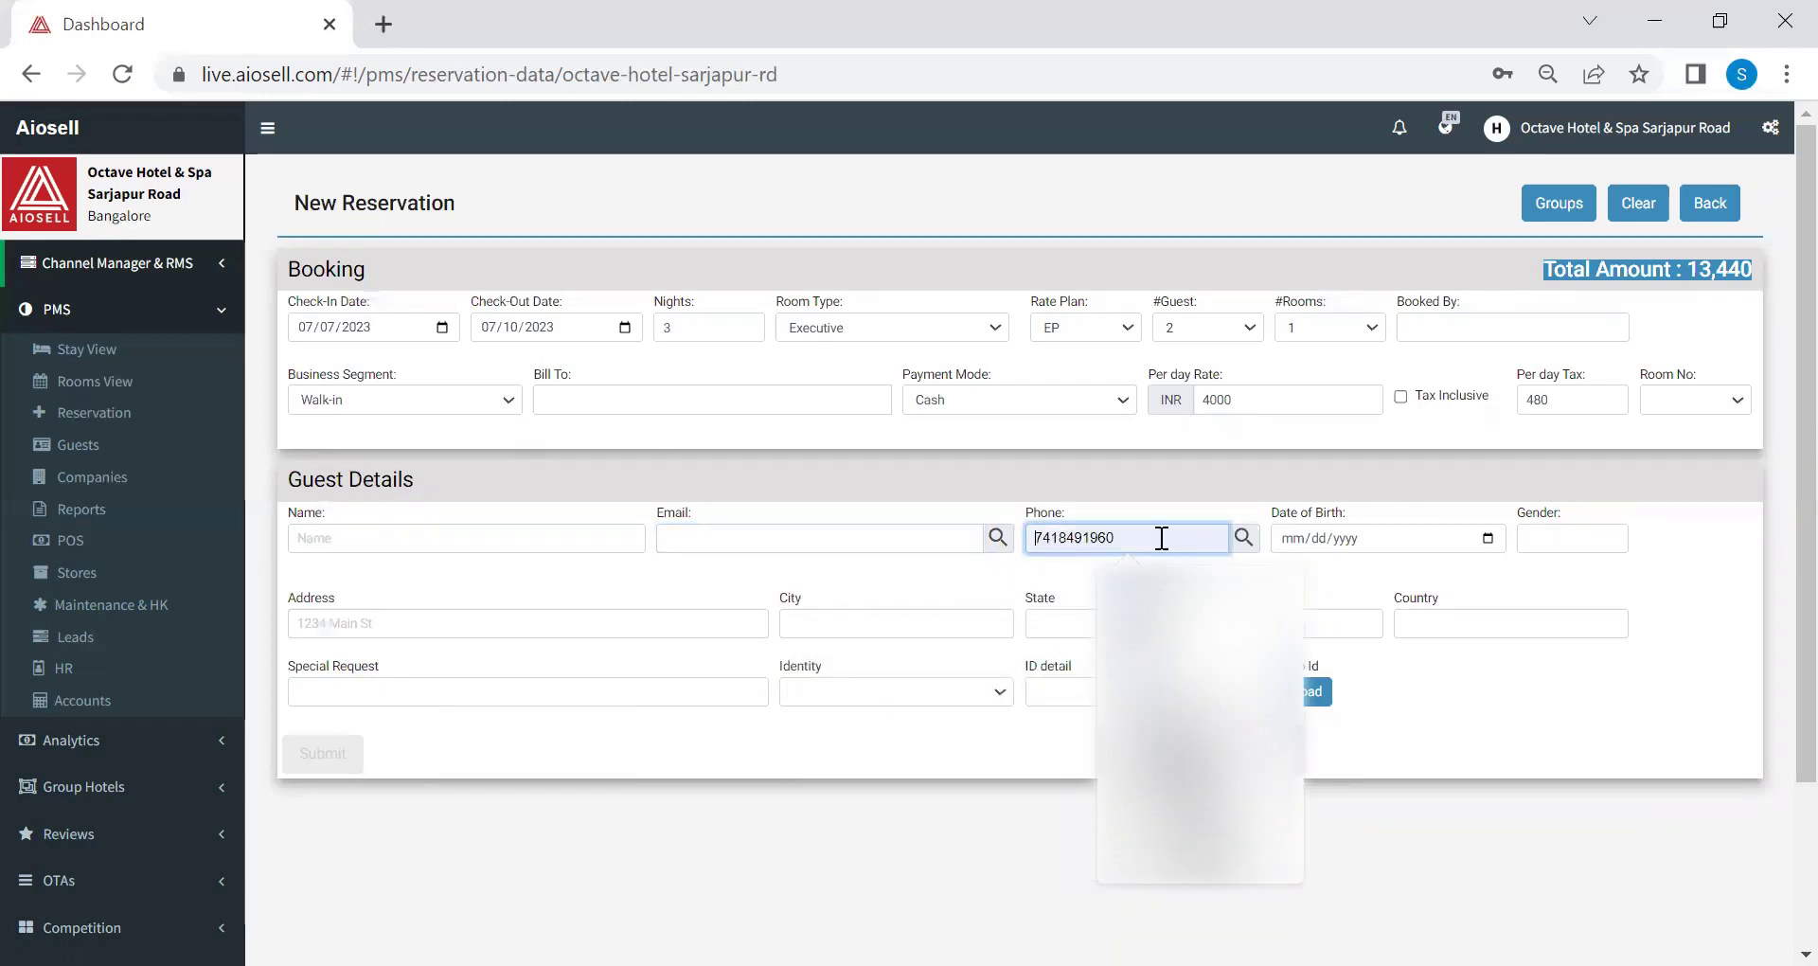
click(1454, 733)
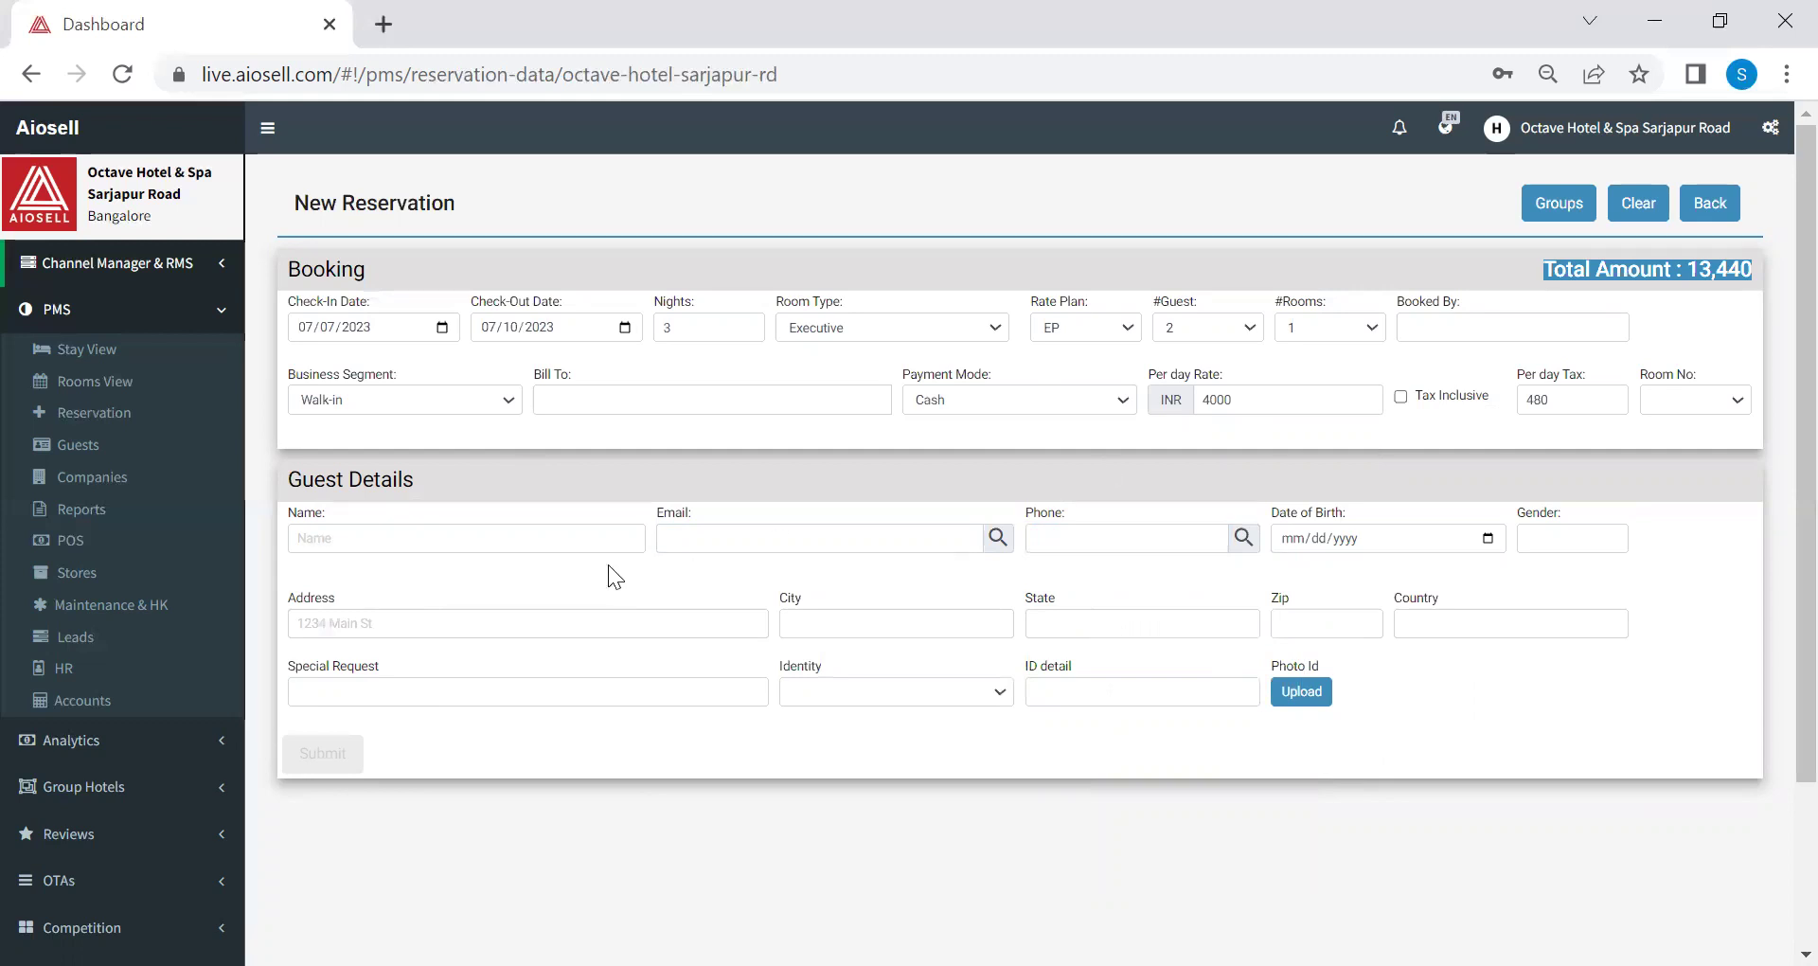
click(480, 539)
click(726, 551)
click(1711, 213)
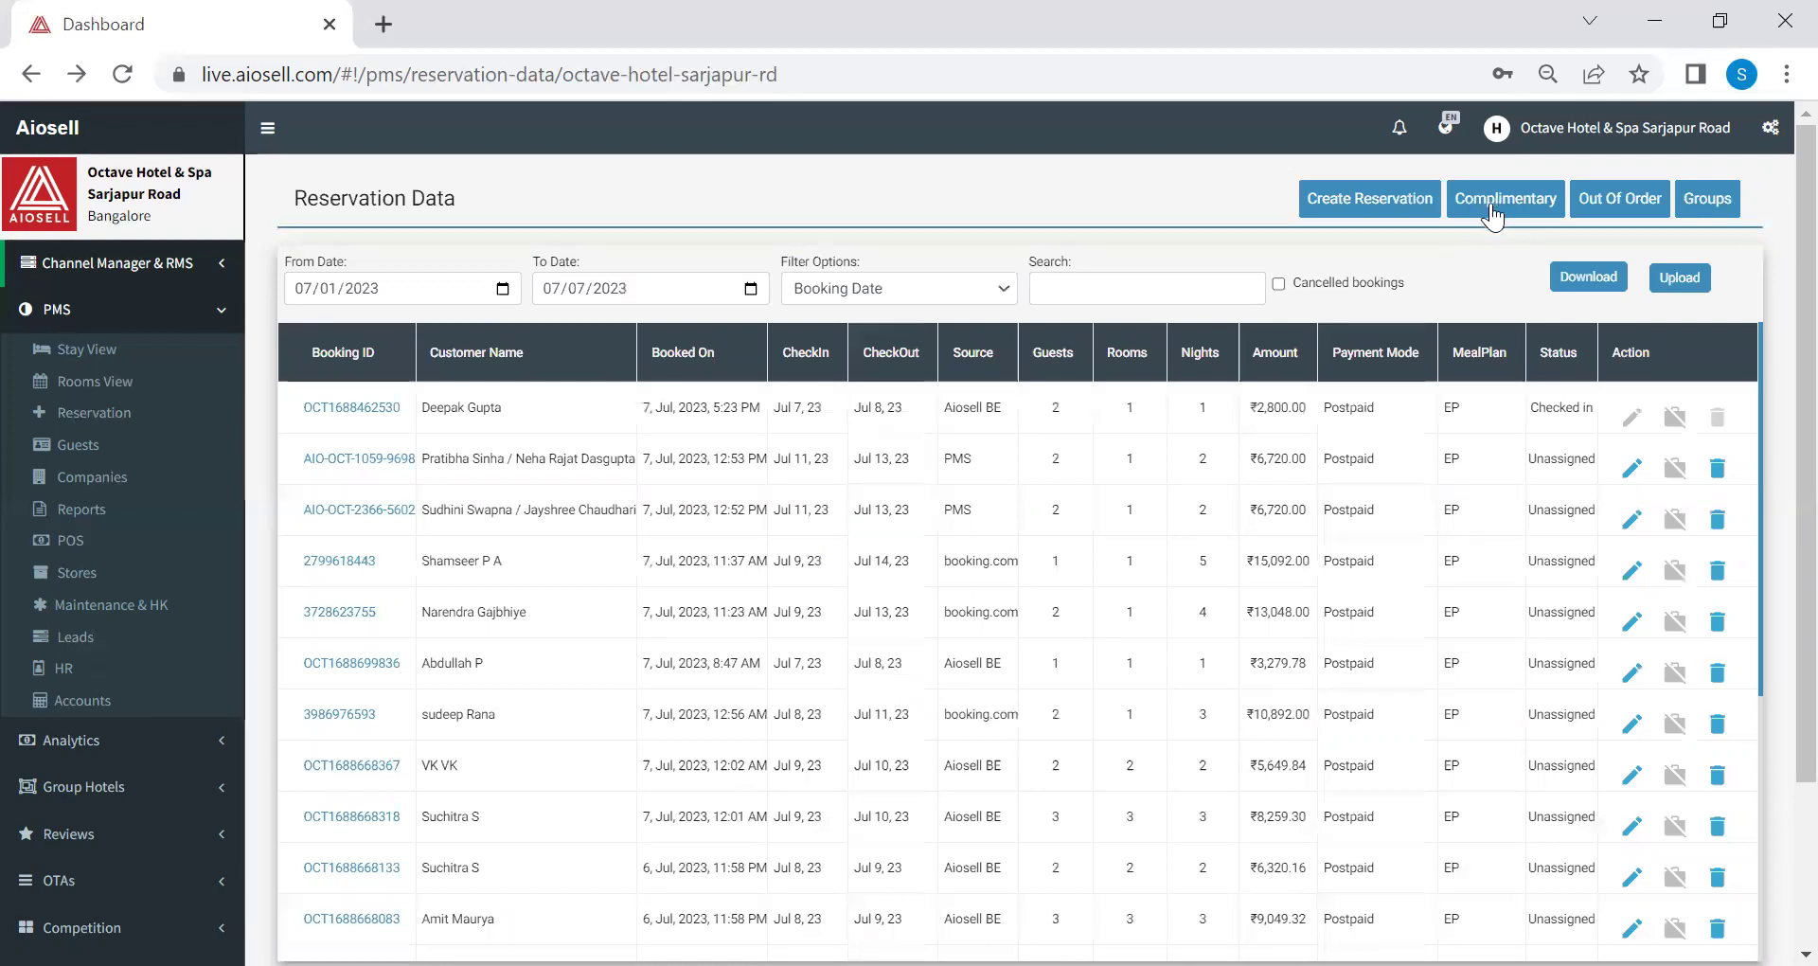
Step: View the Complimentary booking form and return to the reservation list
click(1492, 212)
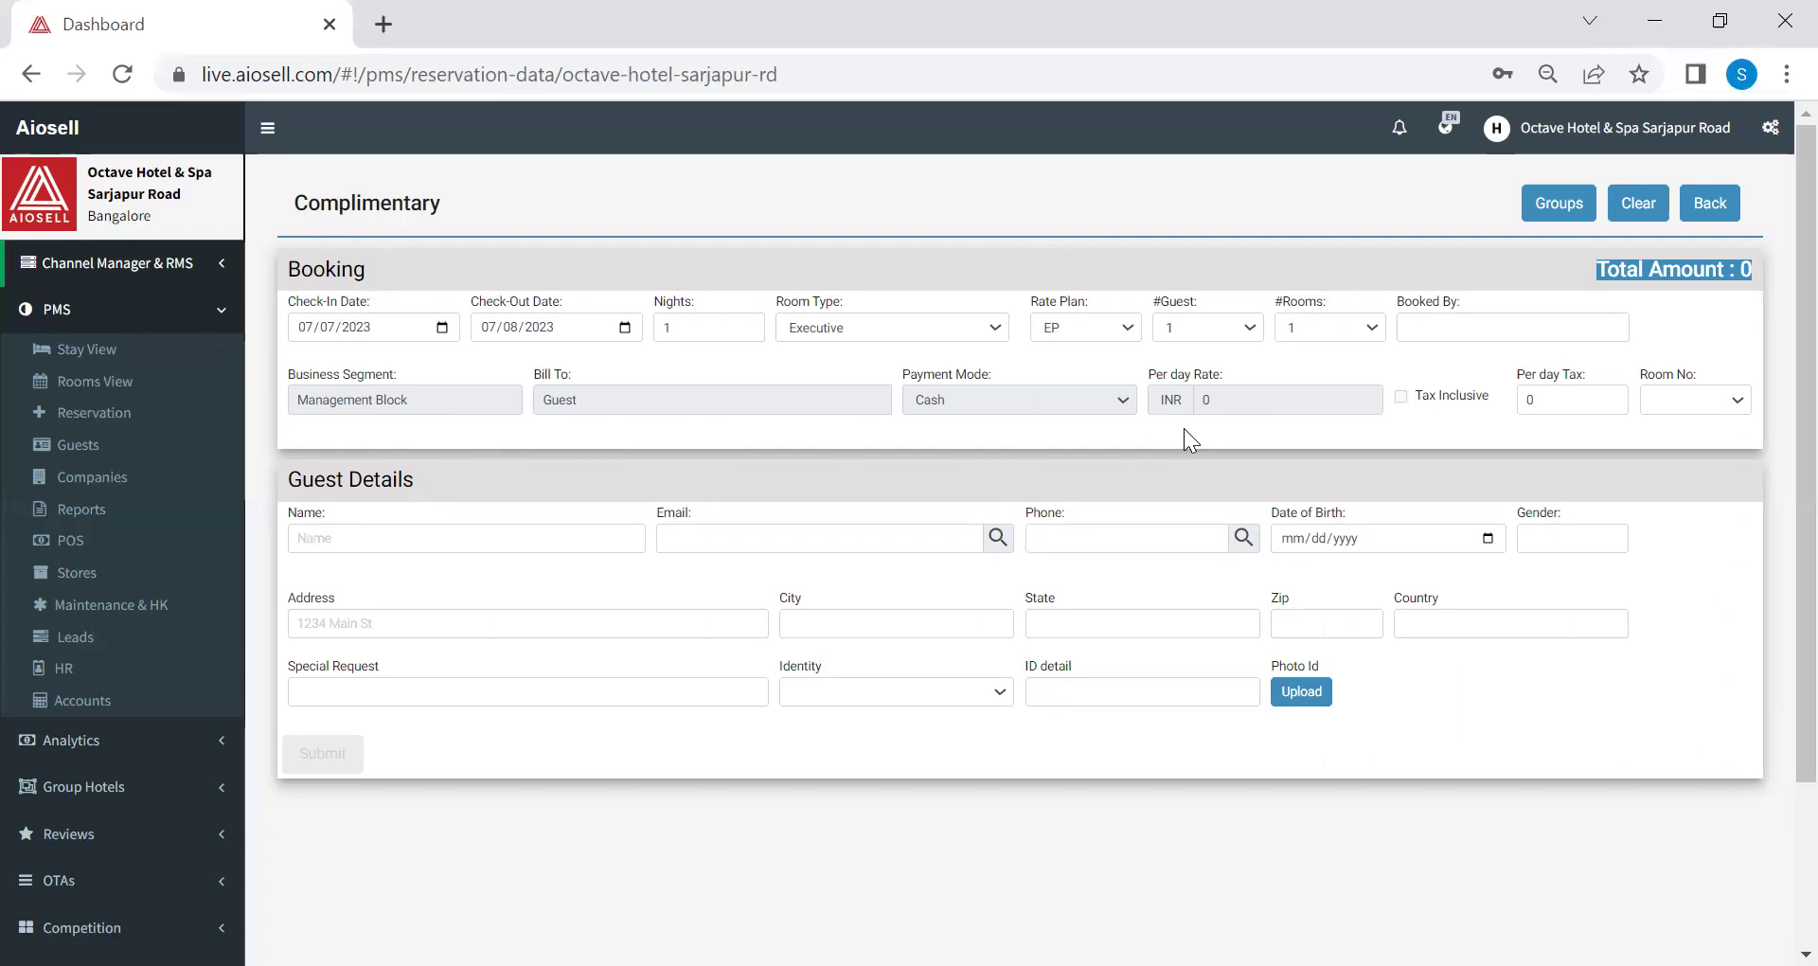
click(1707, 209)
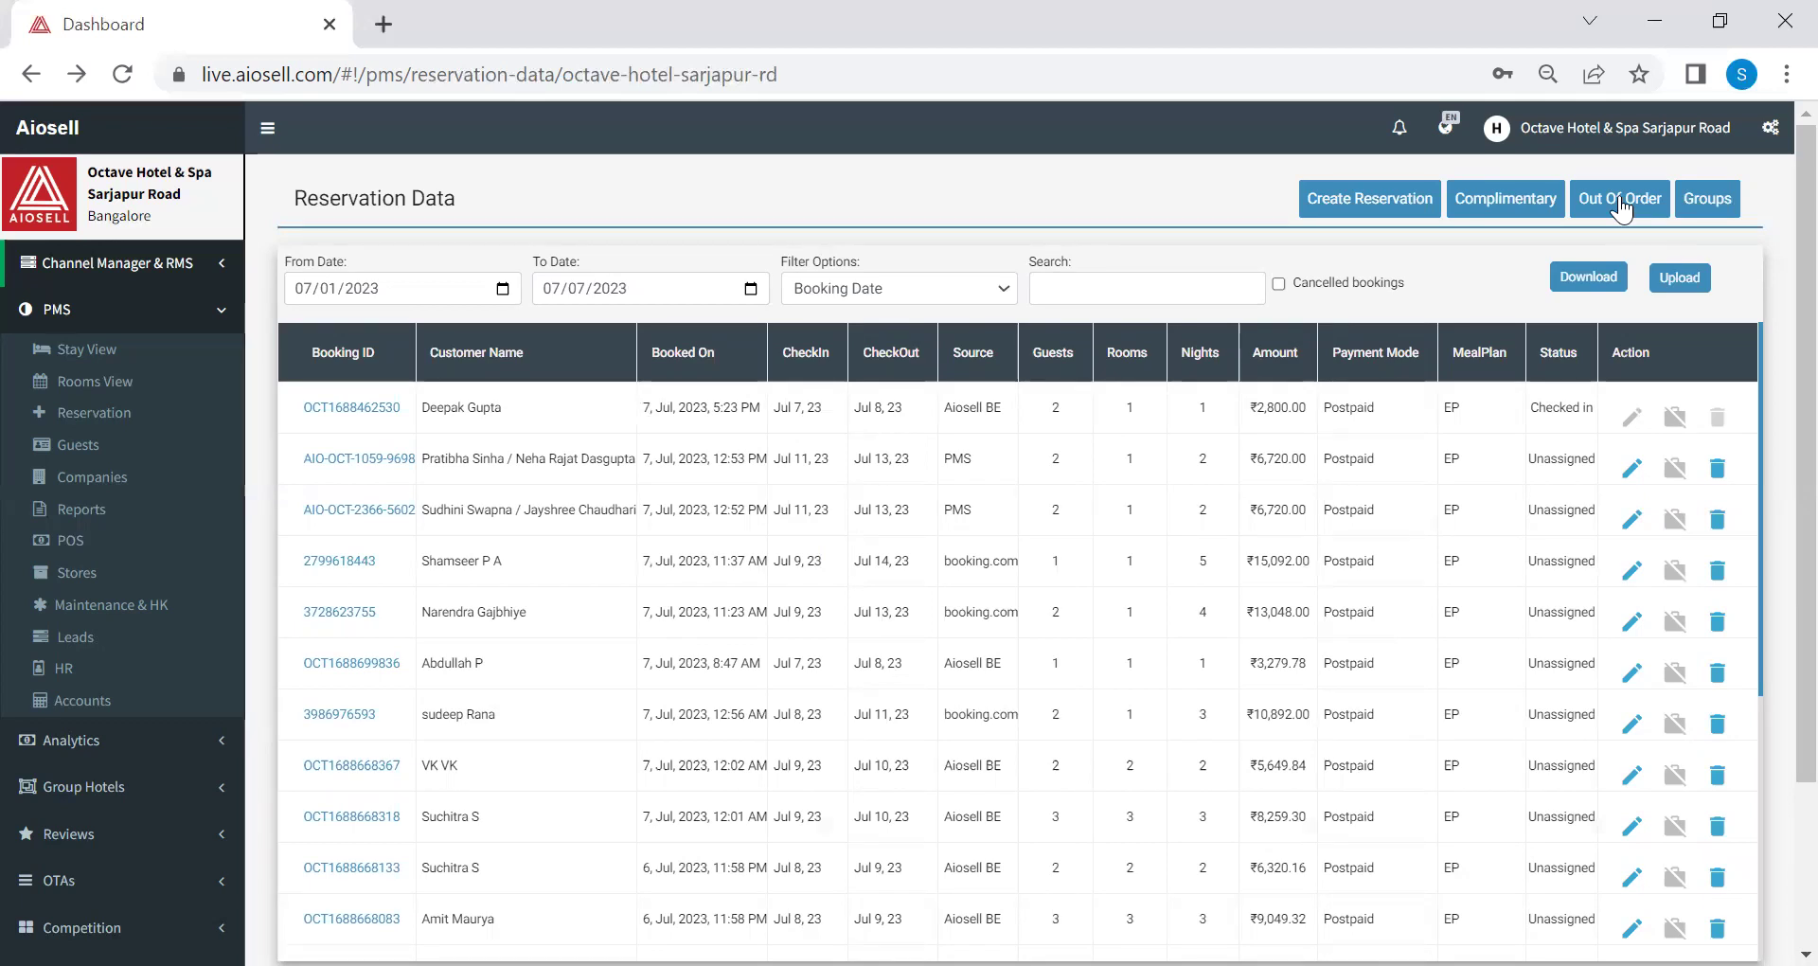
Step: Start an Out Of Order block for a Super Deluxe room from 07/07/2023 to 07/19/2023
click(1620, 201)
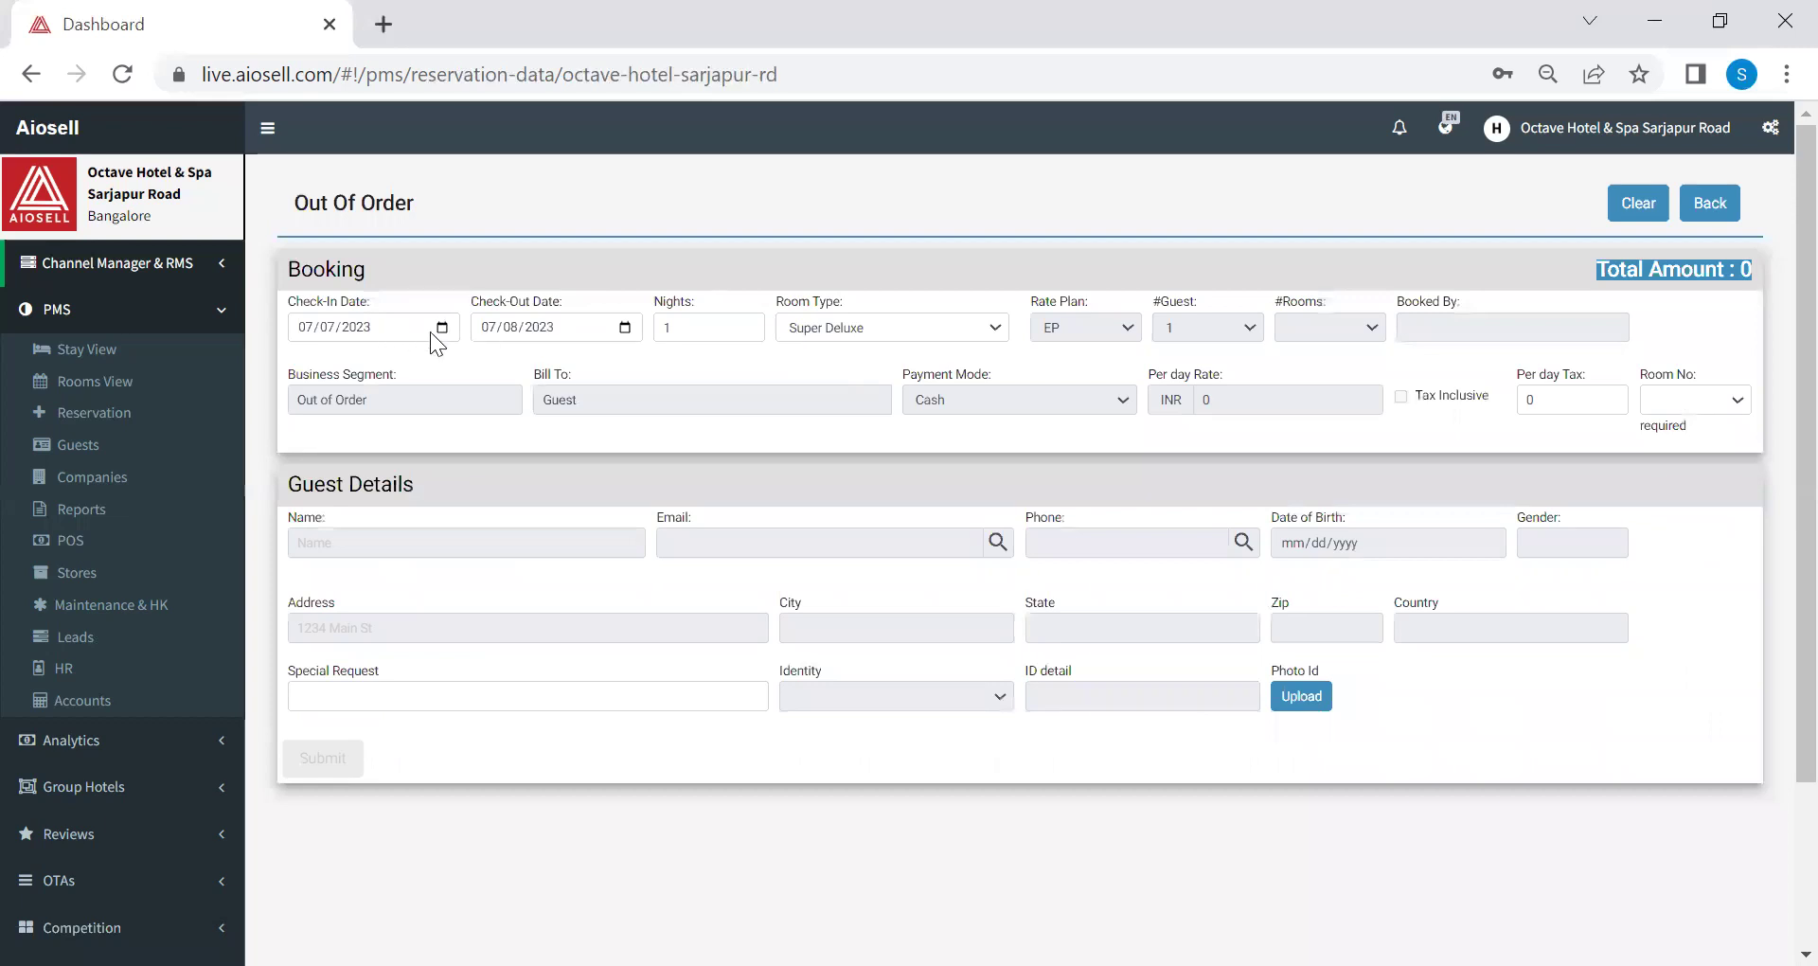
click(441, 327)
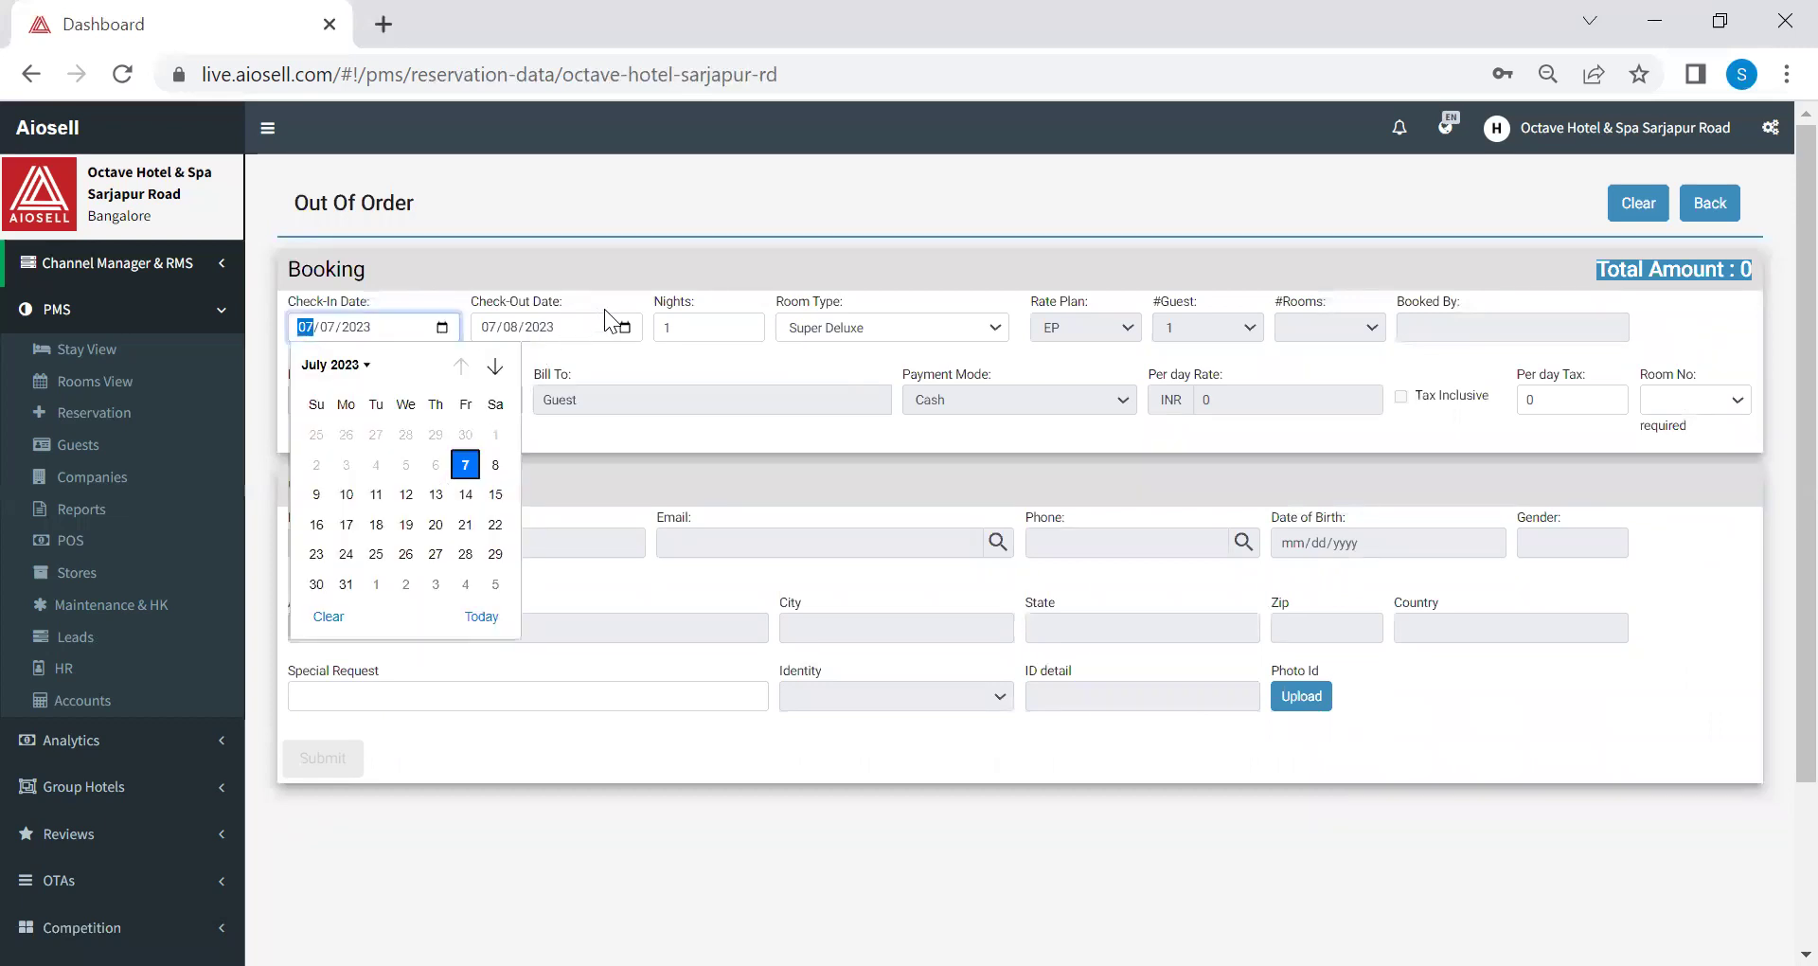
click(625, 328)
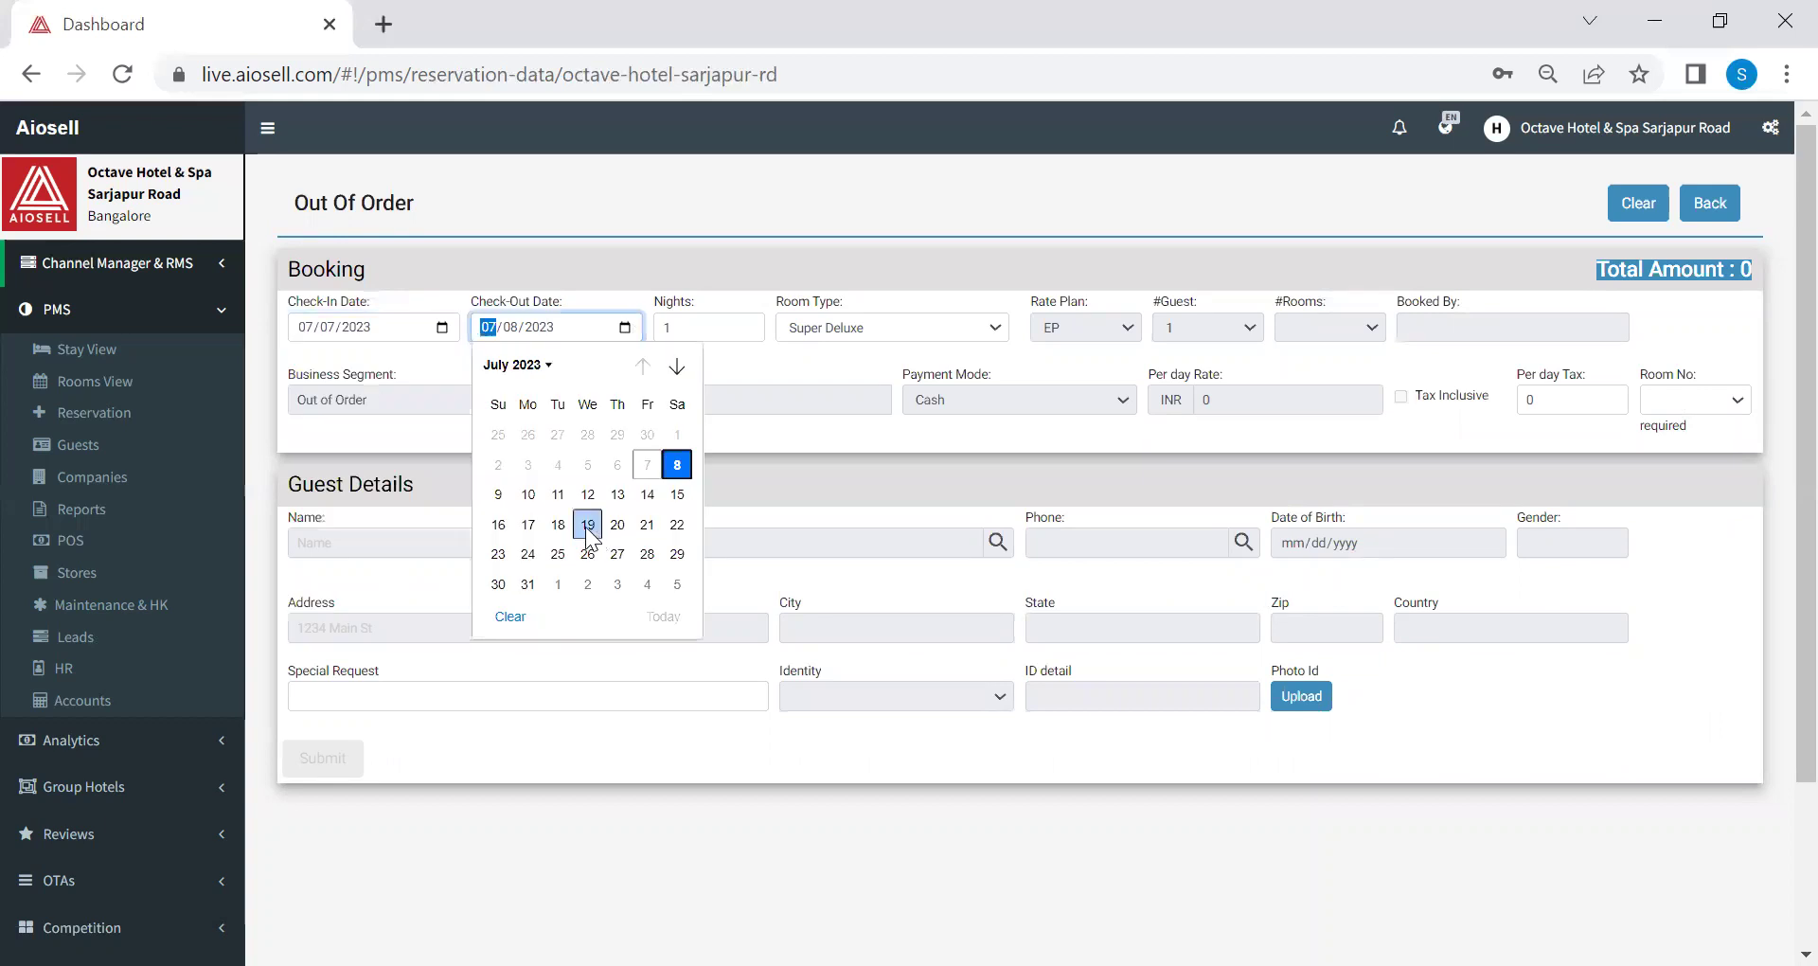
click(588, 523)
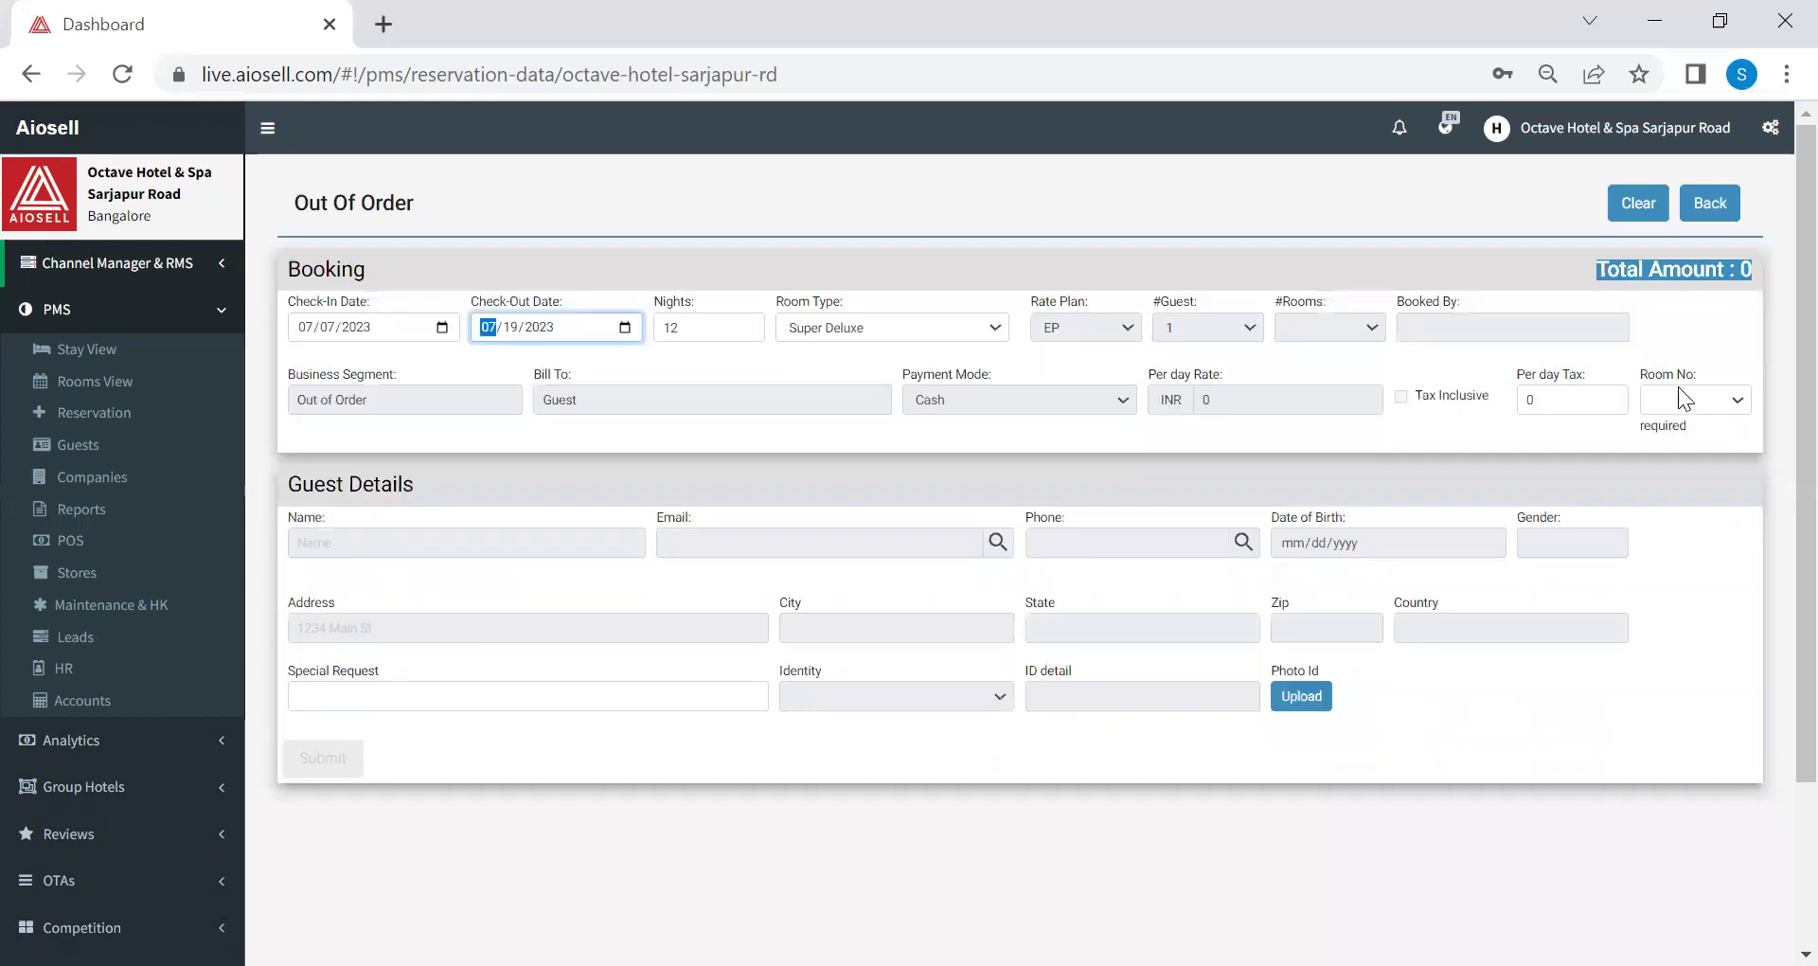
Step: Choose room 408 with the special request "ac not working", and leave the Out Of Order form without submitting
click(1678, 388)
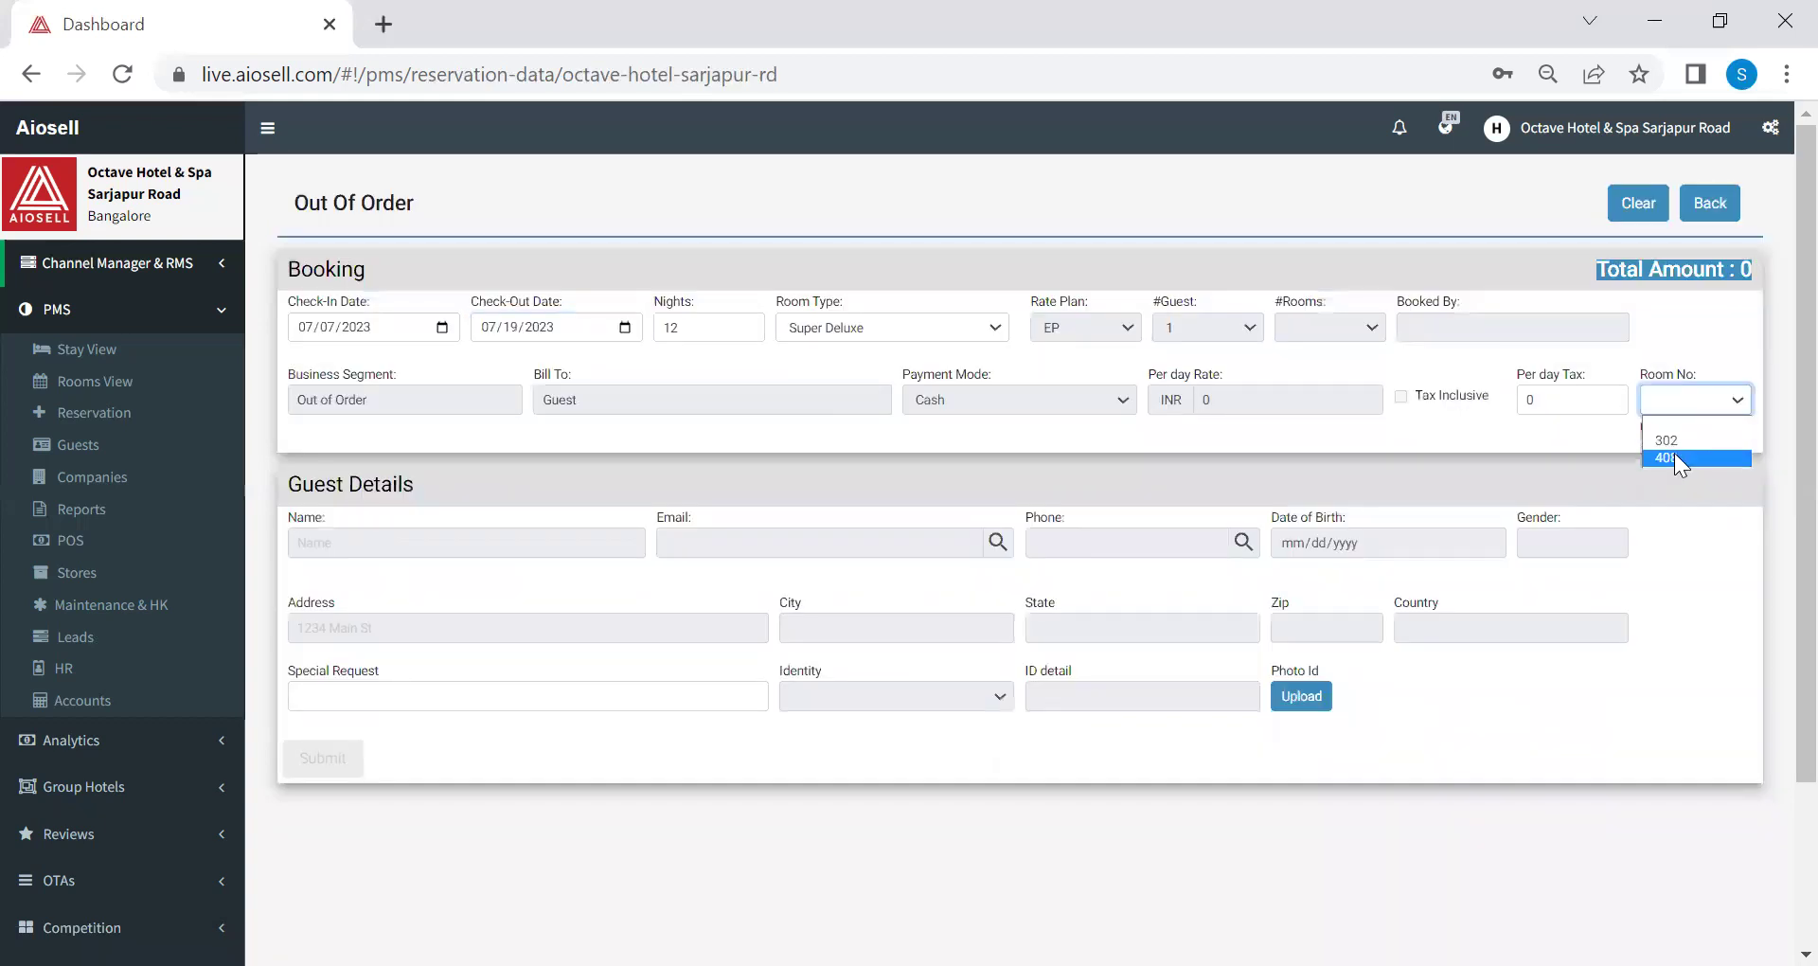
click(1675, 456)
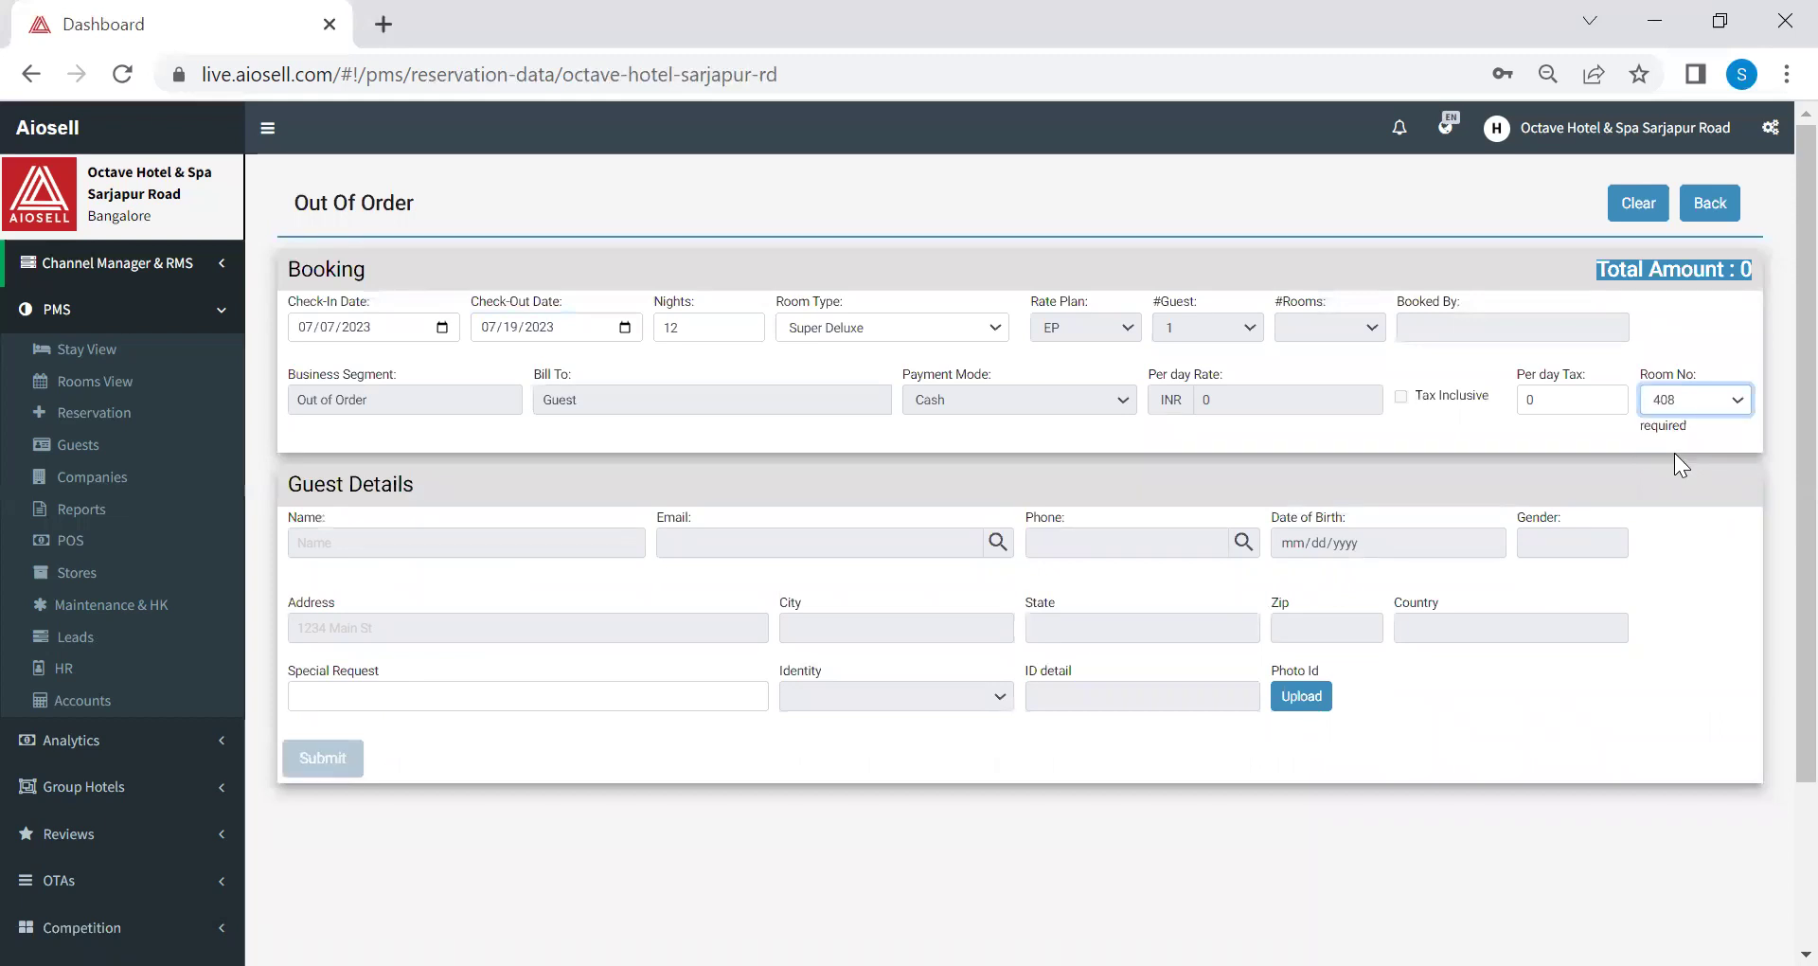
click(455, 696)
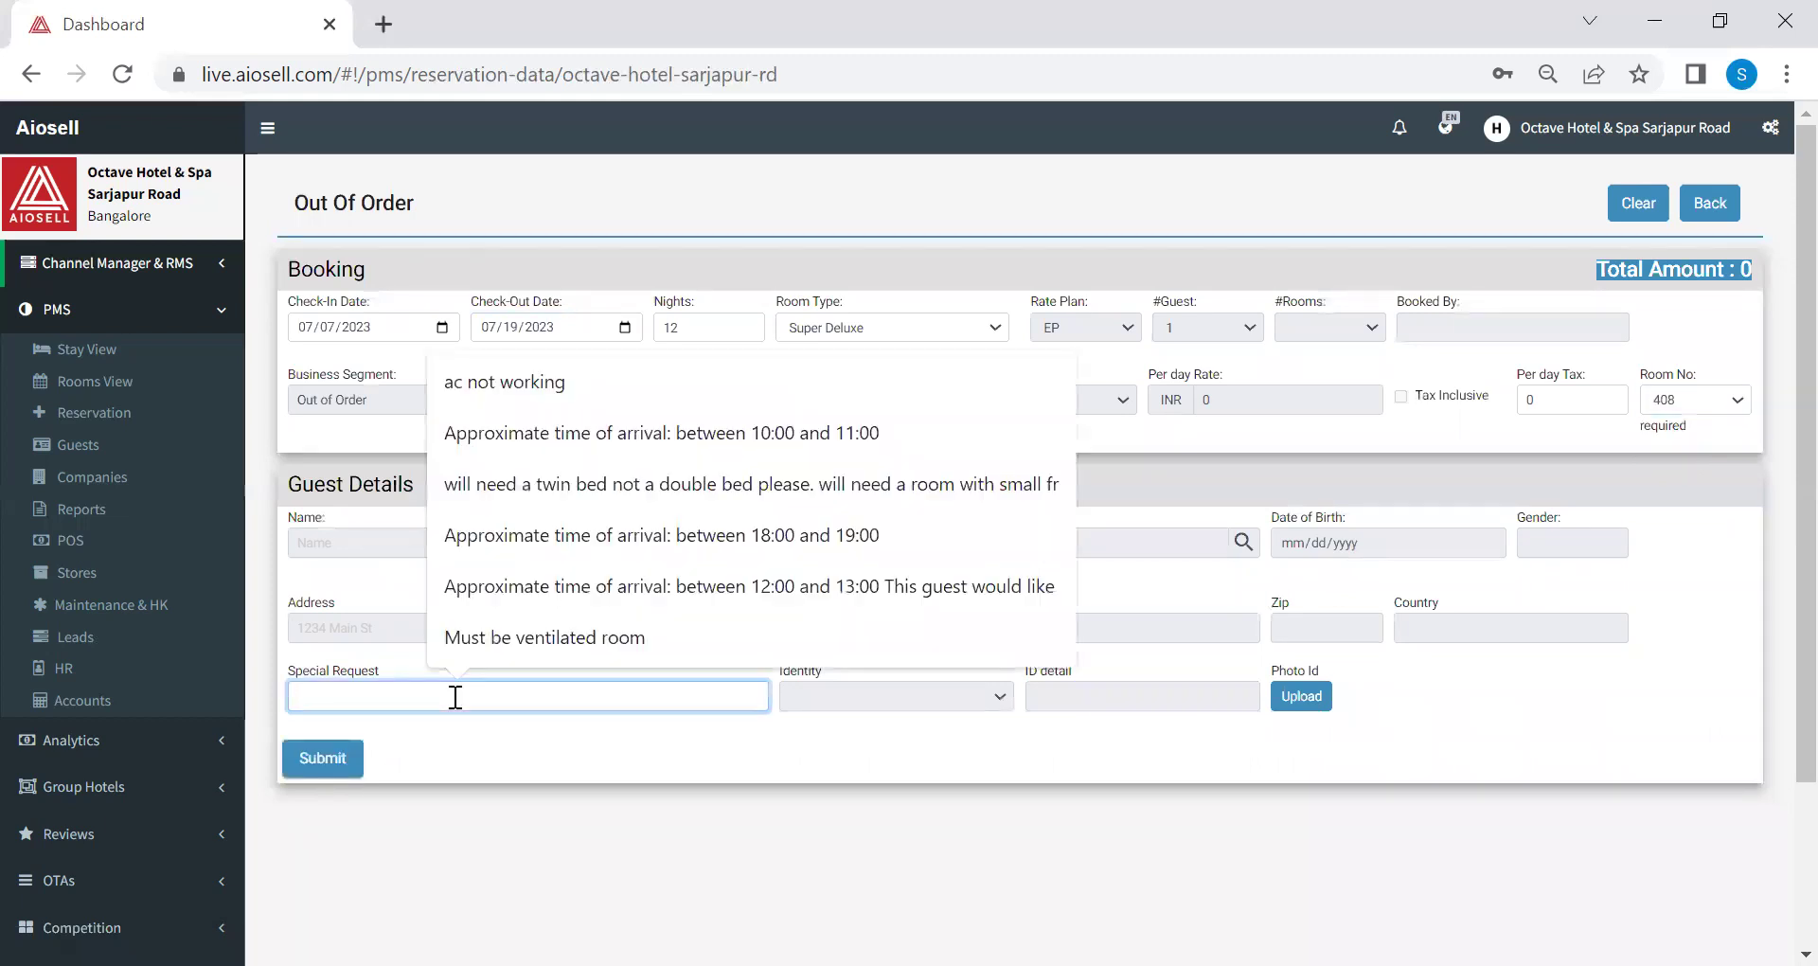
click(506, 384)
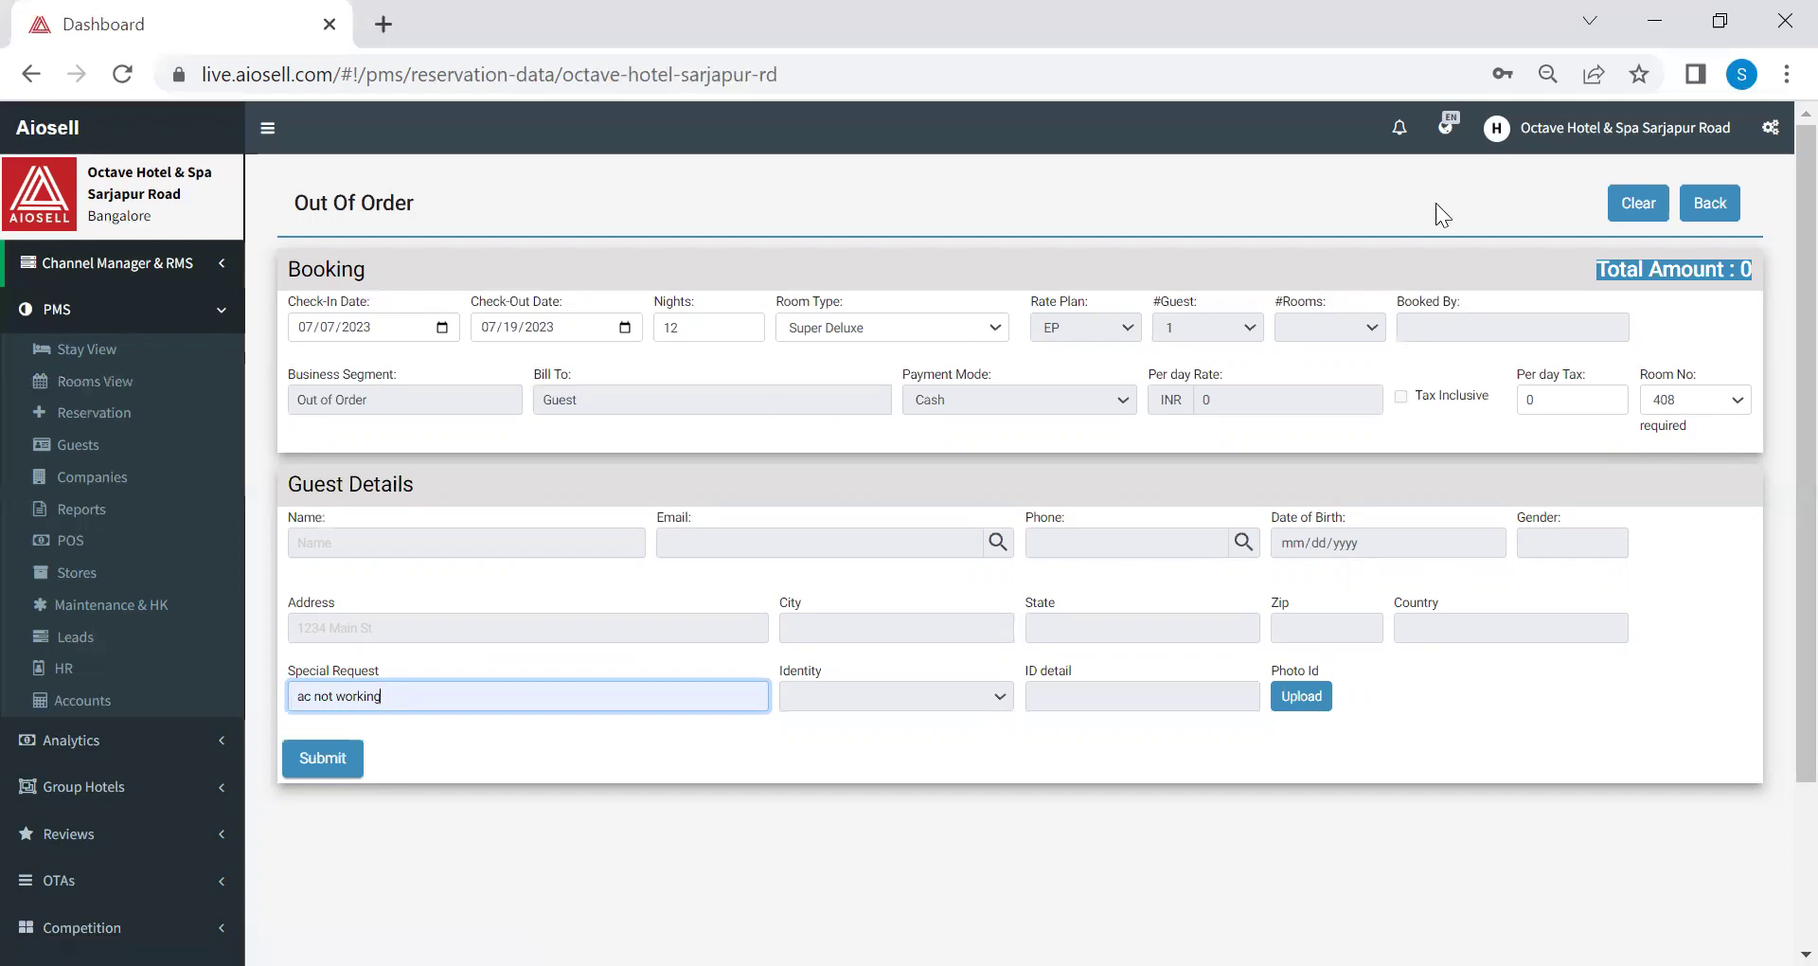
click(1714, 202)
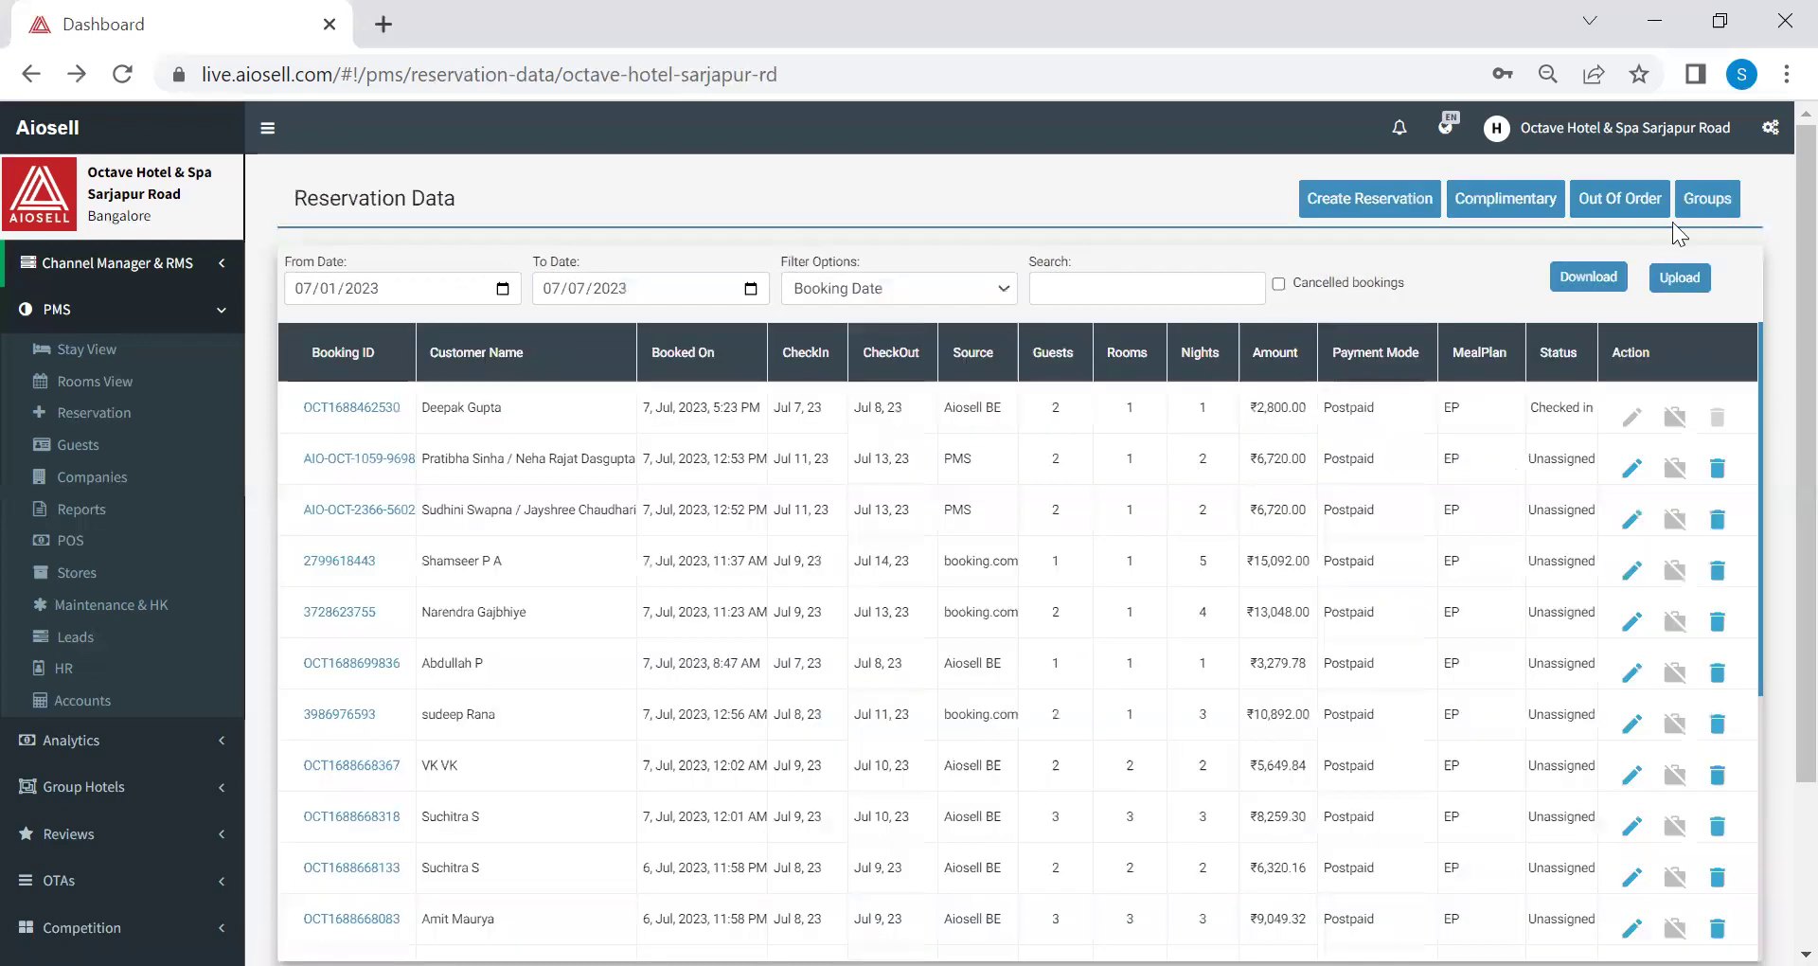
Step: Open the group bookings list and set its To Date filter to 07/12/2023
click(1704, 200)
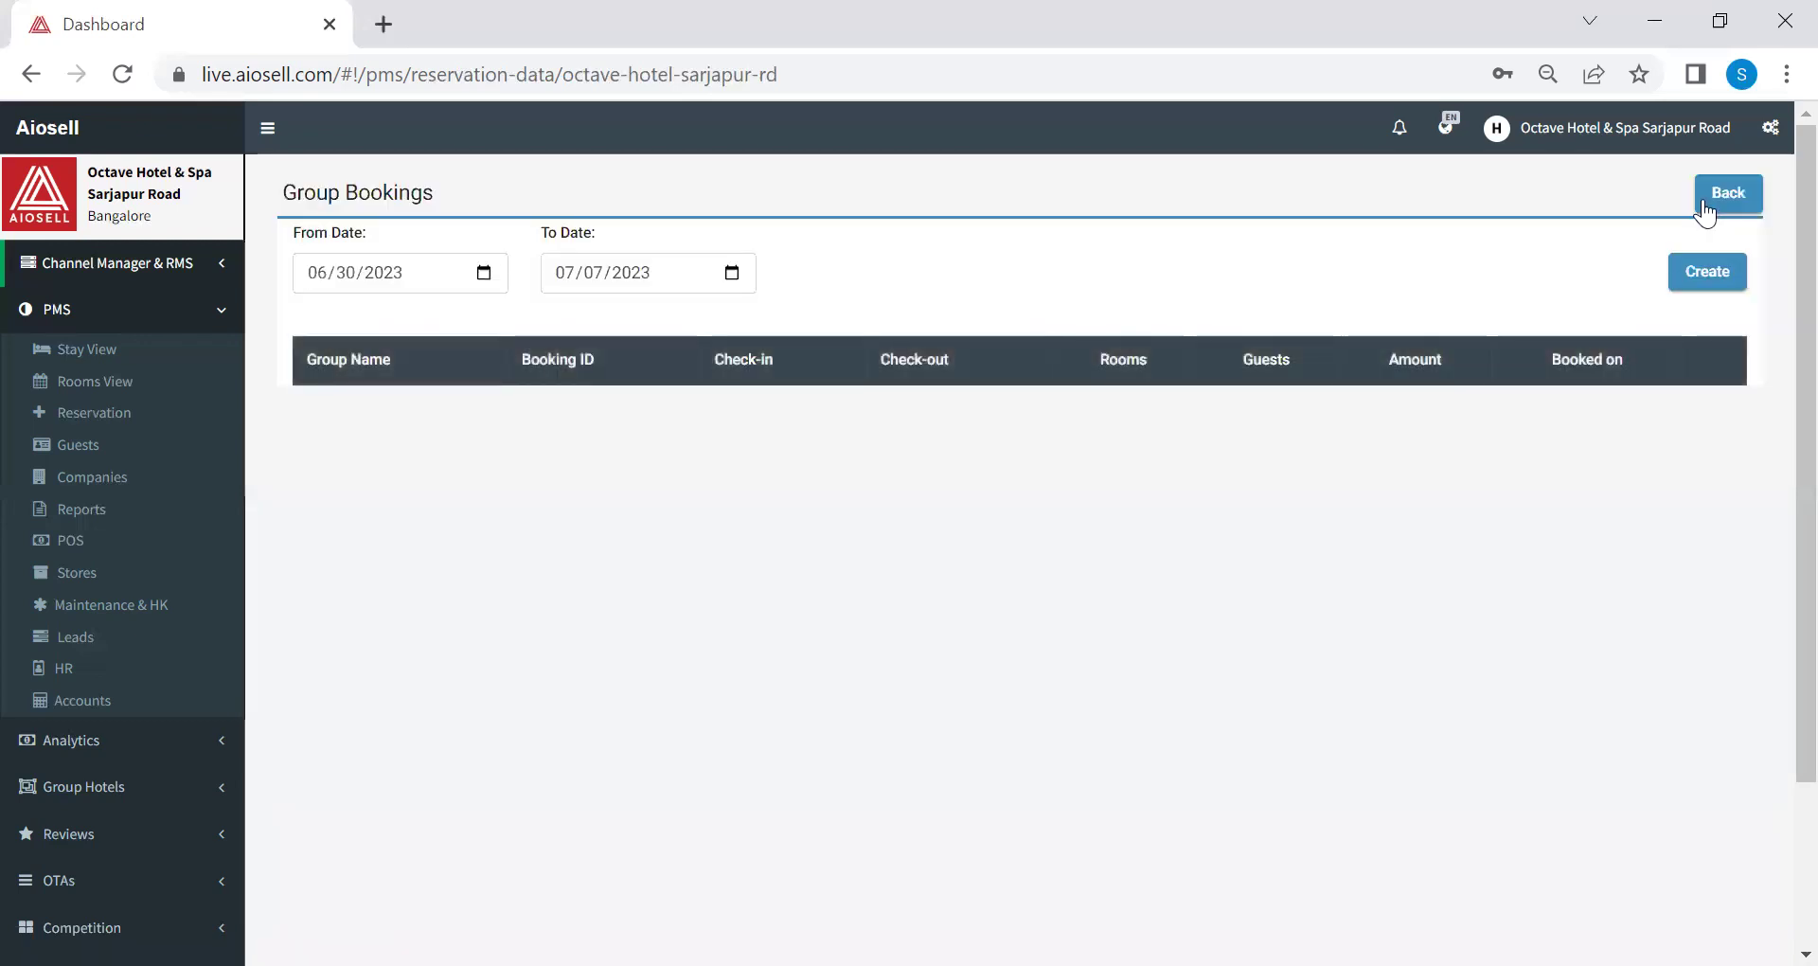
click(484, 273)
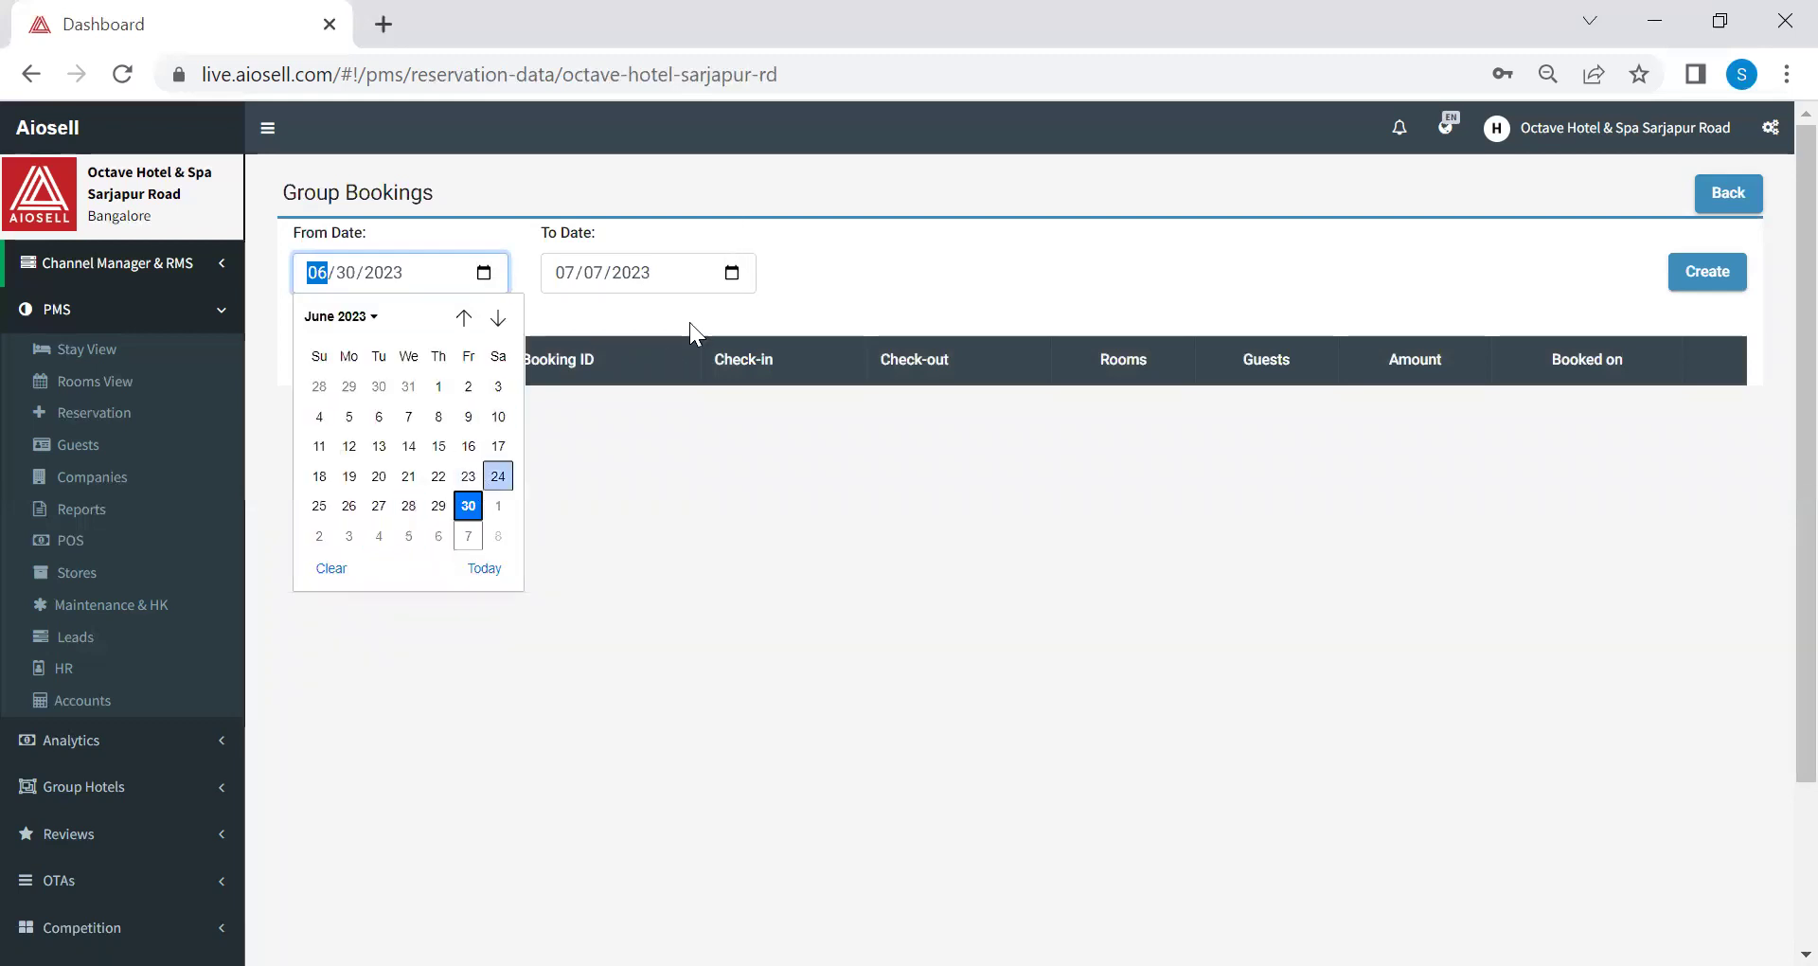
click(731, 273)
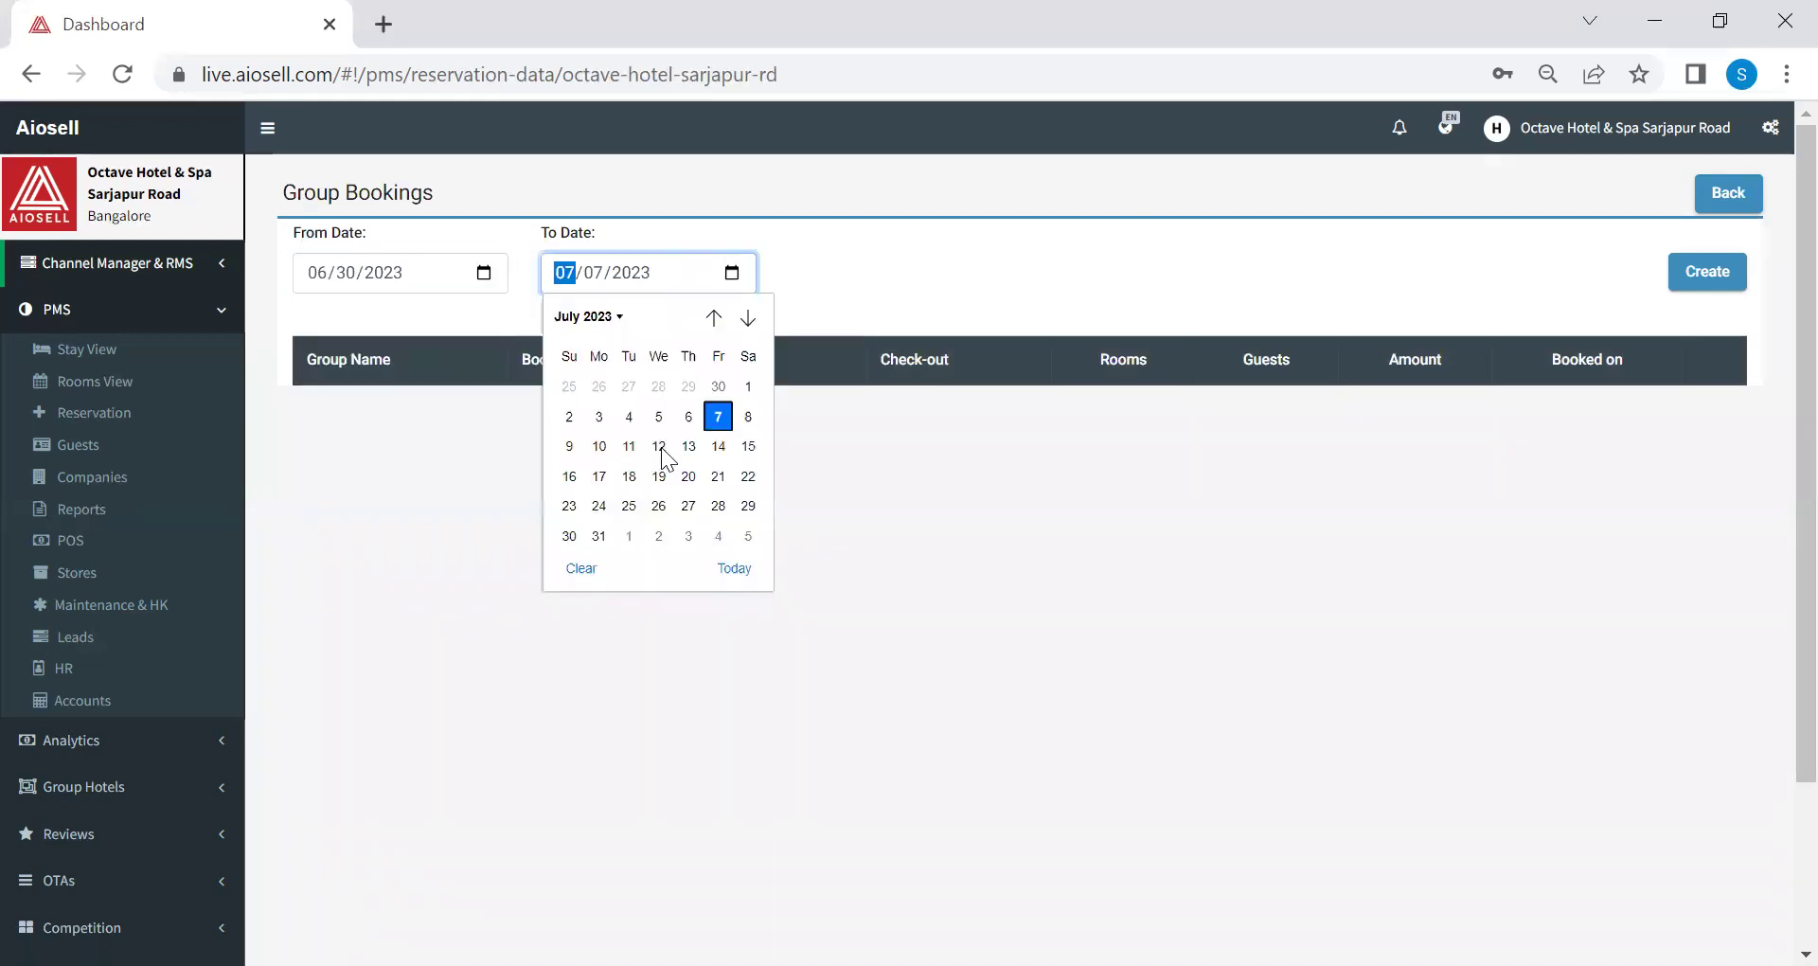
click(657, 446)
Step: Open a new group booking form and examine the group name and the Super Deluxe rooms, guests, rate plan and daily rate fields
click(1689, 284)
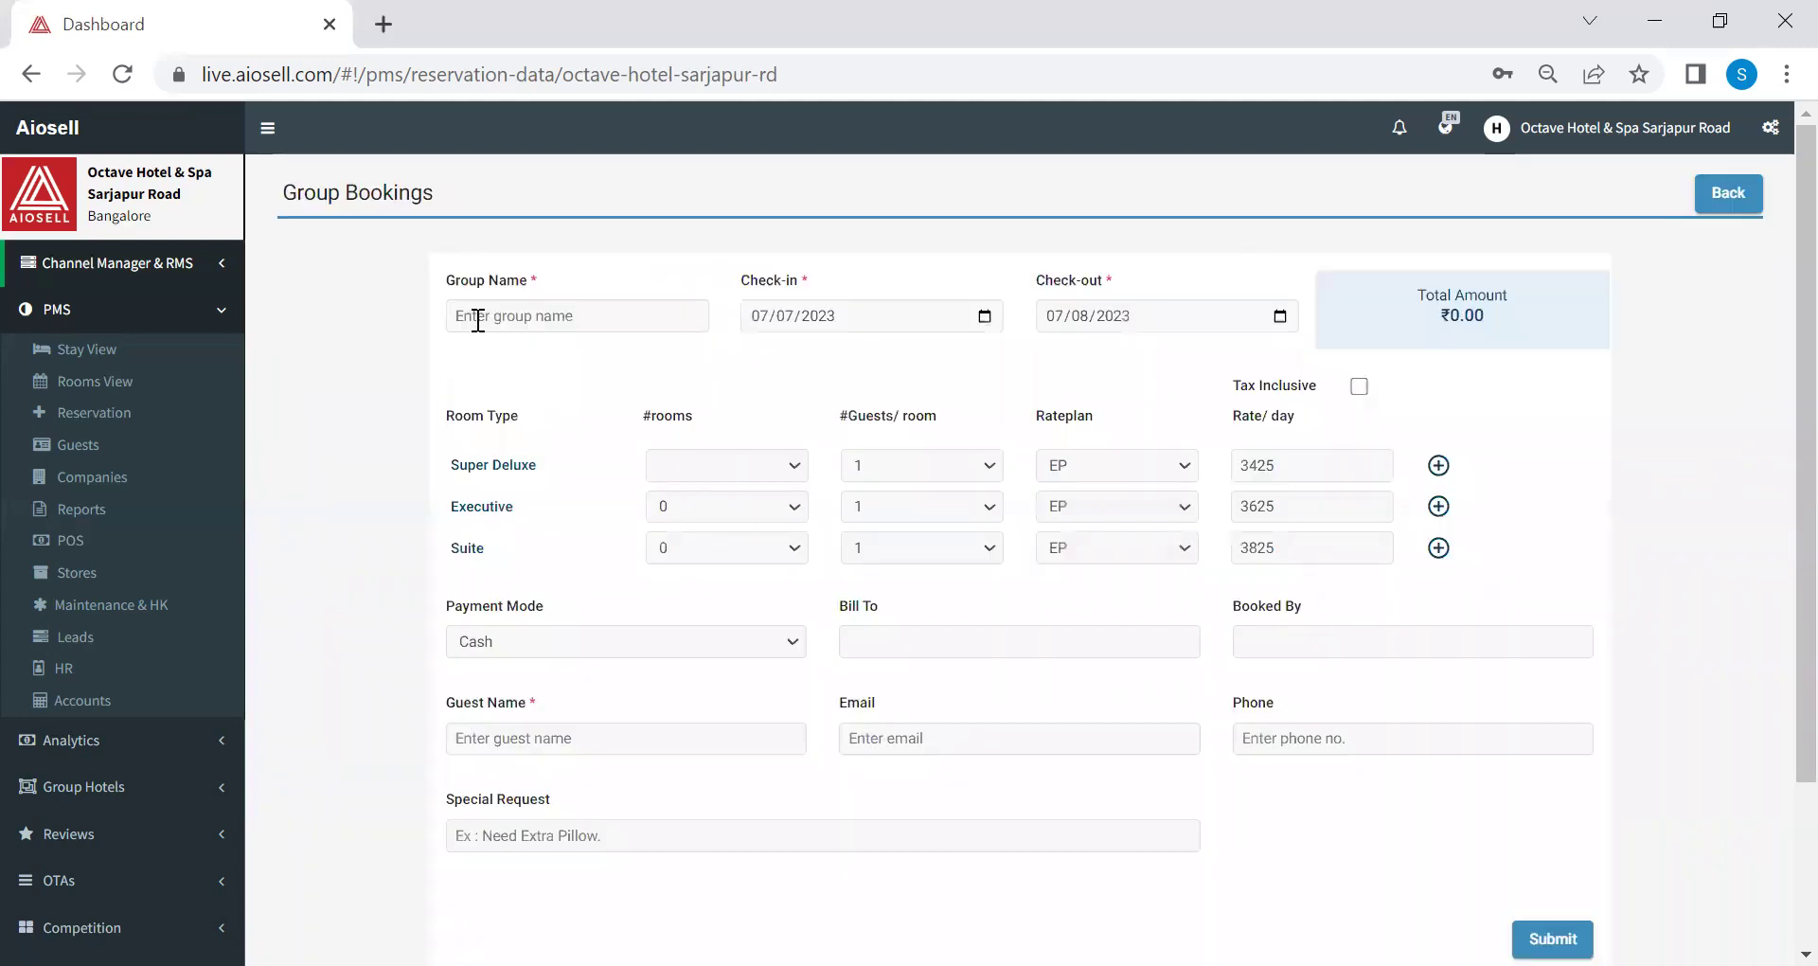
click(478, 324)
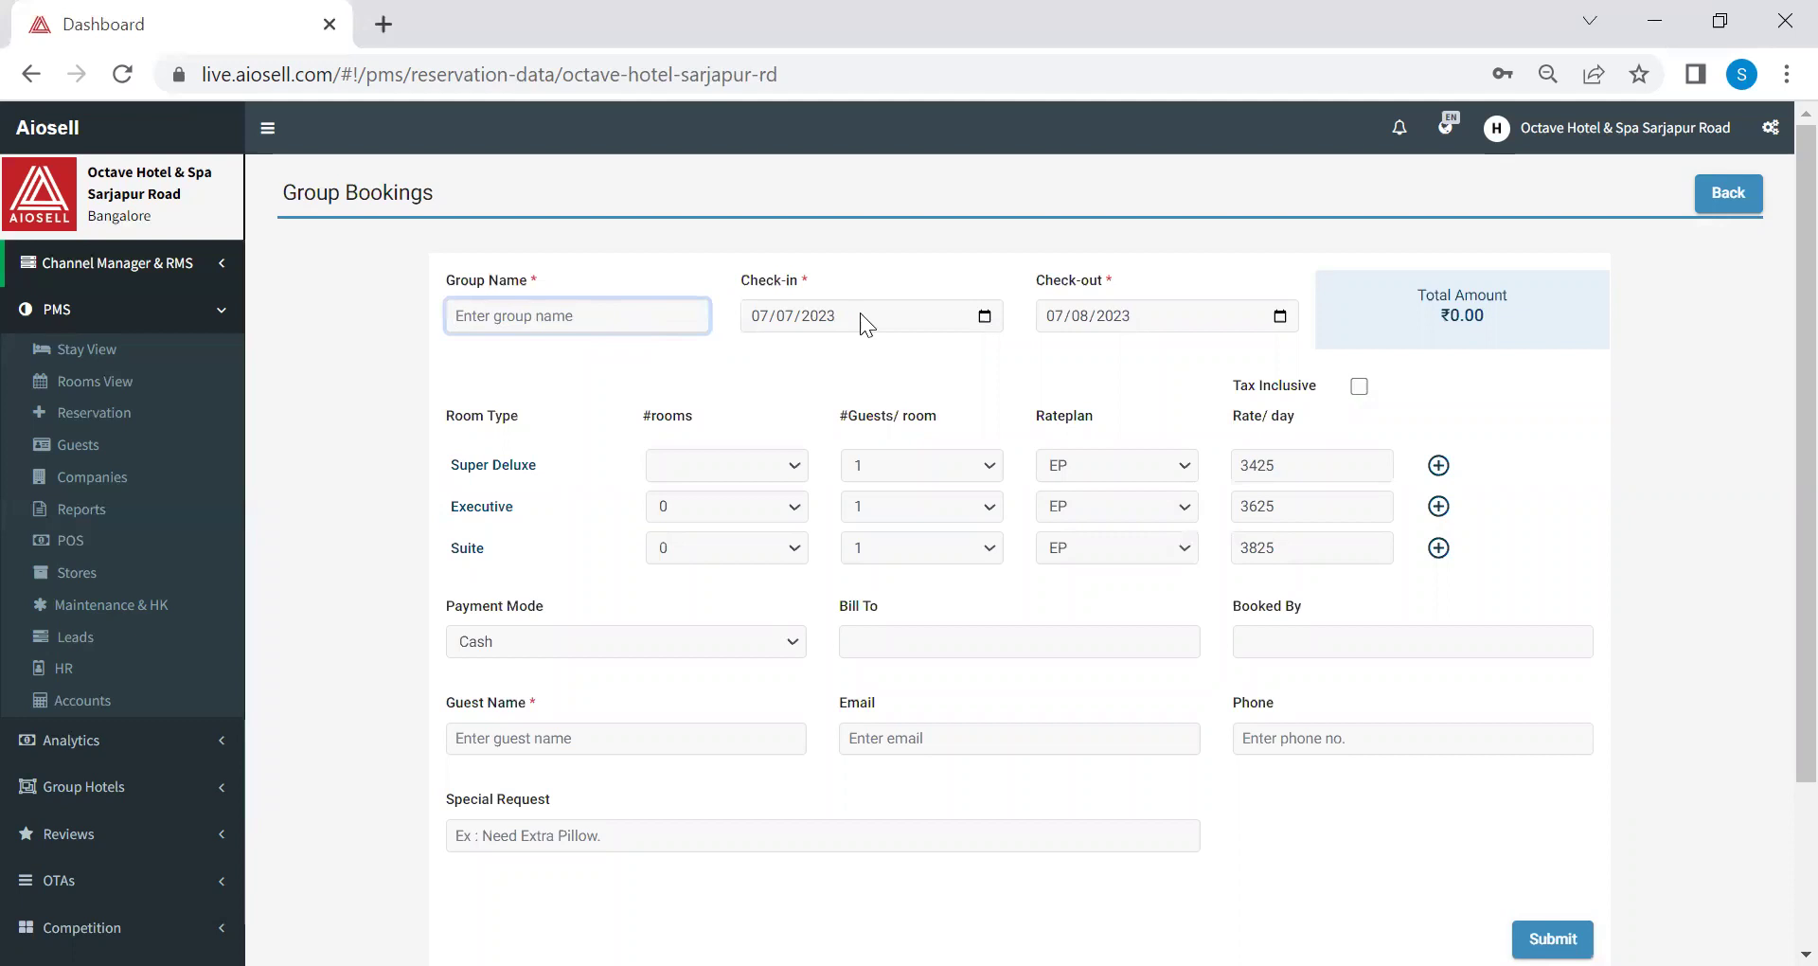
click(705, 465)
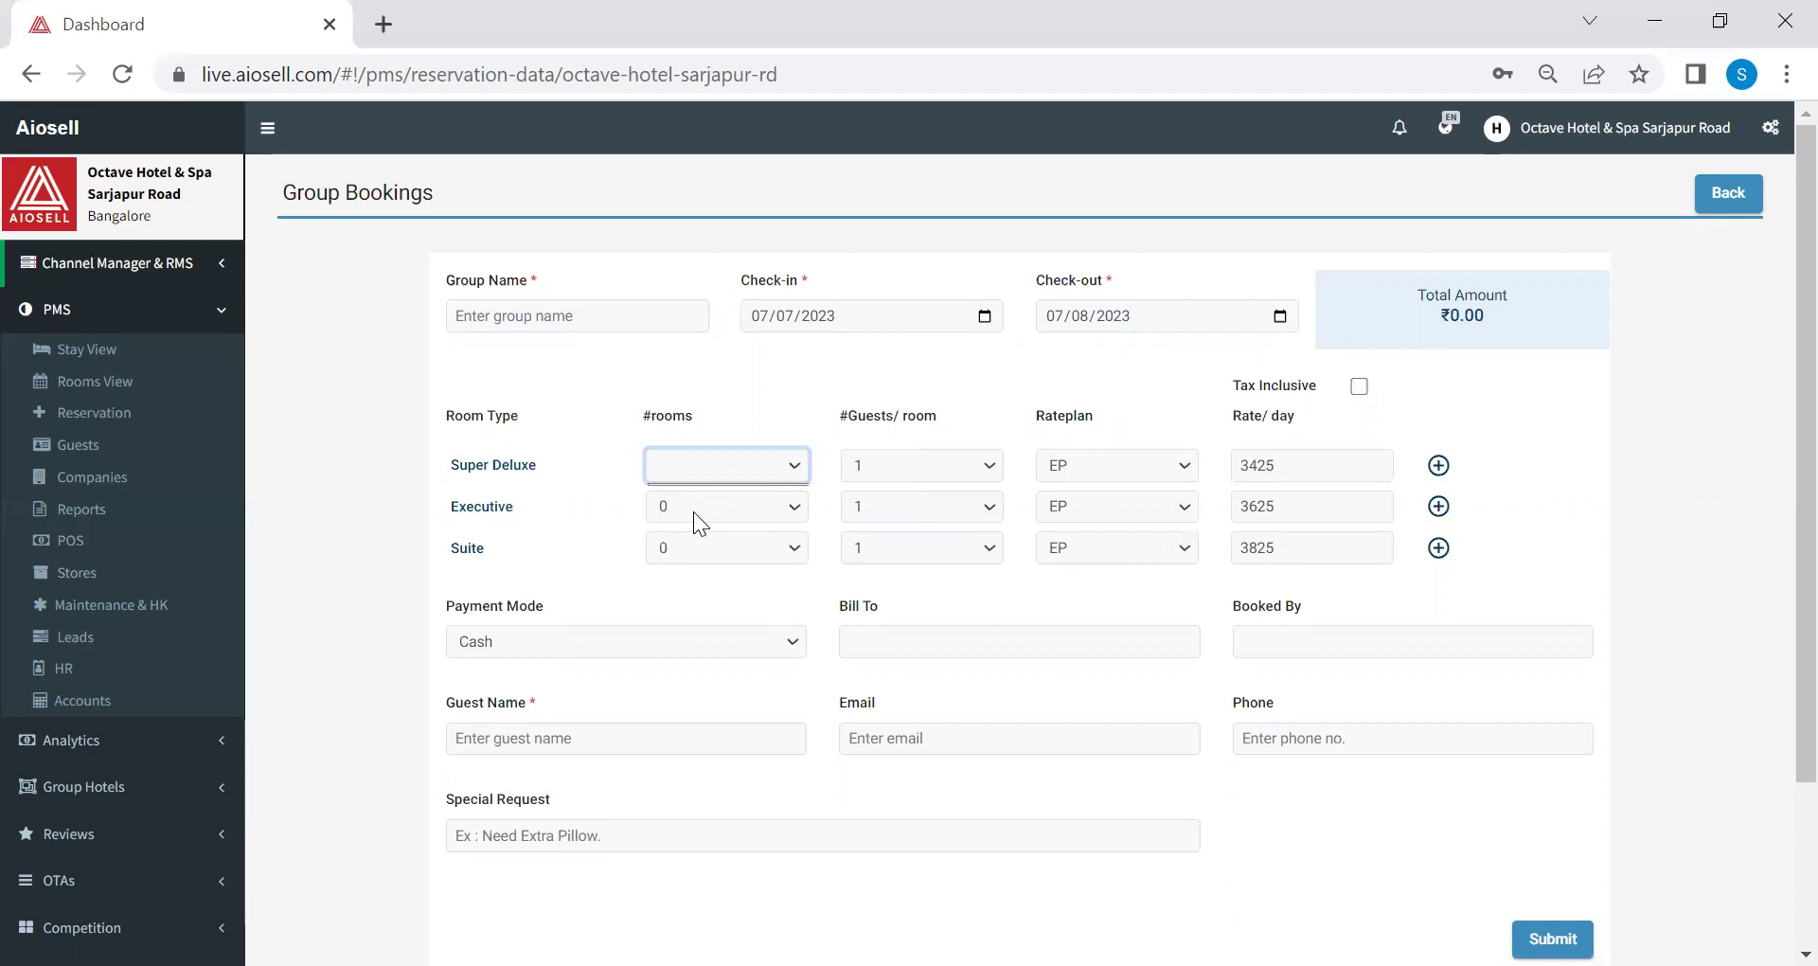
click(882, 466)
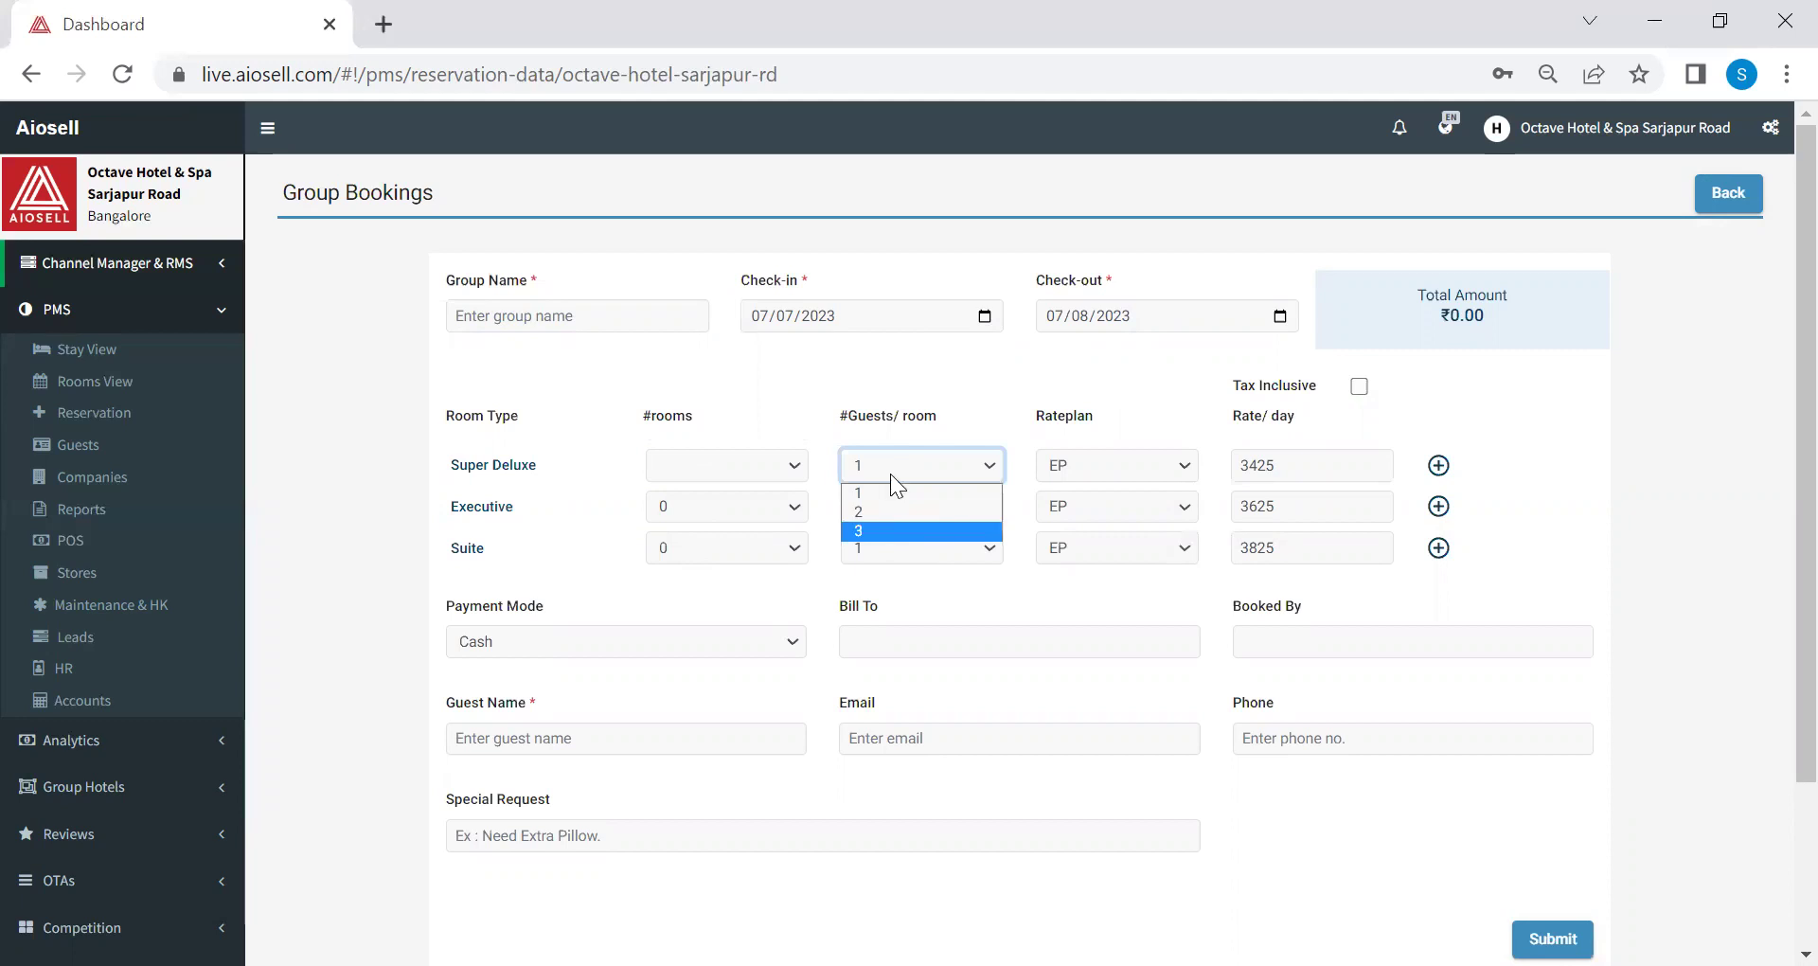
click(890, 493)
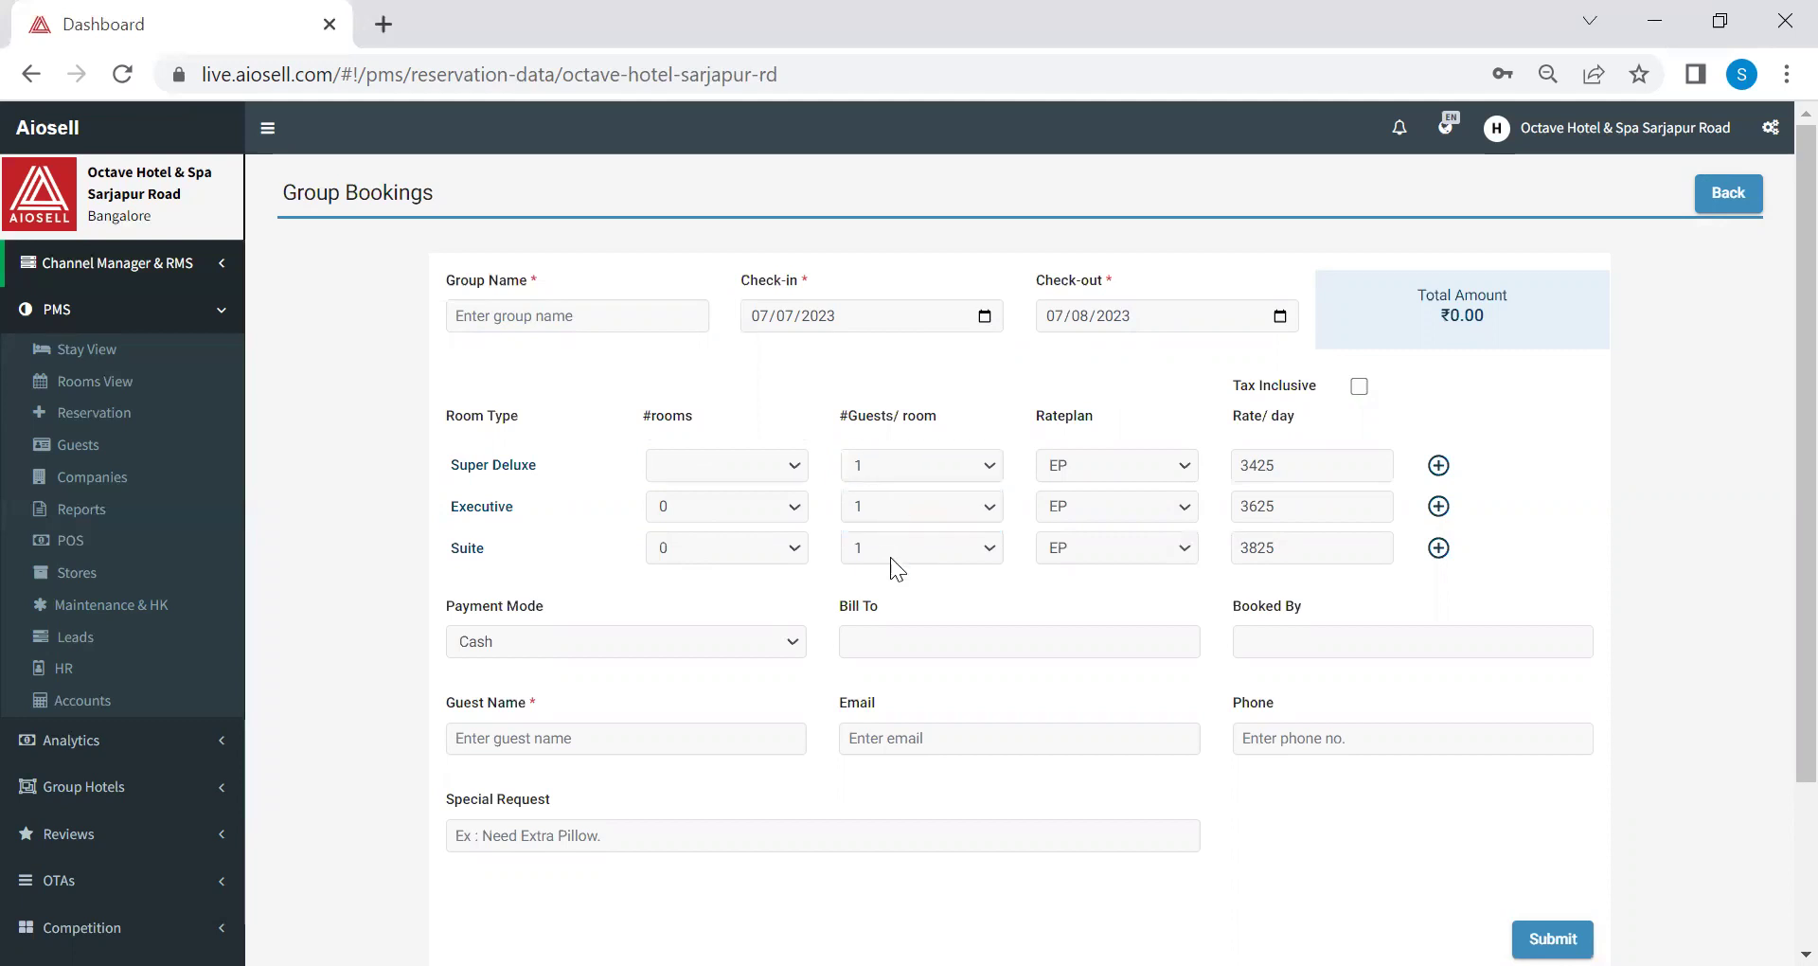
click(1109, 466)
click(1116, 572)
click(1311, 463)
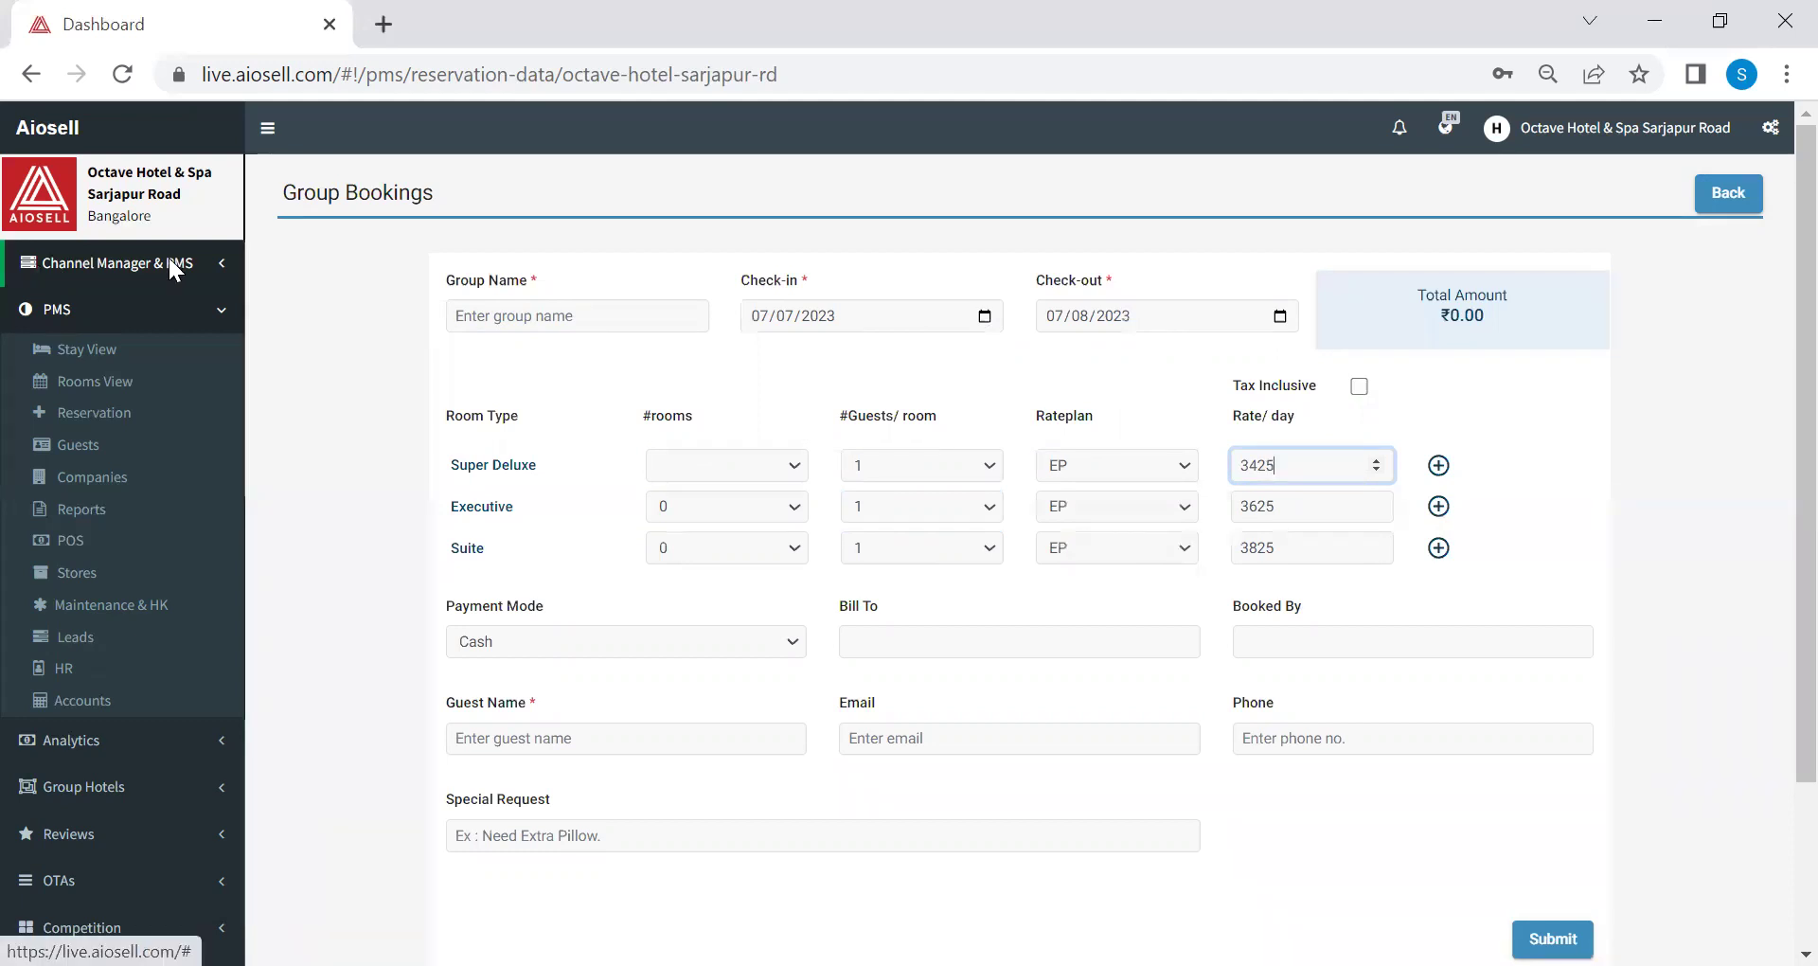
Step: Examine the group booking's Payment Mode and Bill To options, and return to the reservation list without submitting
click(531, 648)
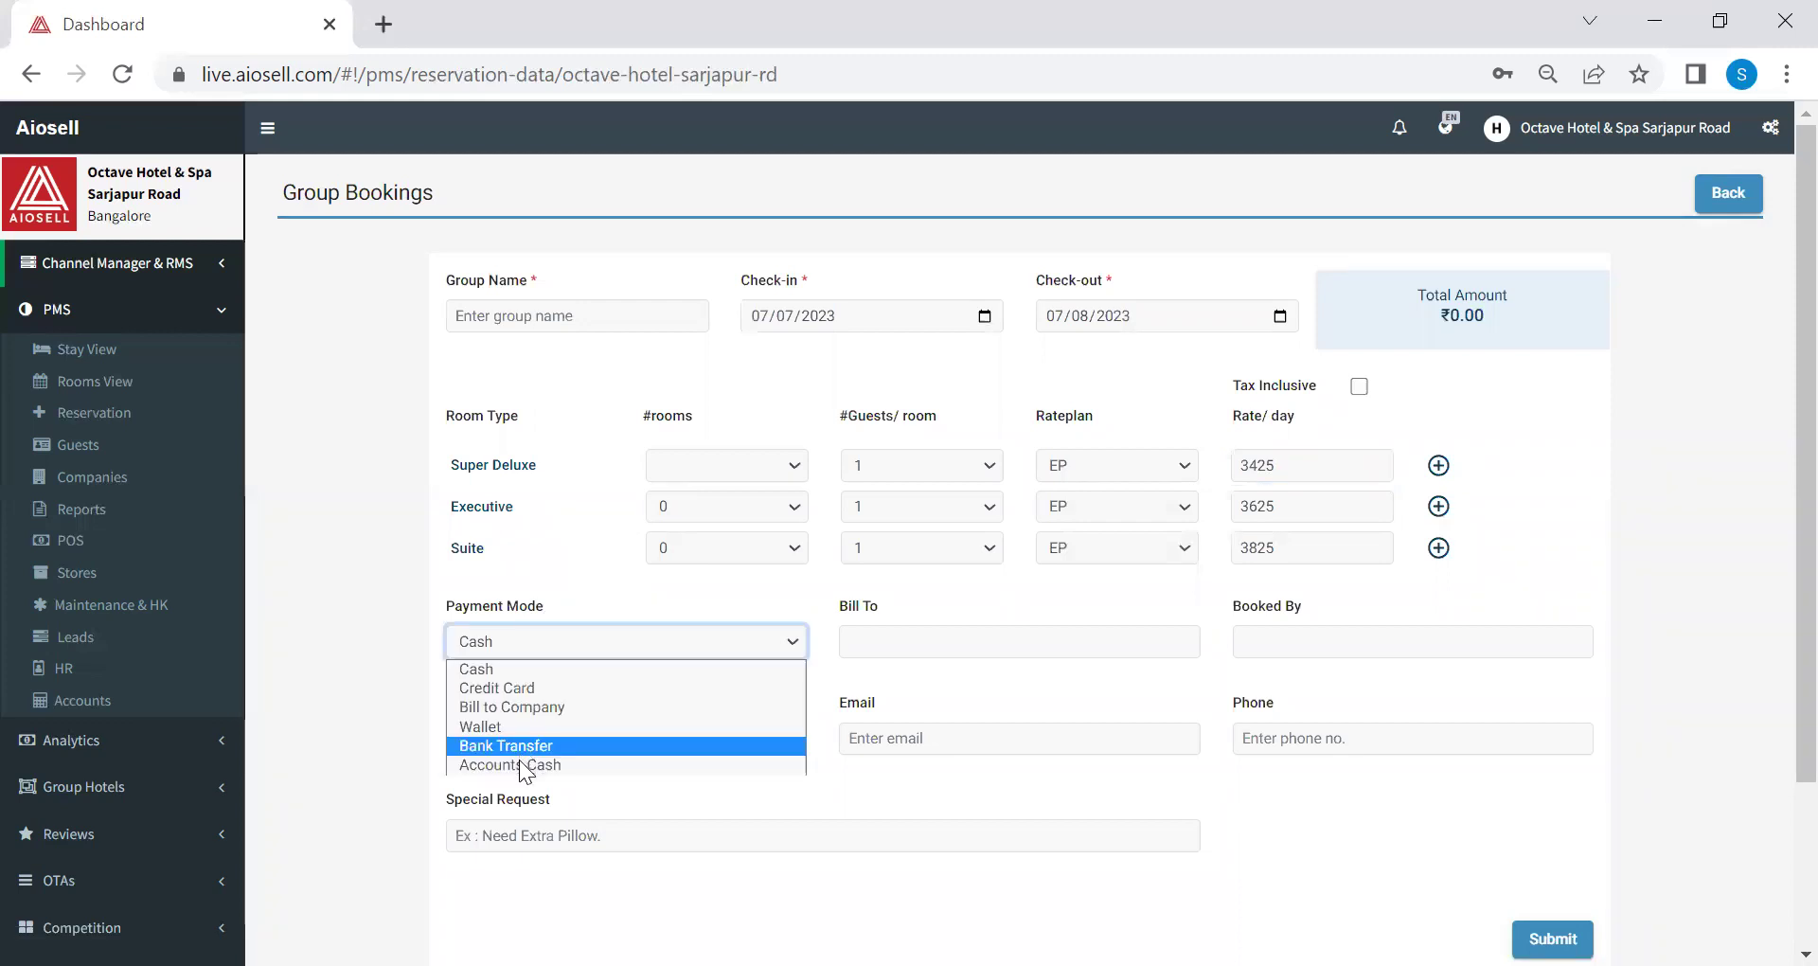
click(881, 639)
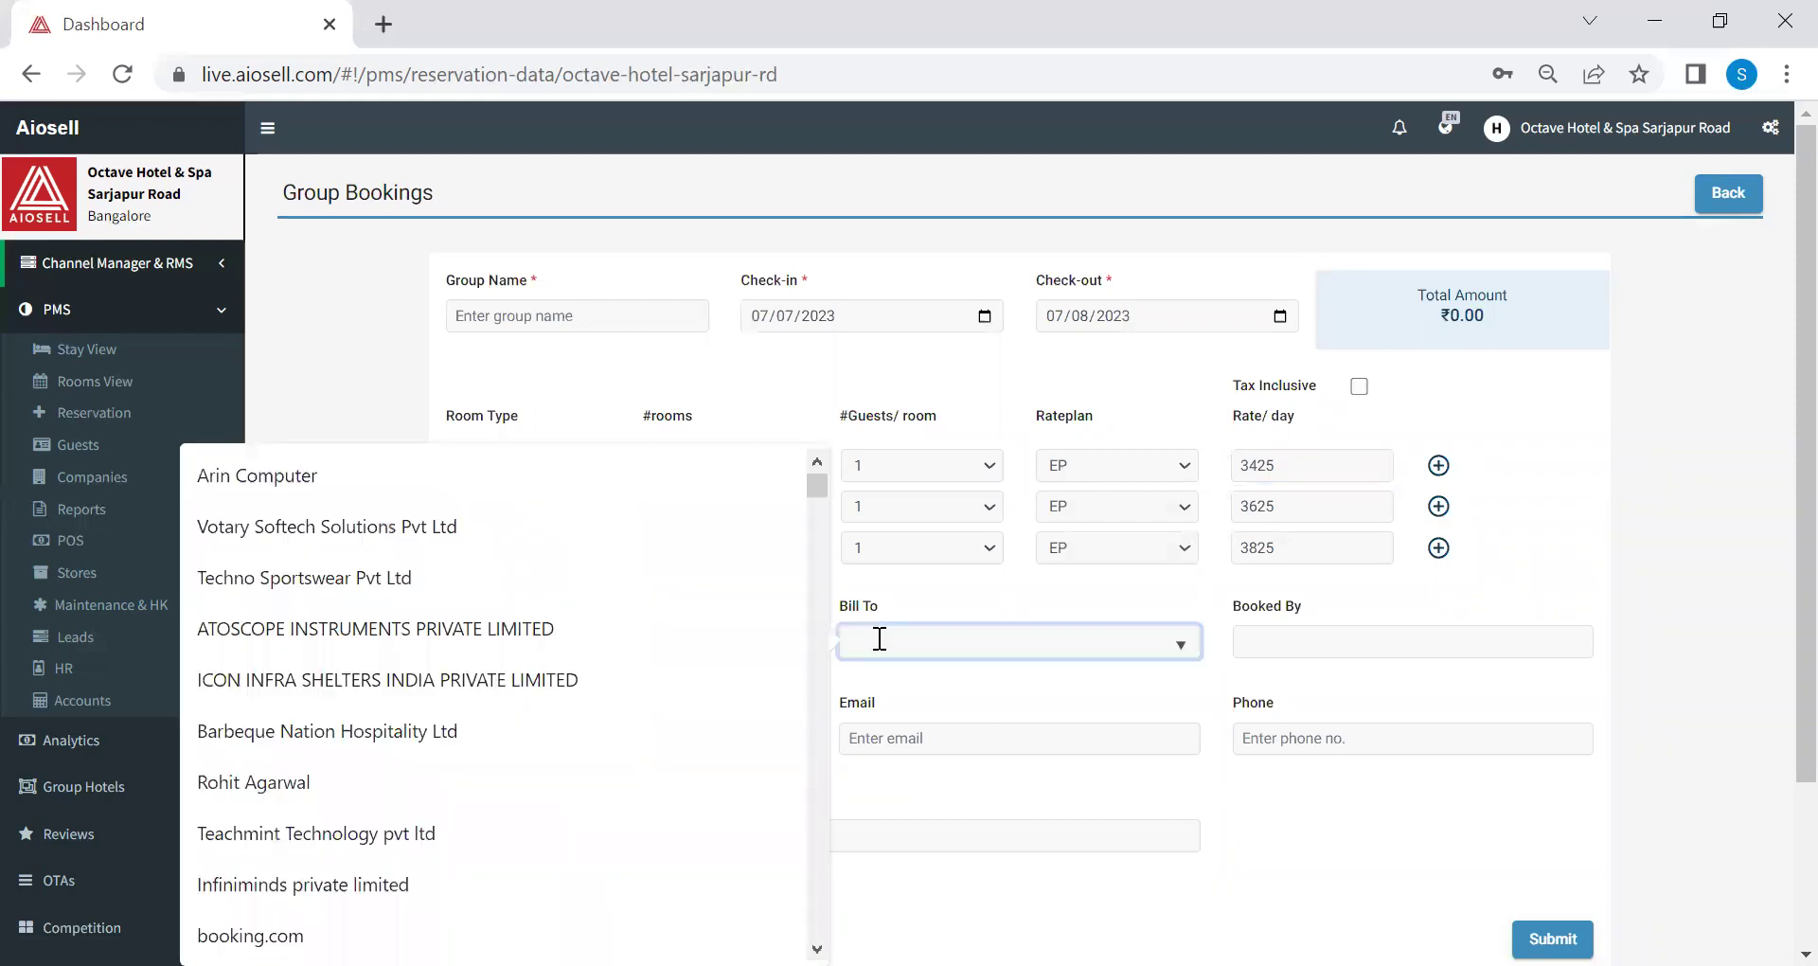
click(922, 676)
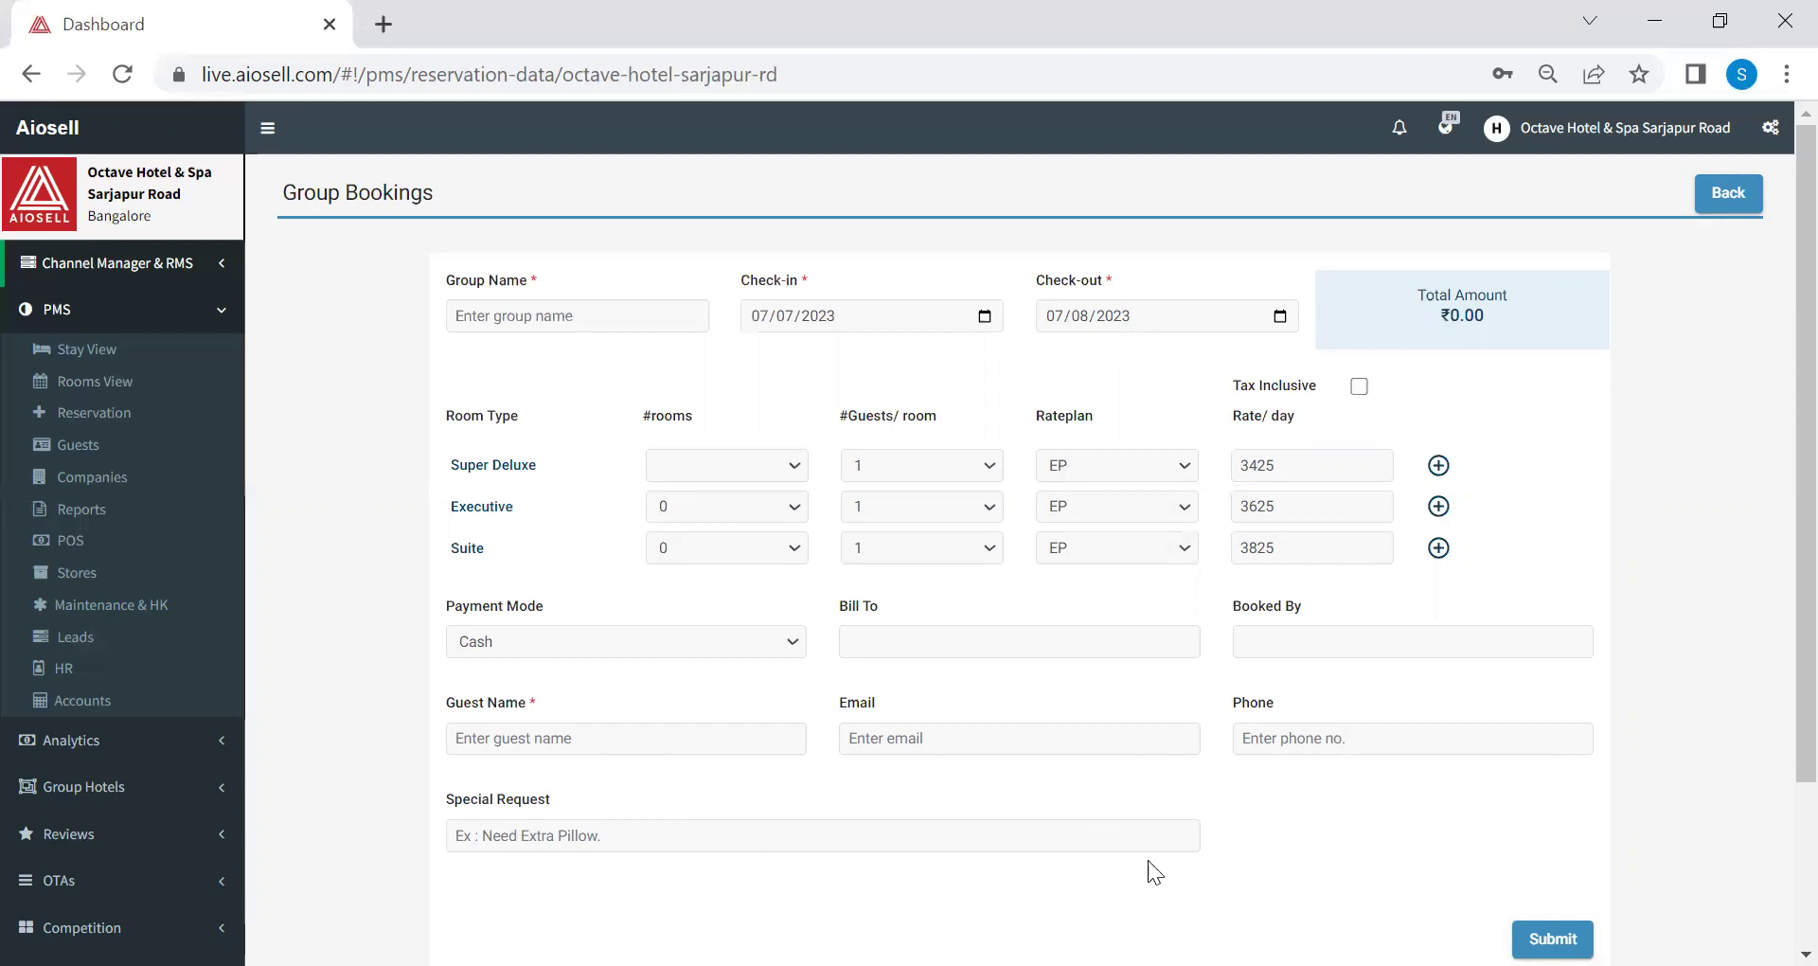
click(1729, 210)
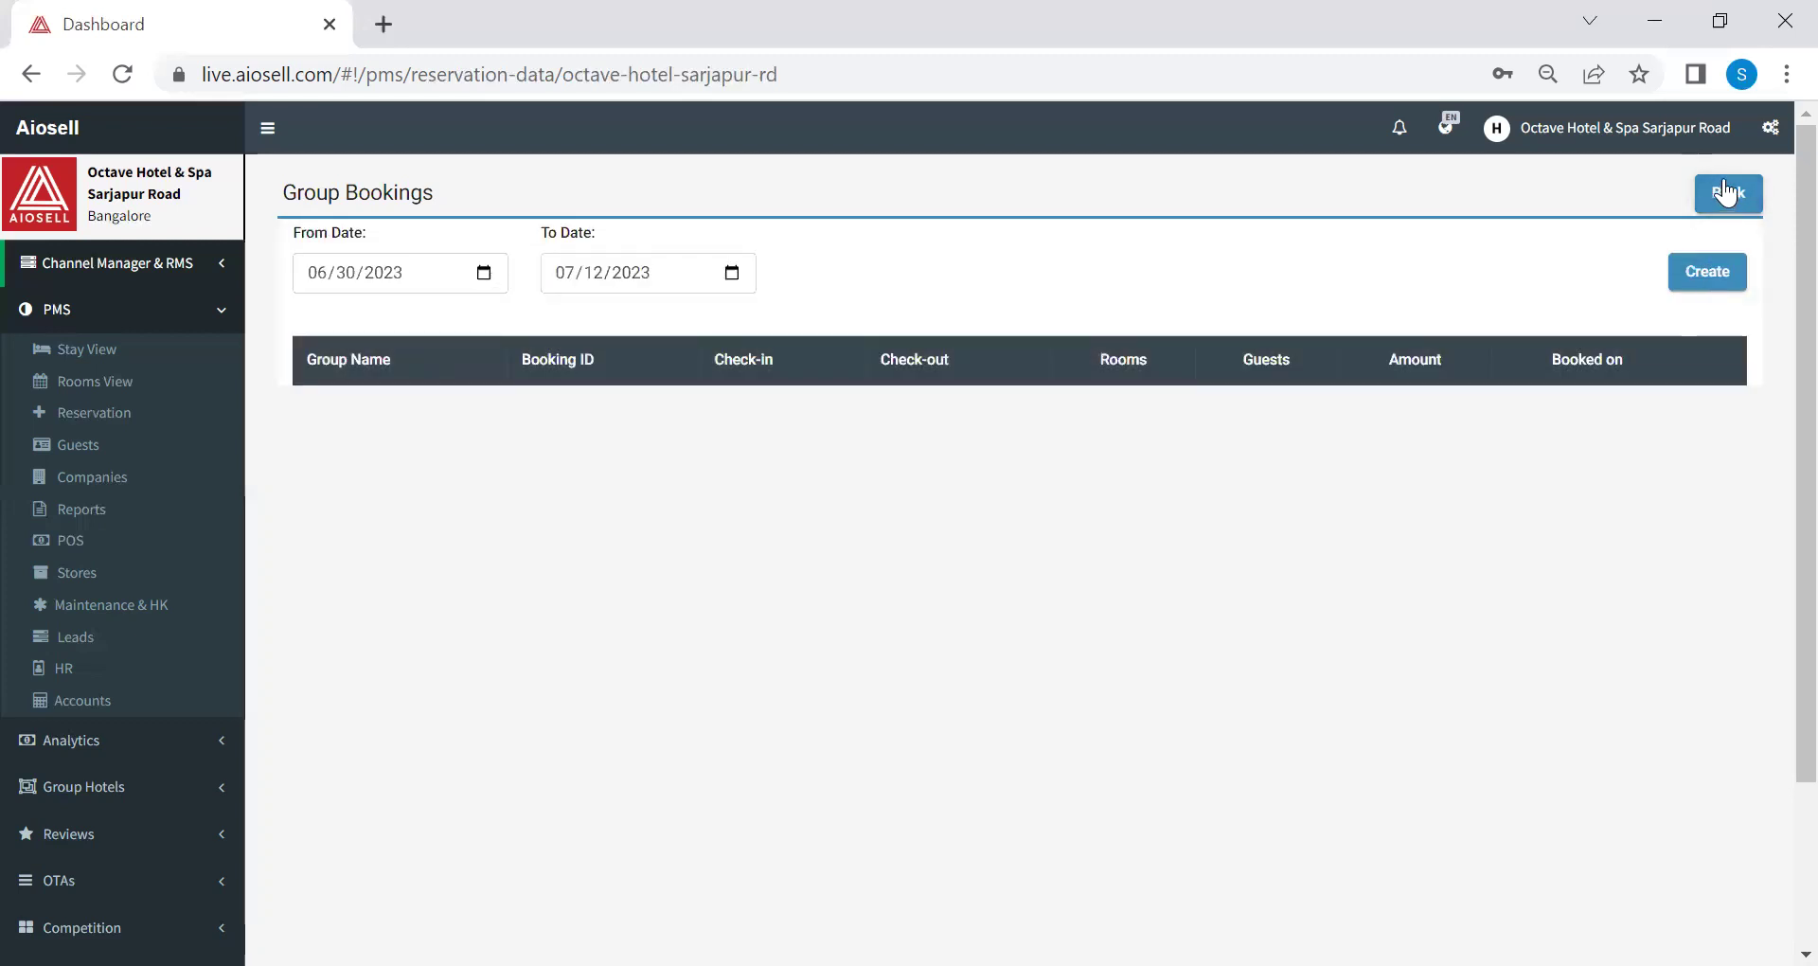
click(1725, 189)
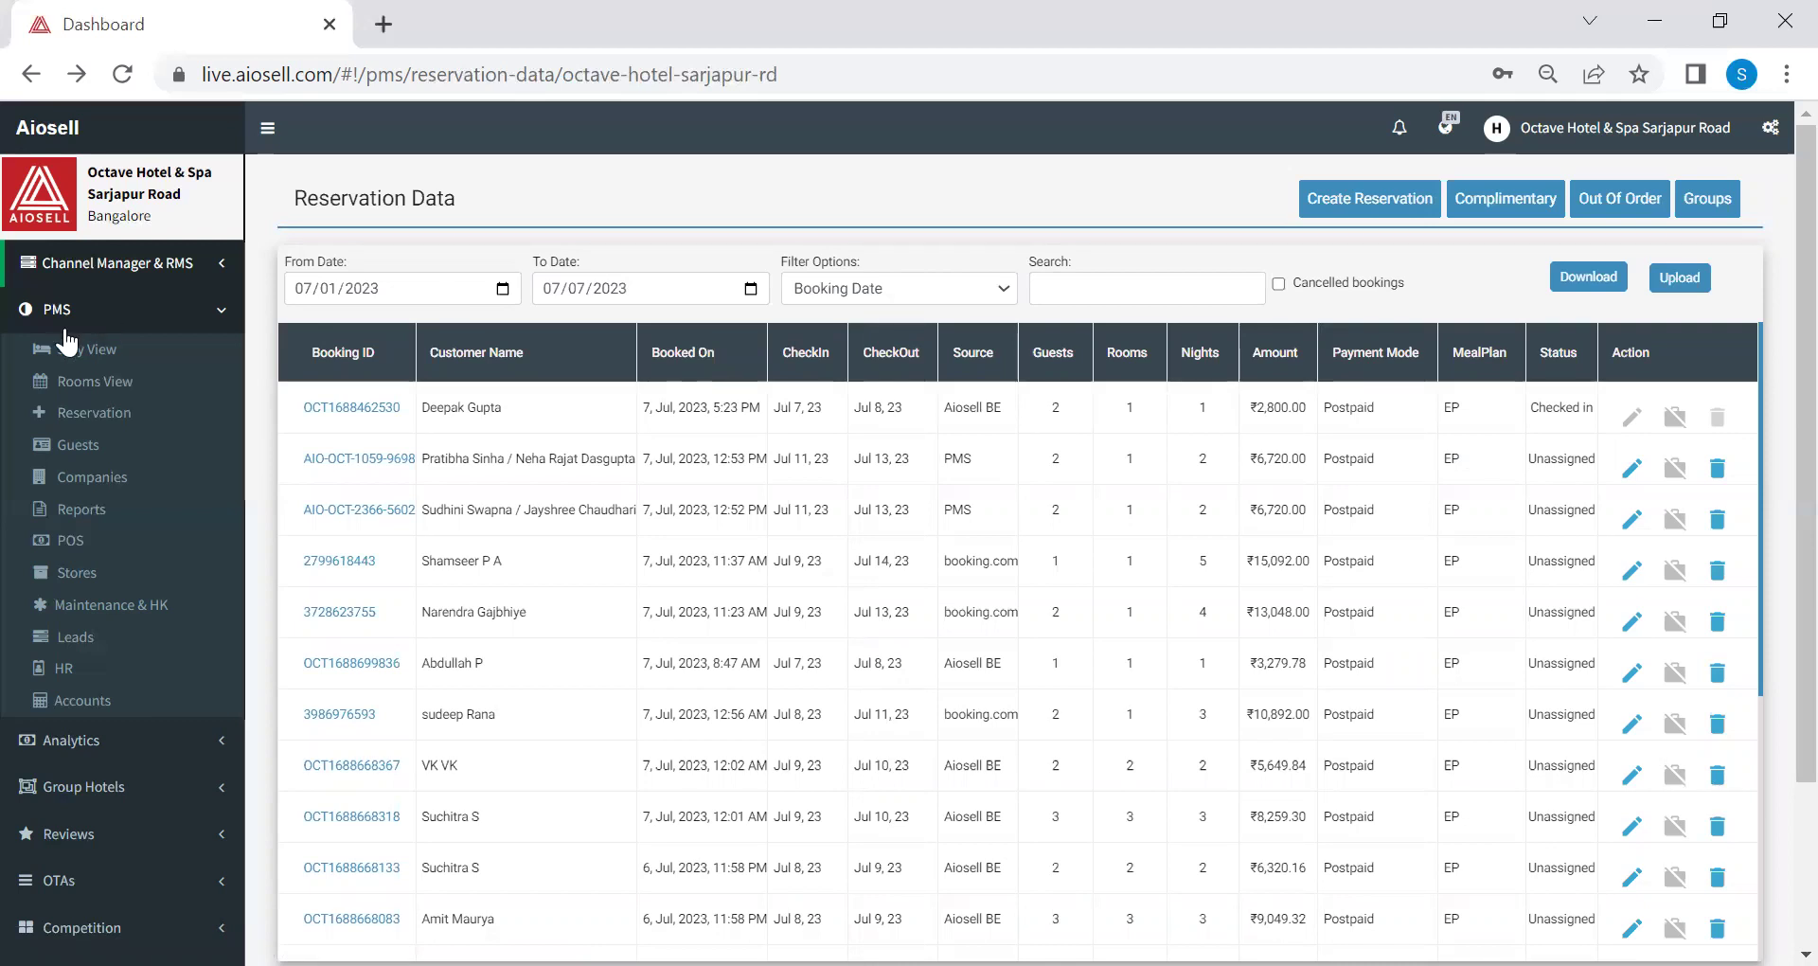
Step: Open the guest list and view the previous stays of the second guest listed
click(68, 445)
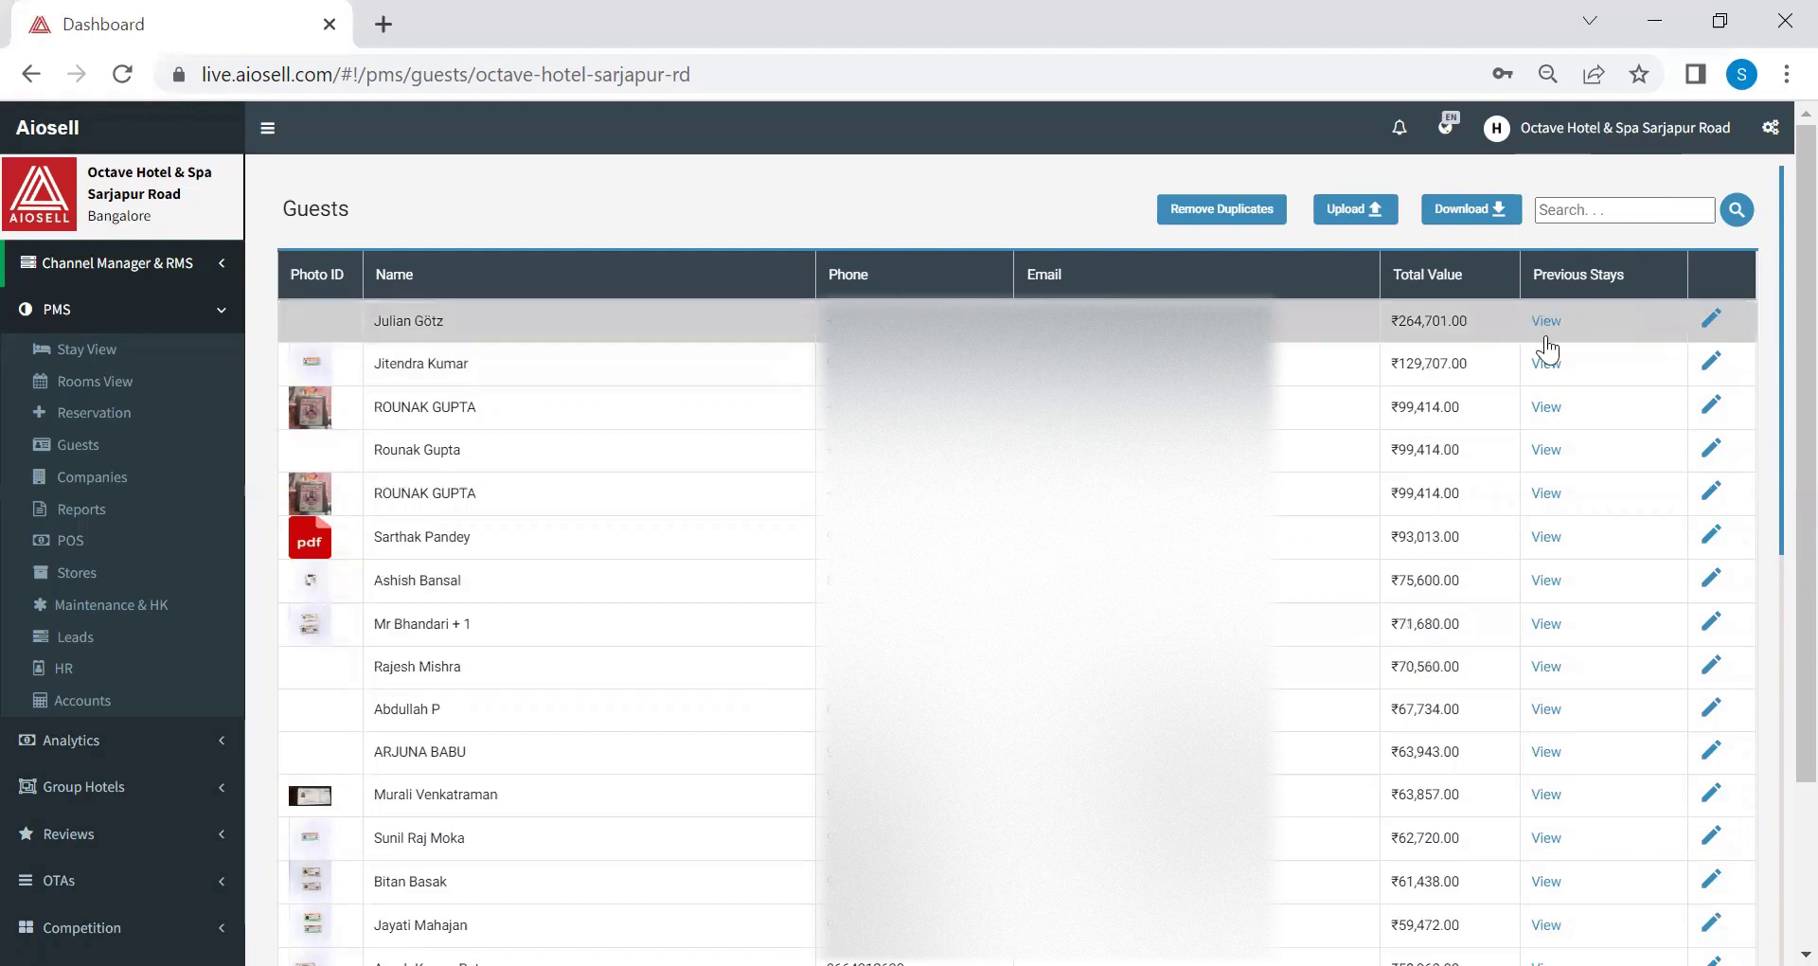
click(1546, 366)
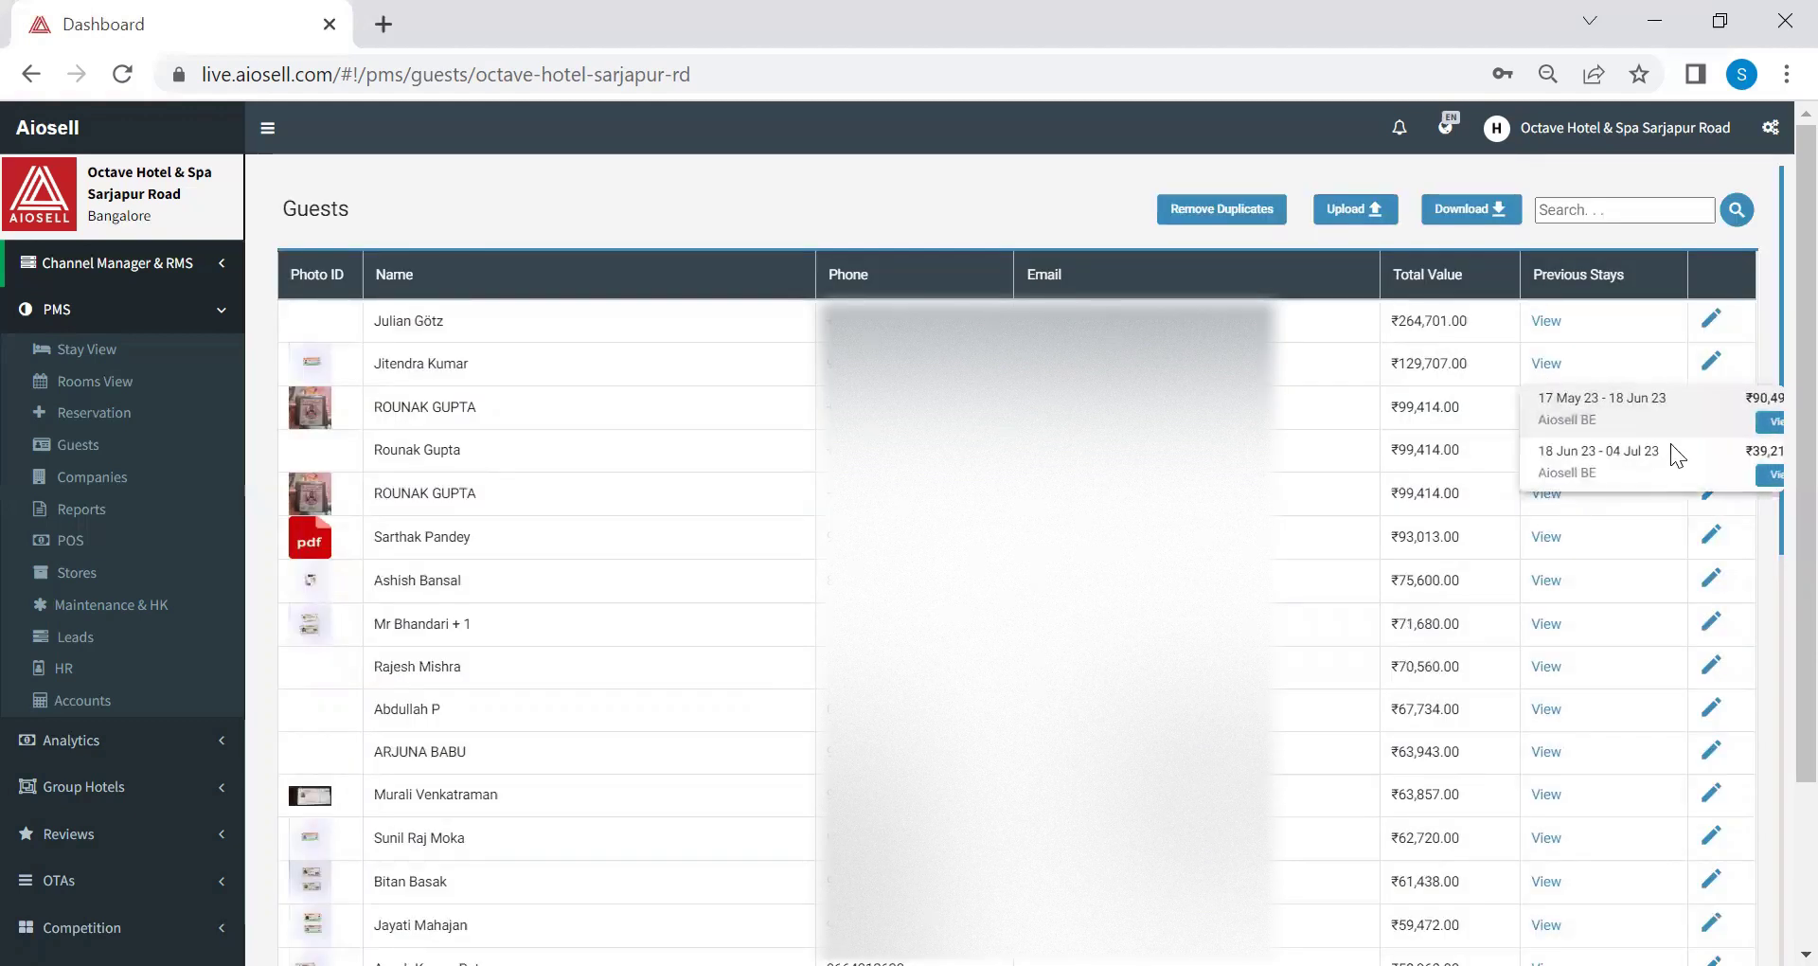
click(1275, 441)
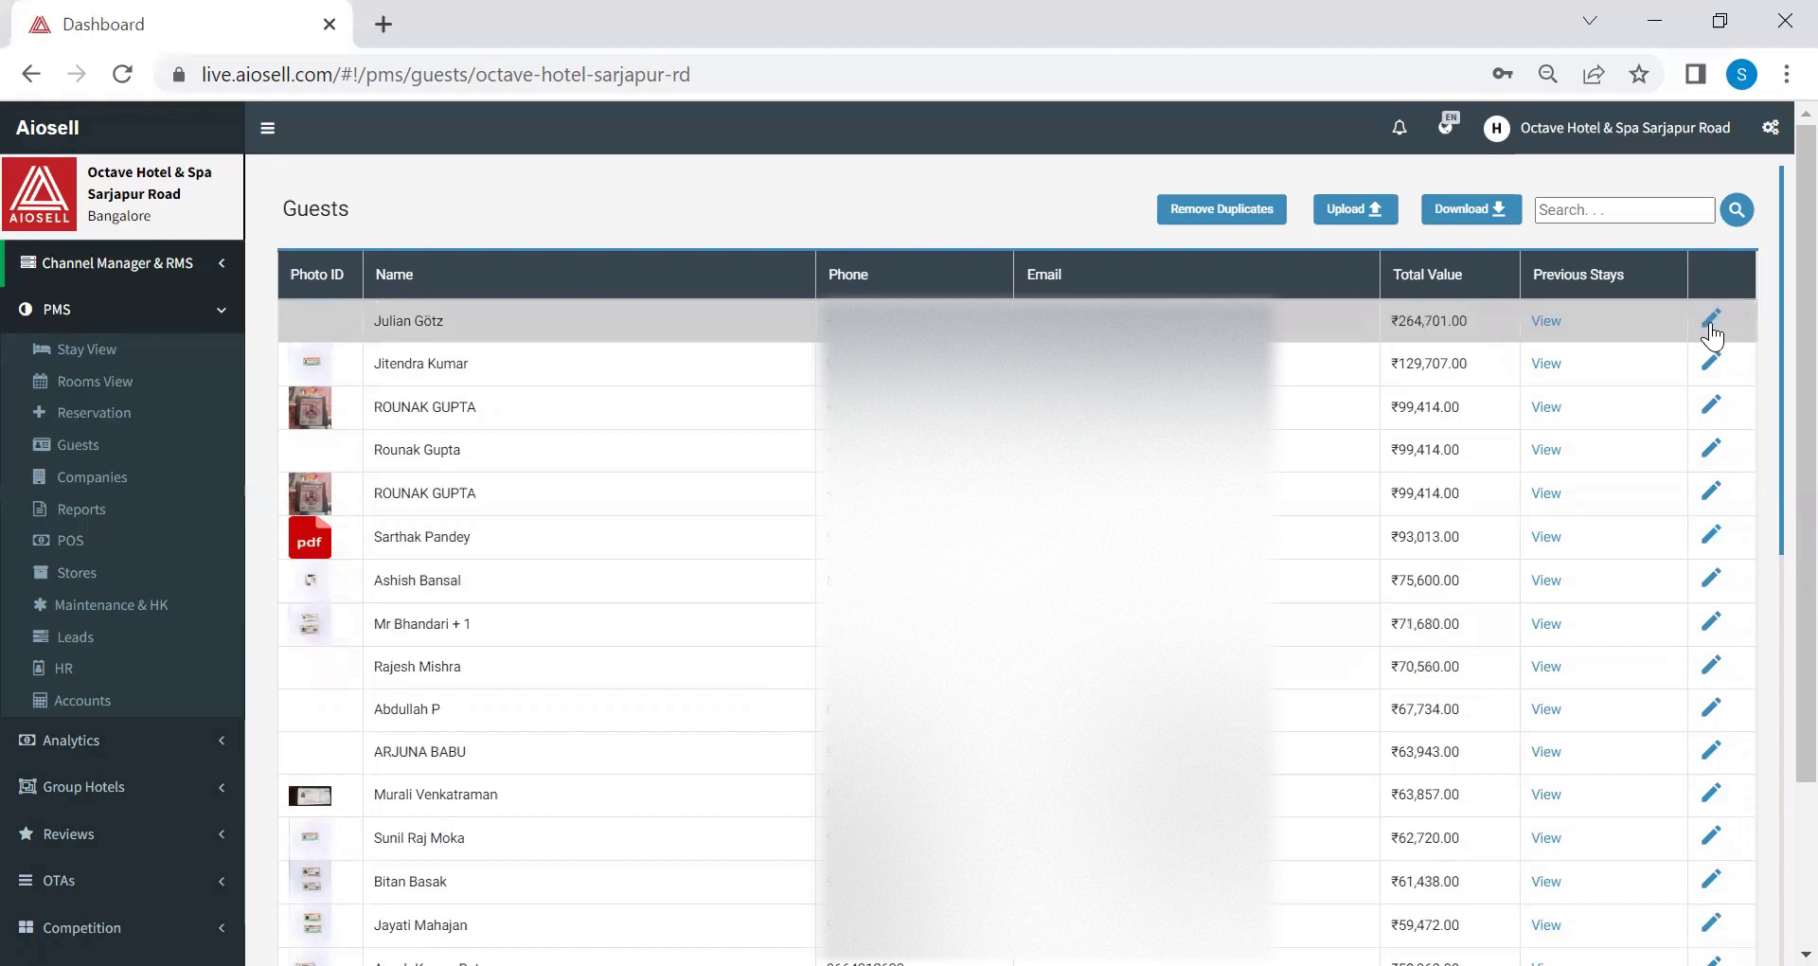
Step: Examine the first guest's editable details without saving, and look at the guest list's duplicate-removal and search options
click(1710, 322)
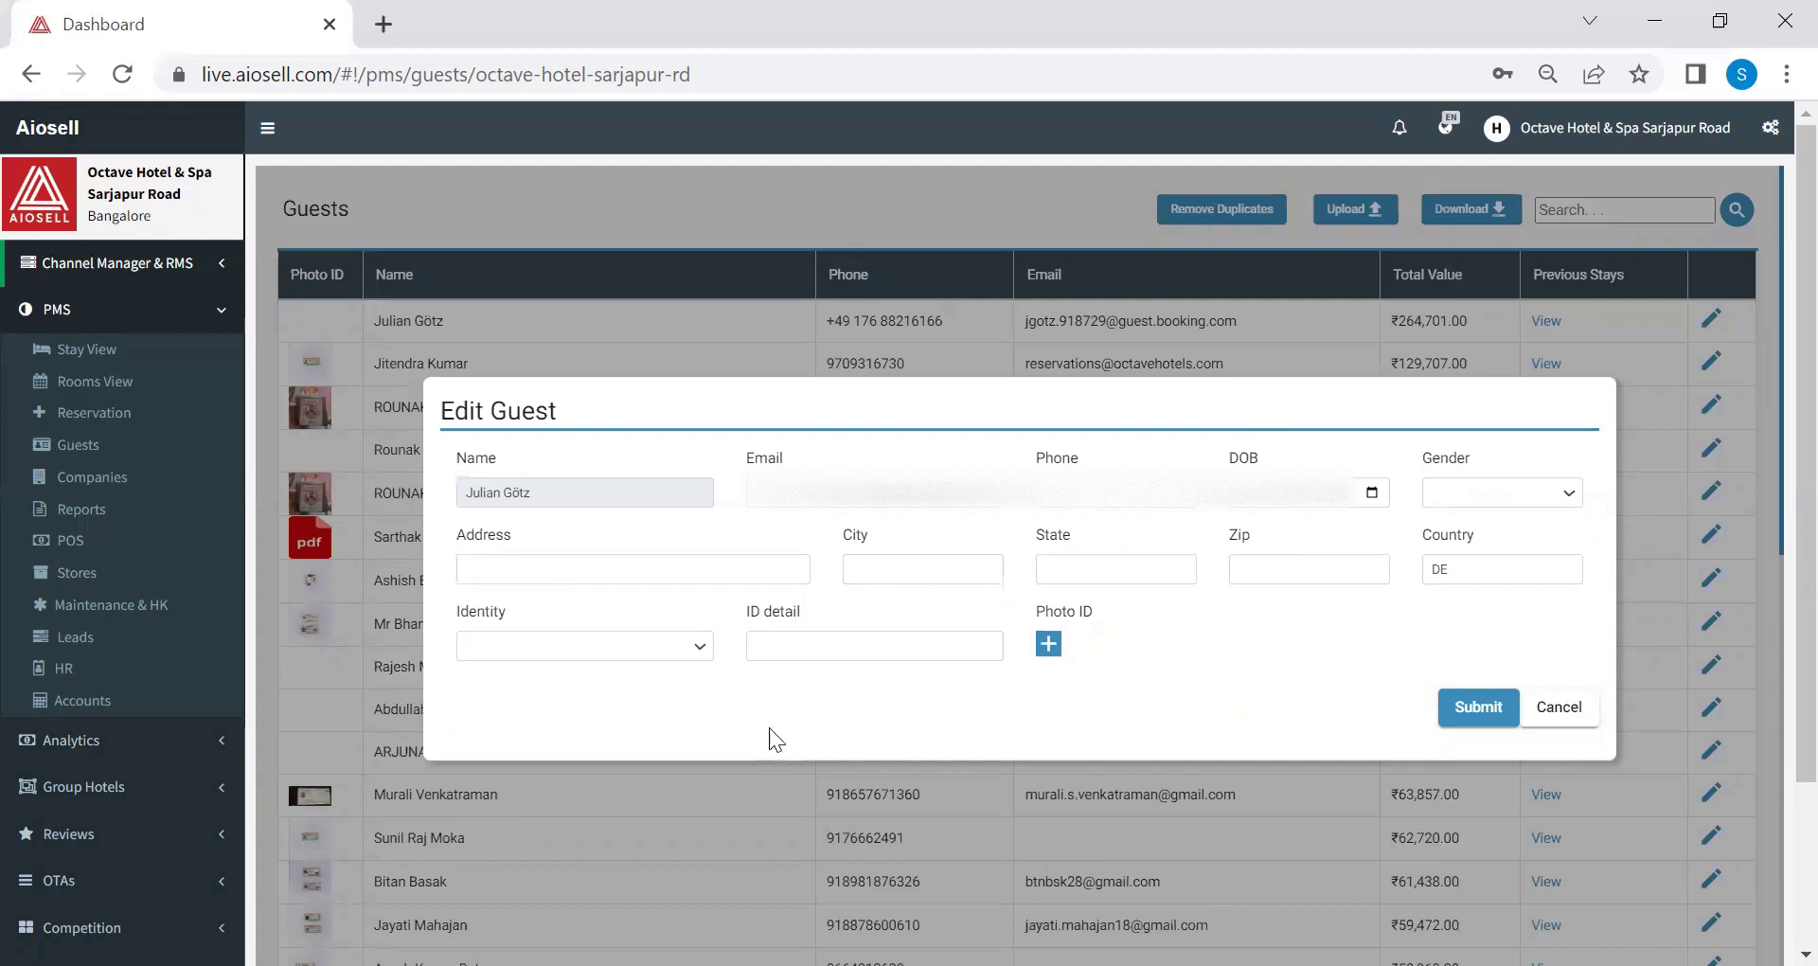
click(1558, 717)
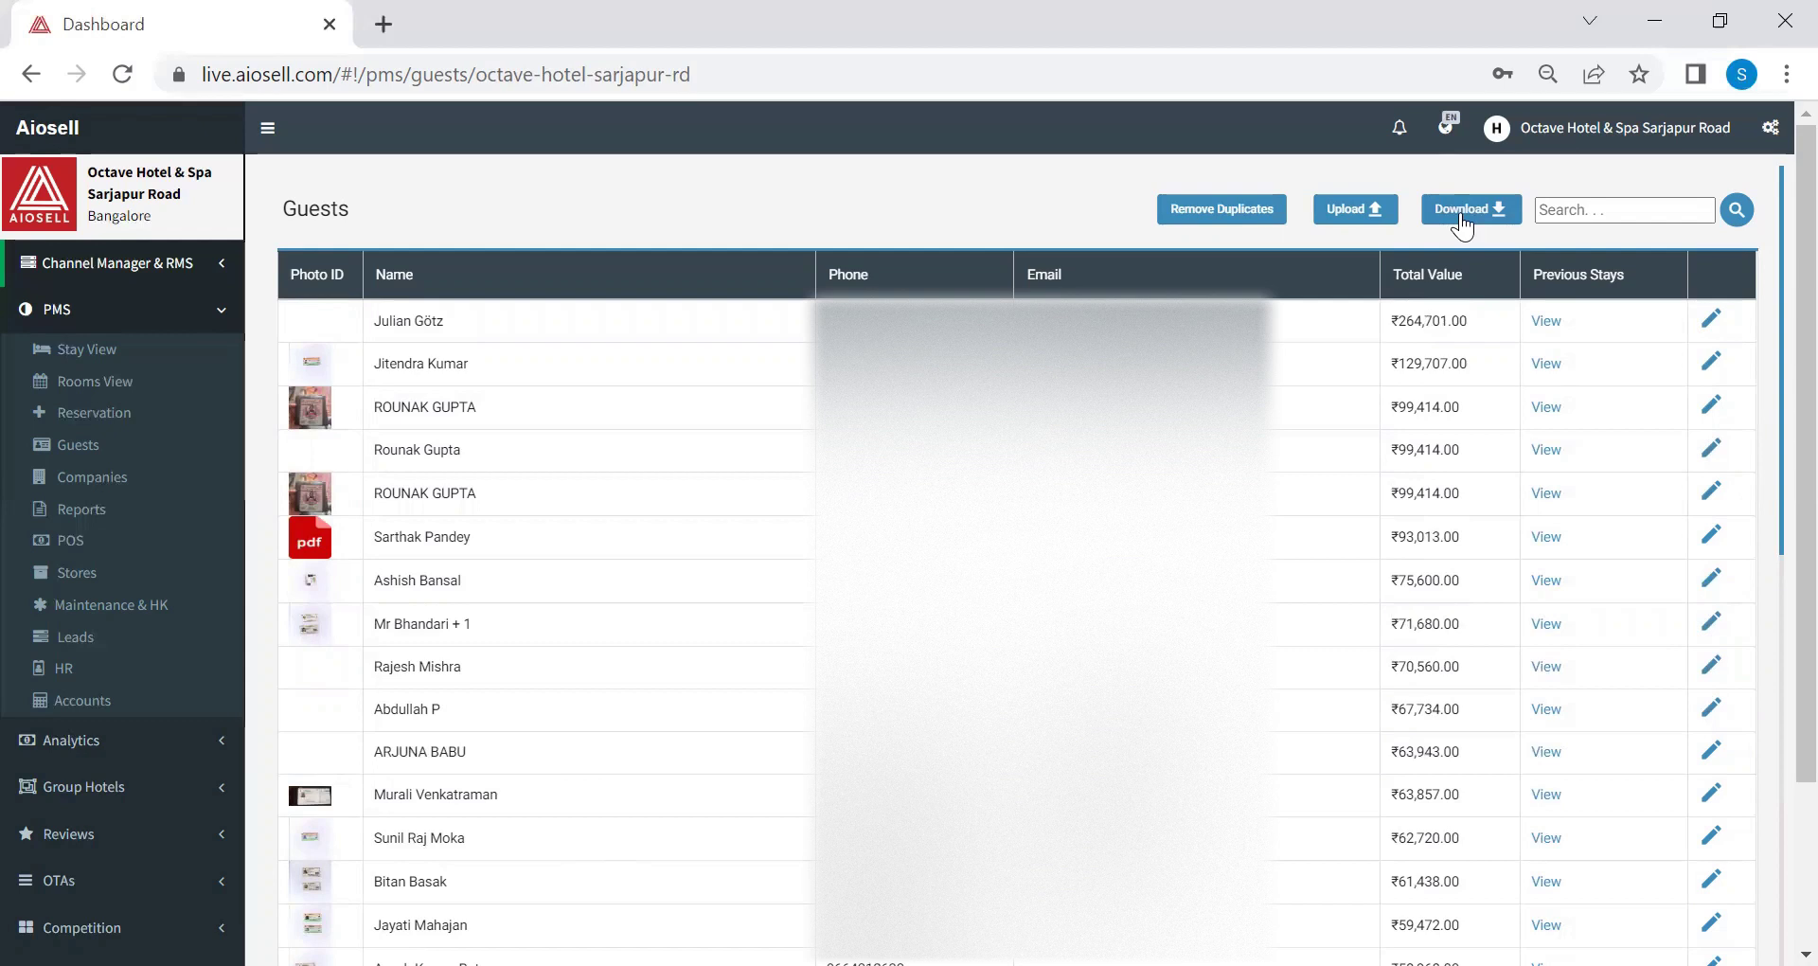
click(1223, 210)
click(1603, 201)
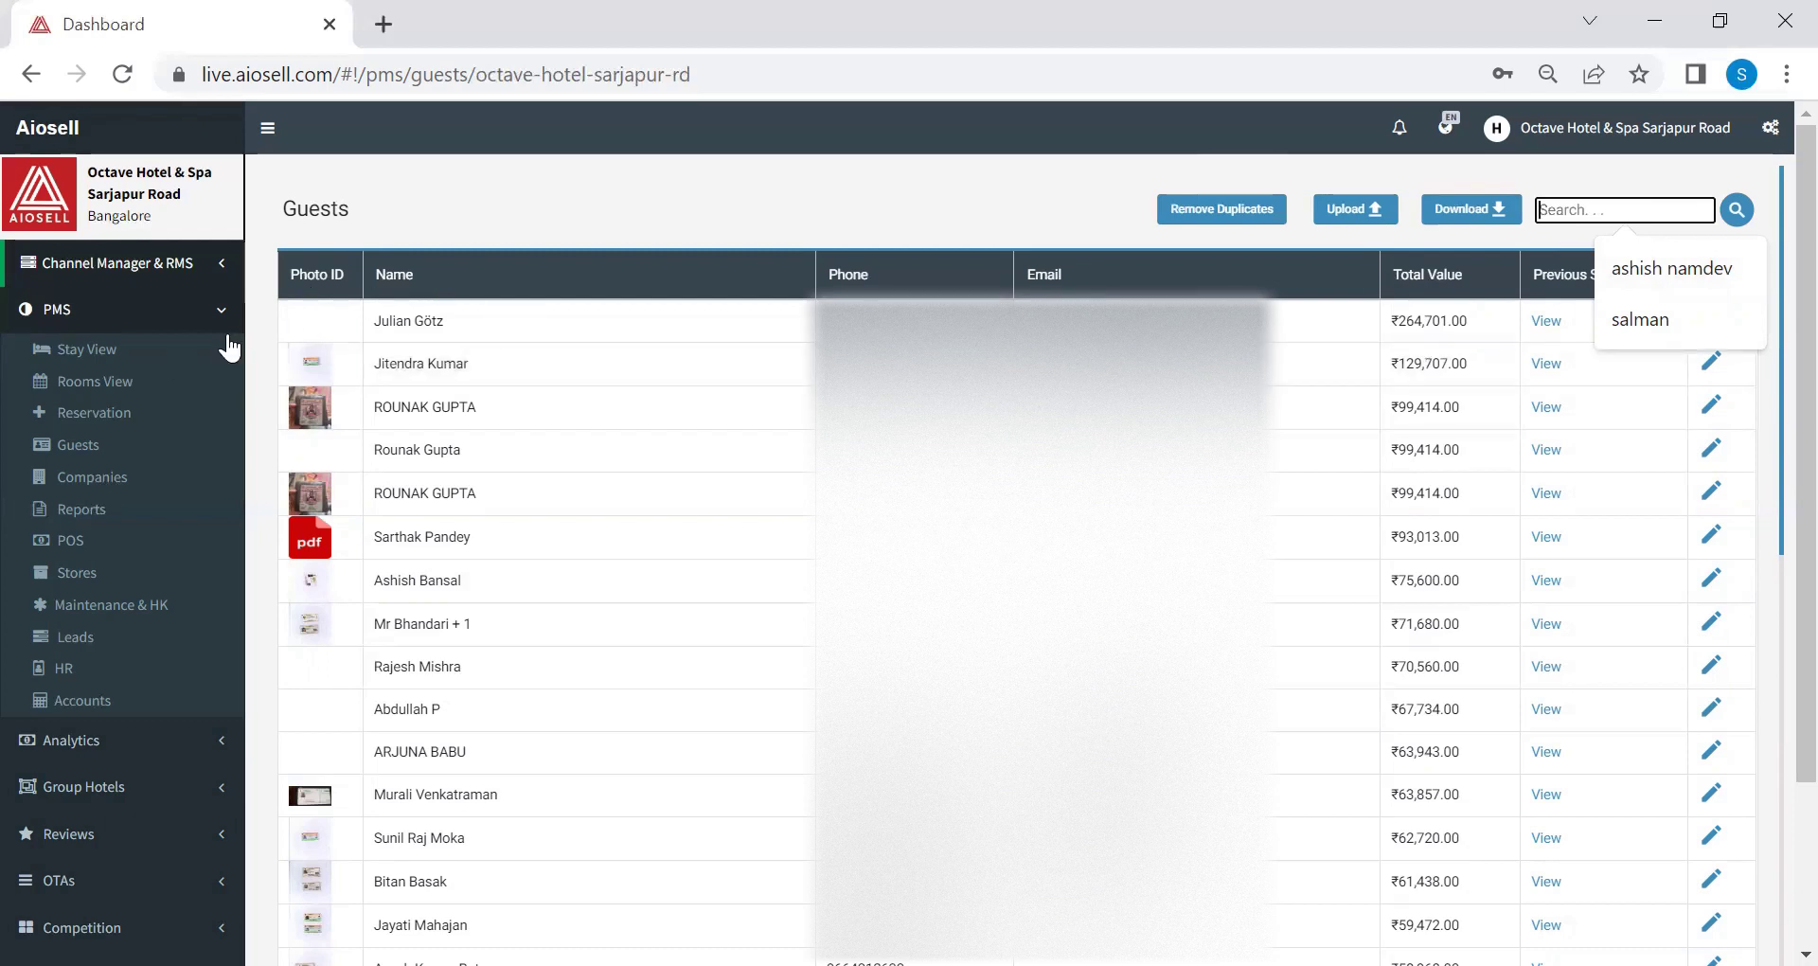
Step: Start a new company record in the companies list with the company name IBM
click(80, 481)
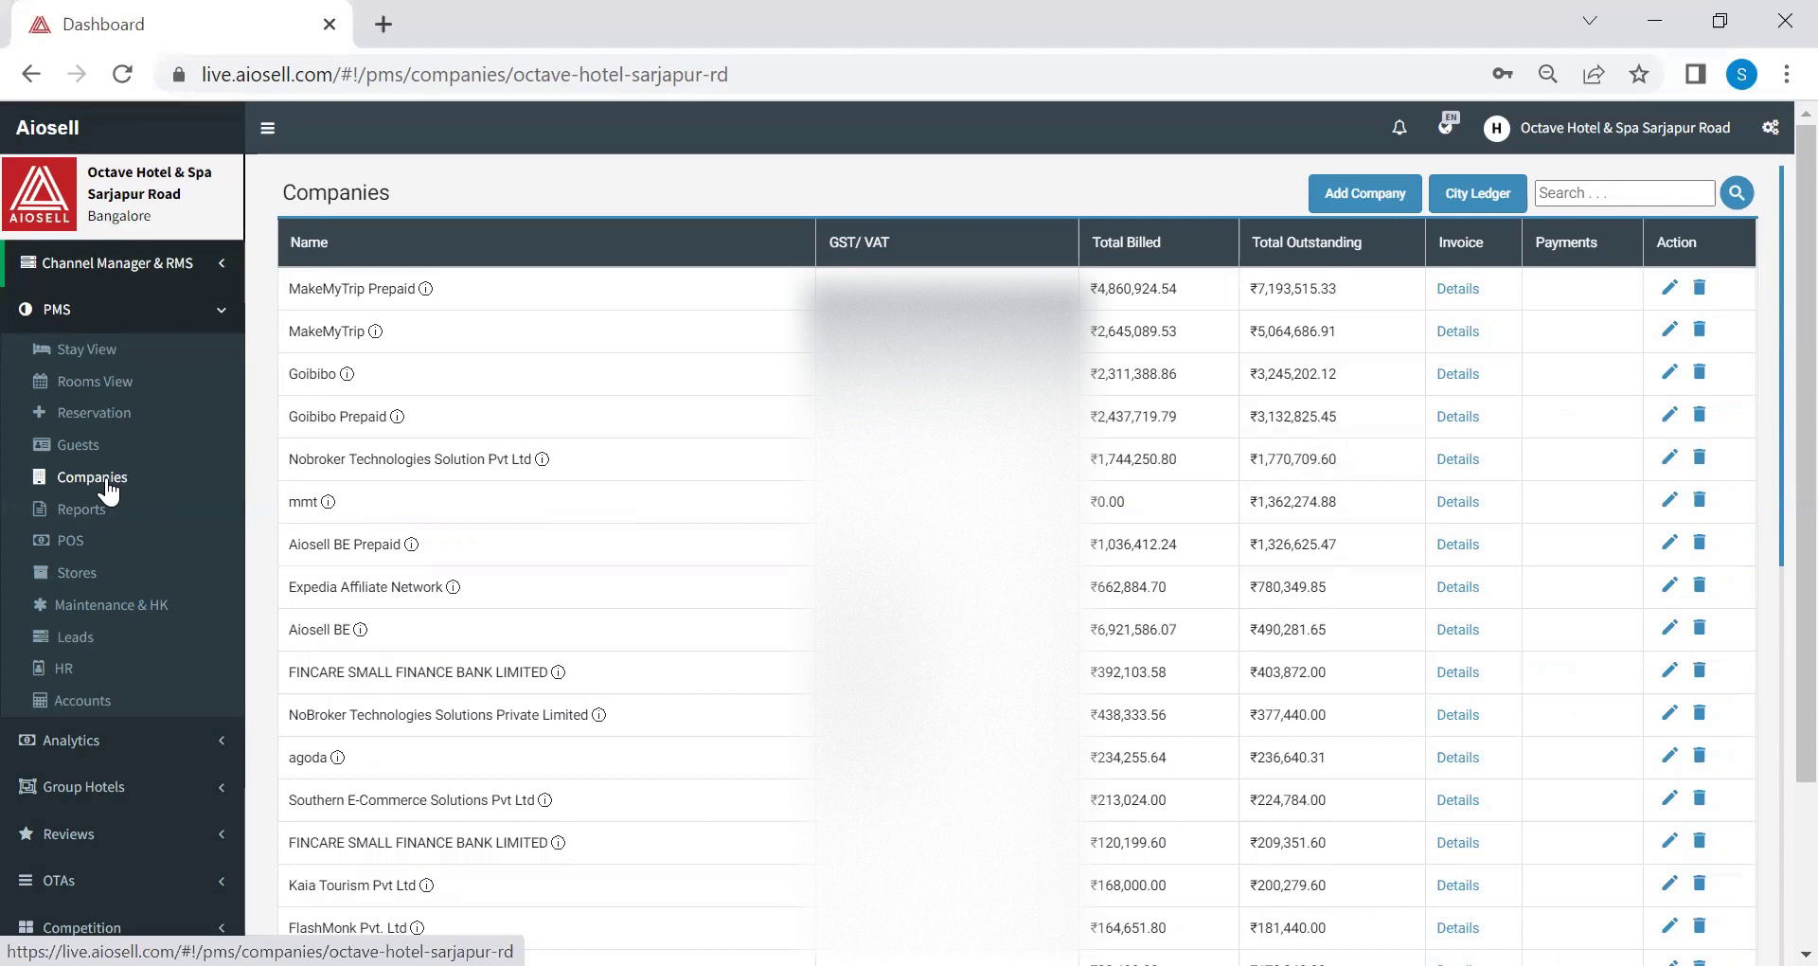
click(1363, 197)
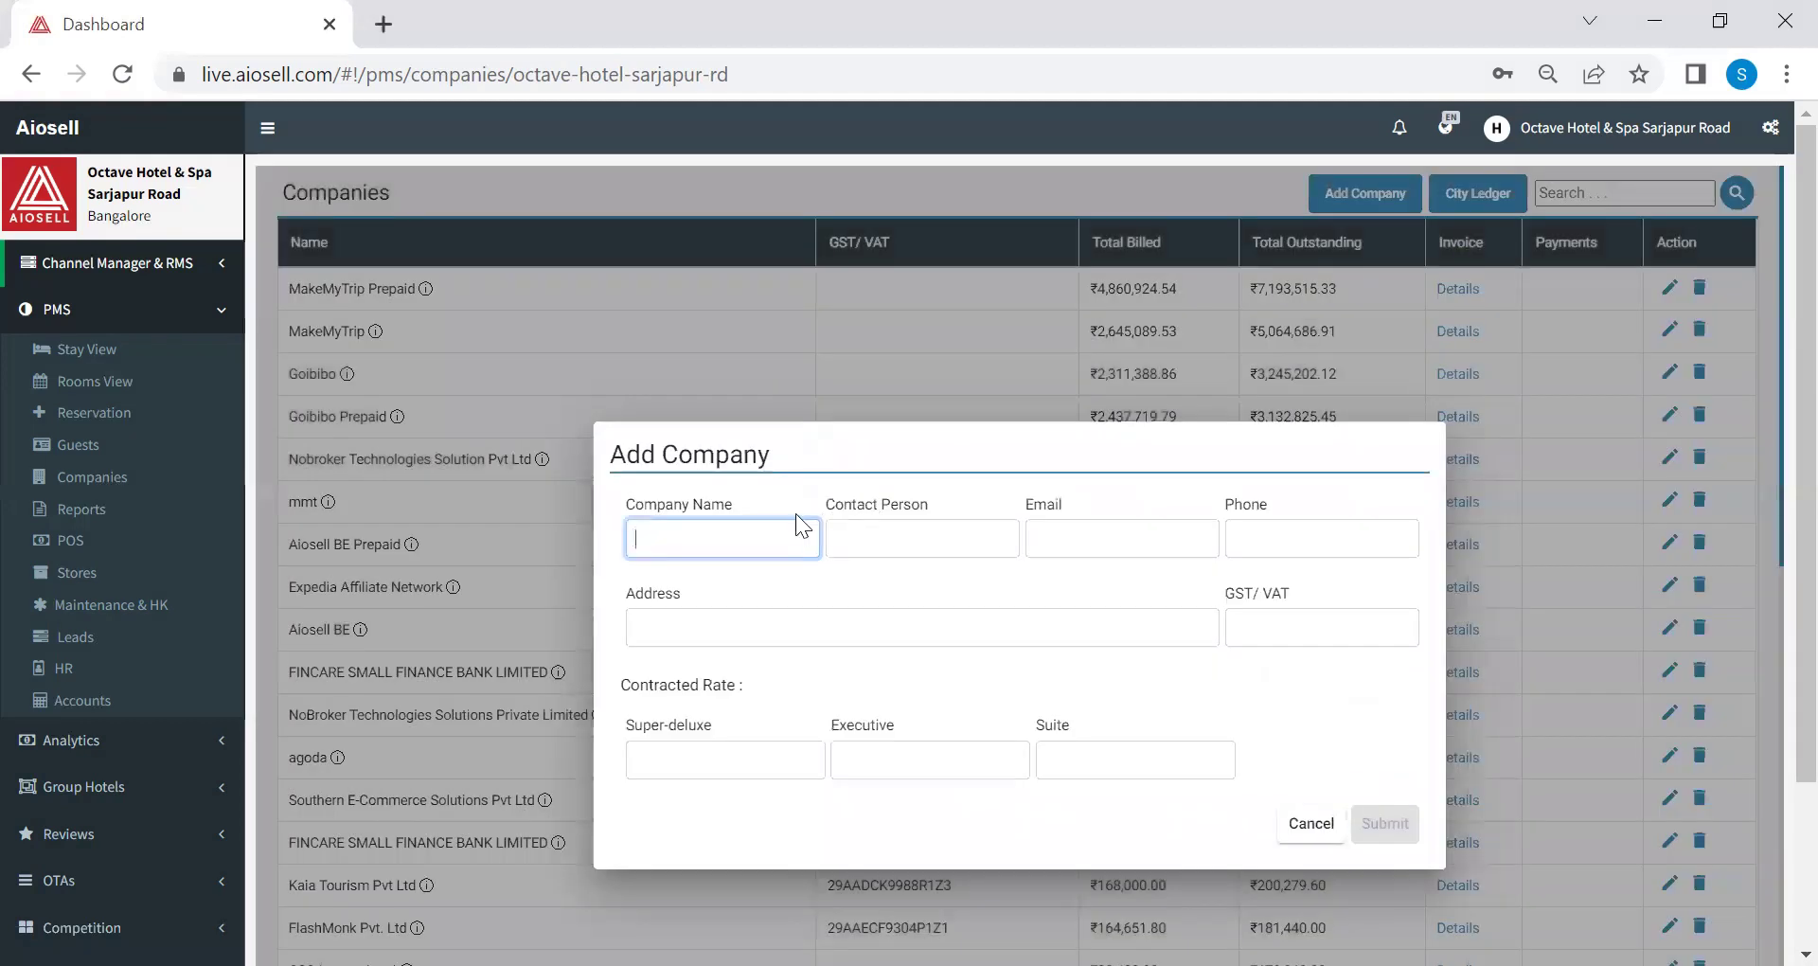
click(726, 532)
click(737, 604)
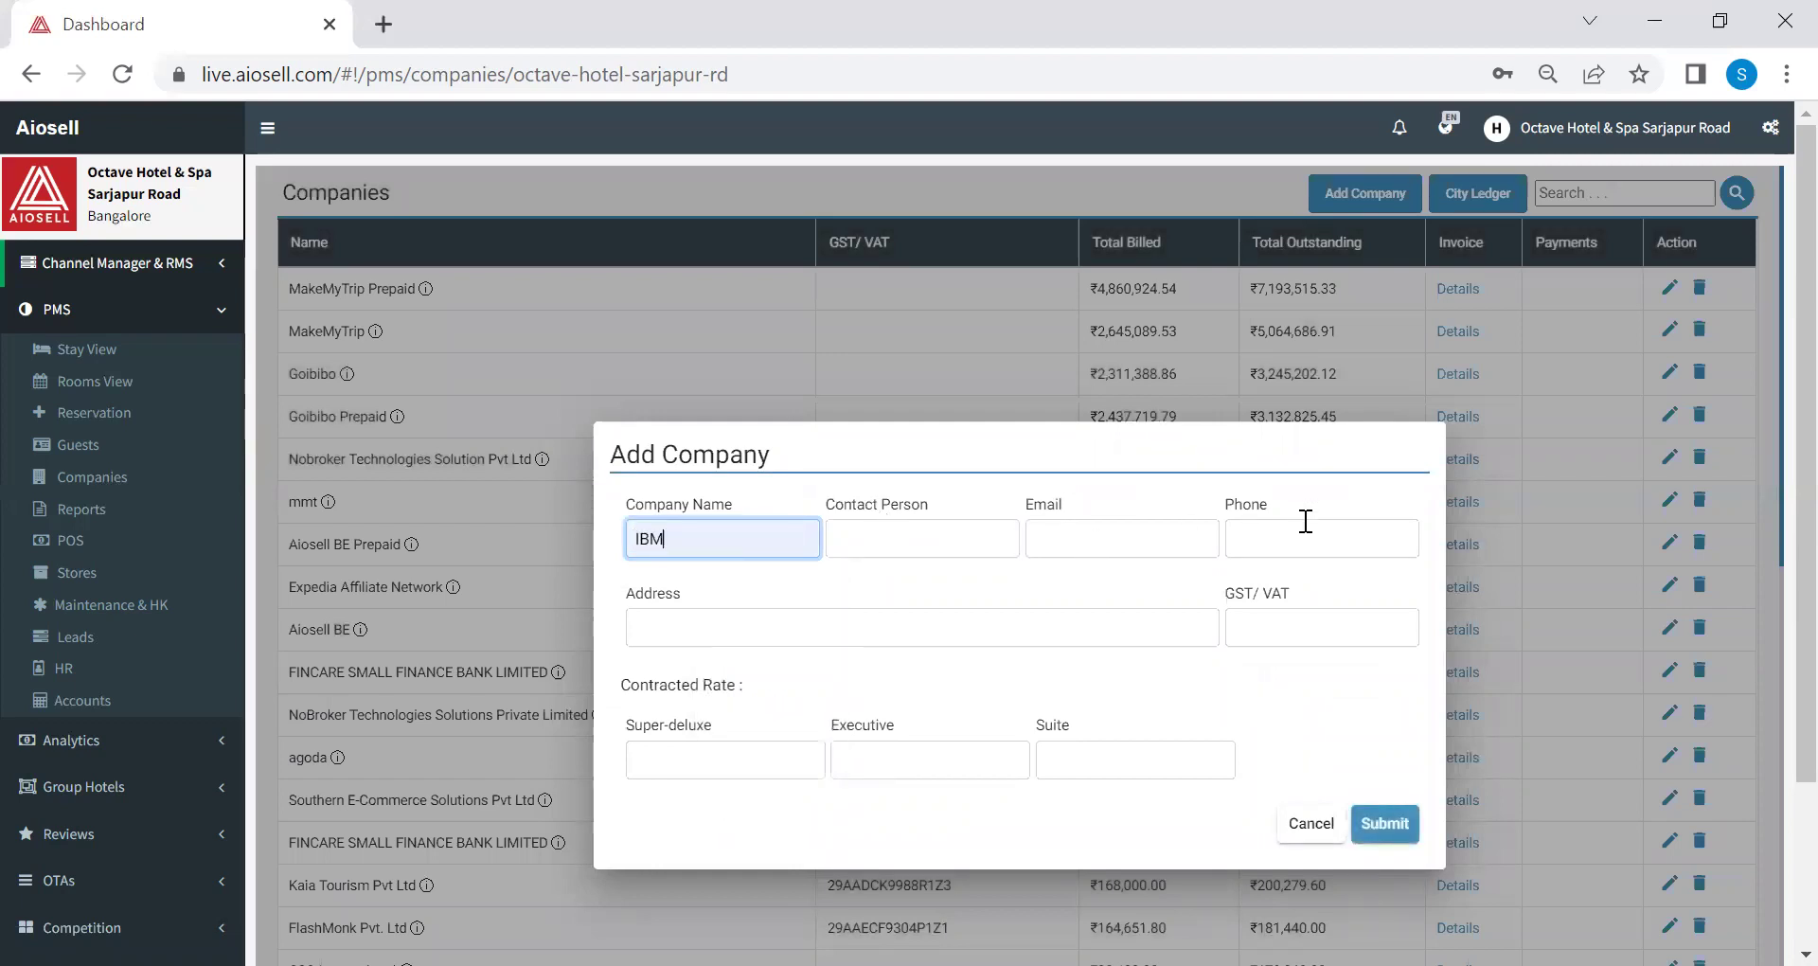
Step: Enter contracted rates of 3000 for Super-deluxe, 4000 for Executive and 5000 for Suite, and discard the new company
click(646, 766)
text(3000)
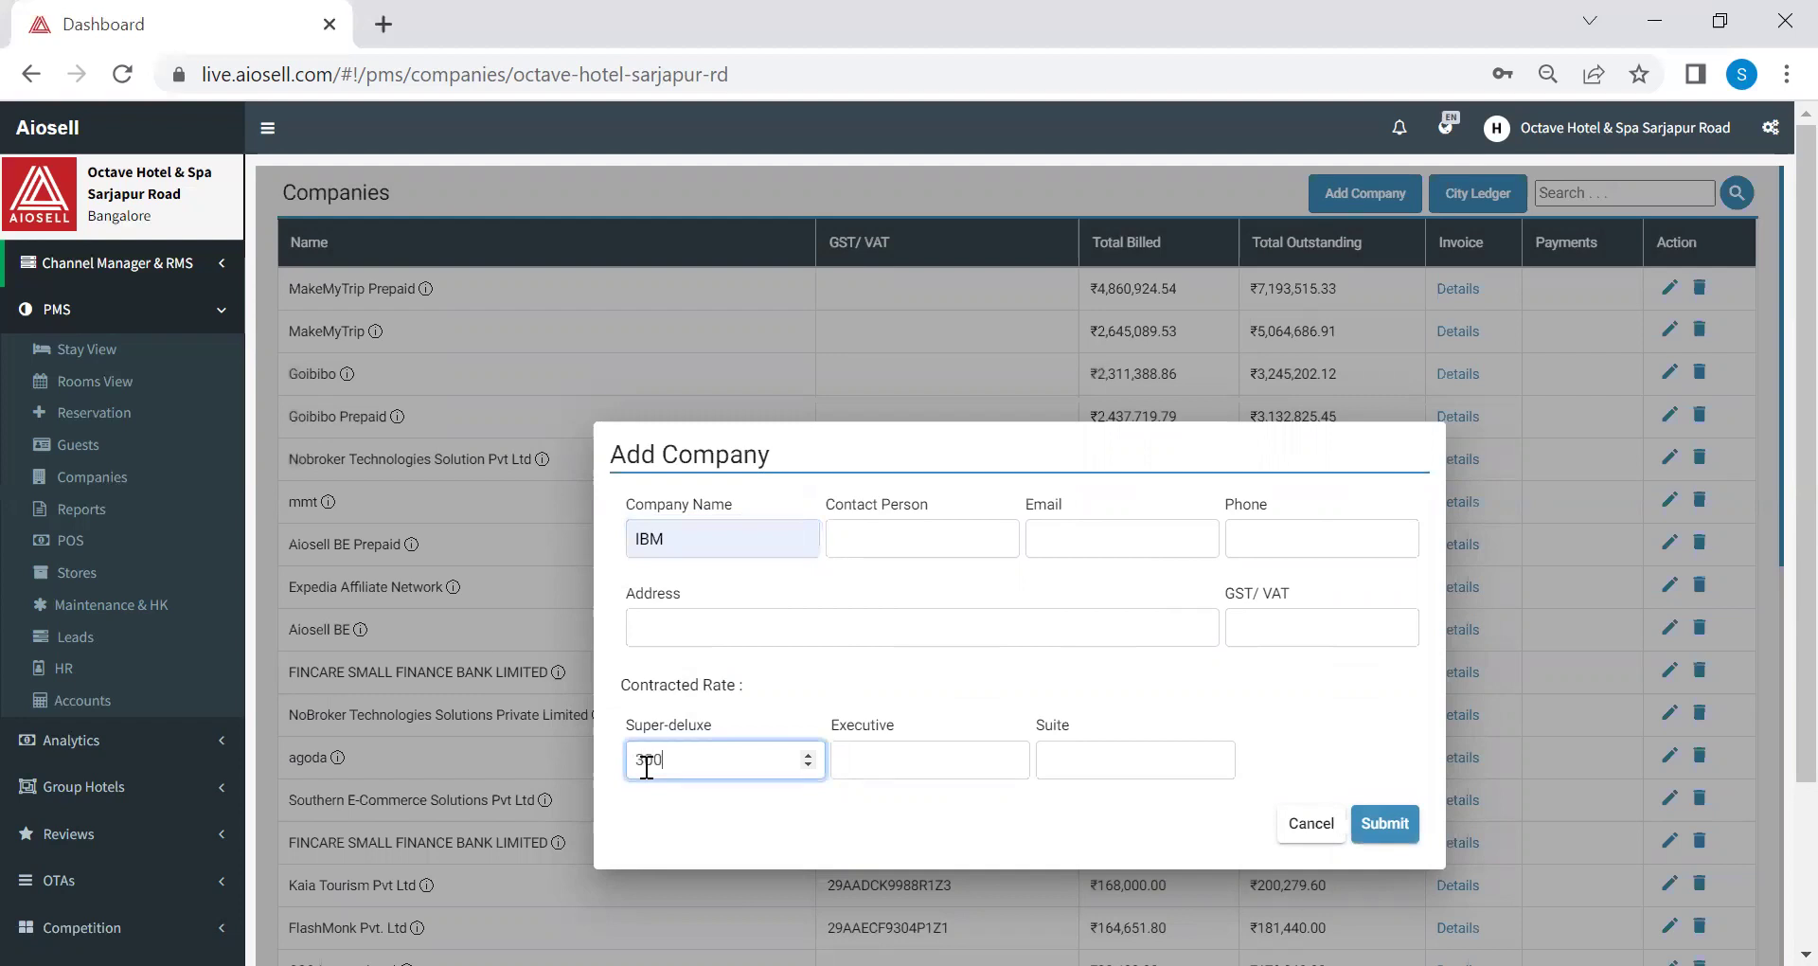
click(870, 761)
text(4000)
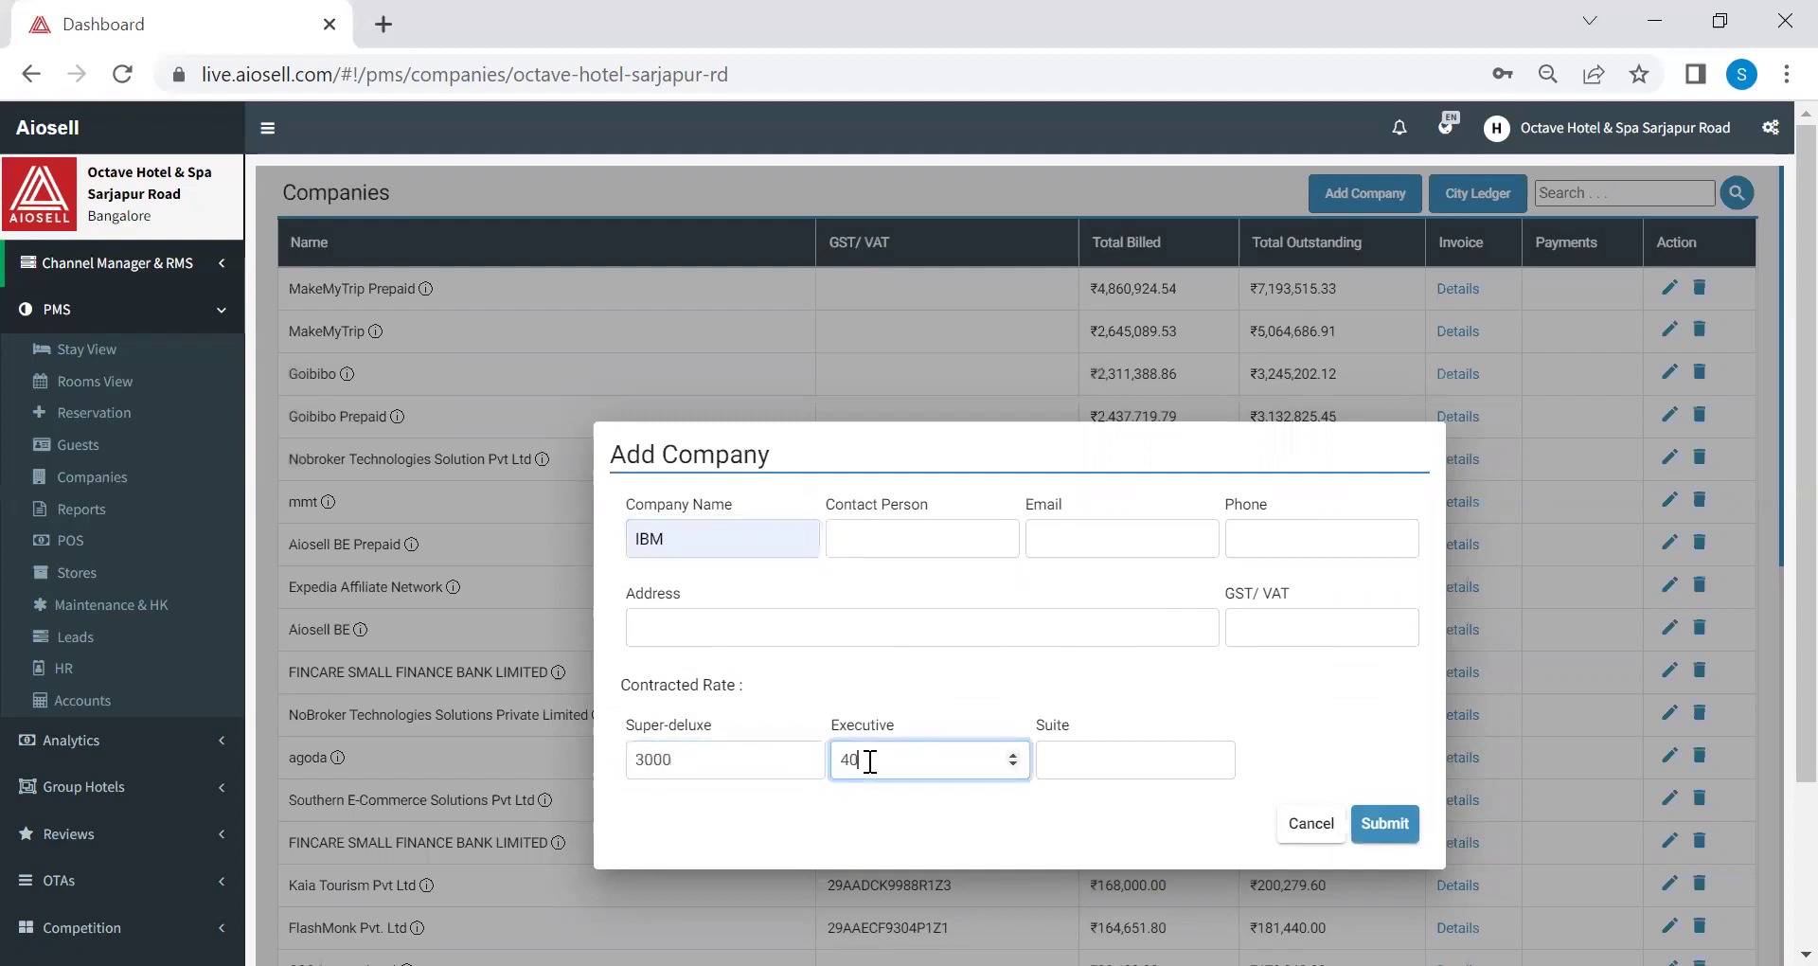
click(1090, 759)
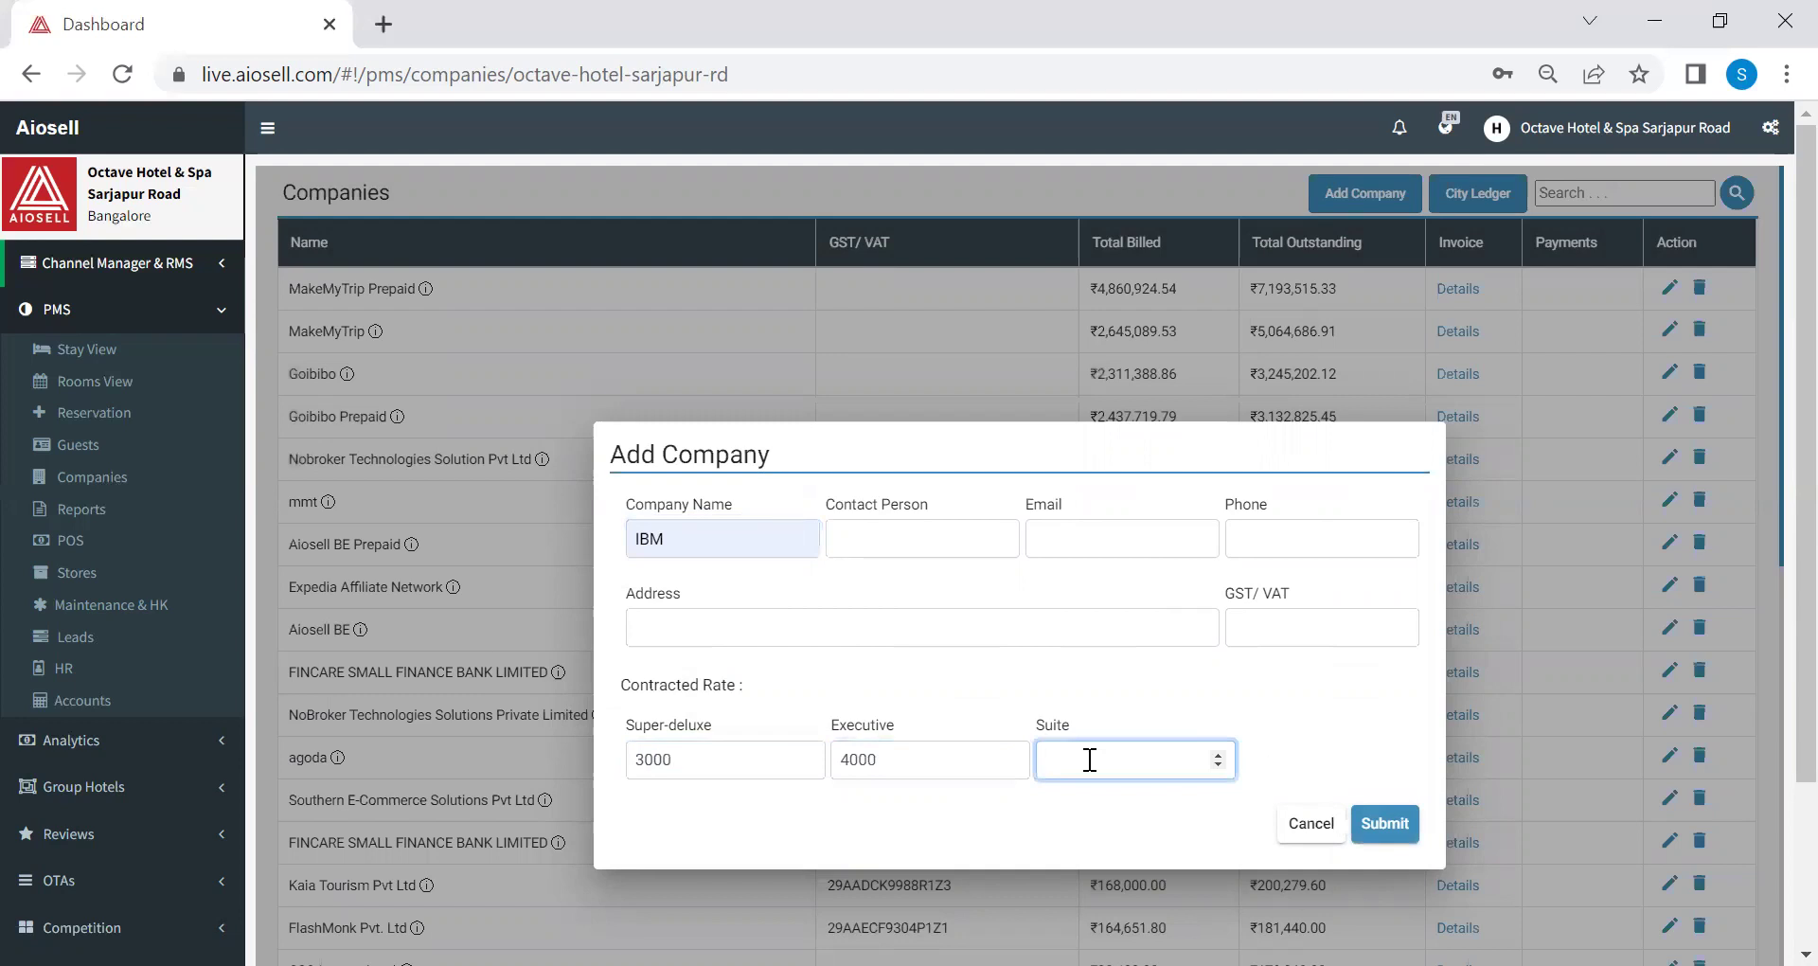
text(5000)
click(1309, 824)
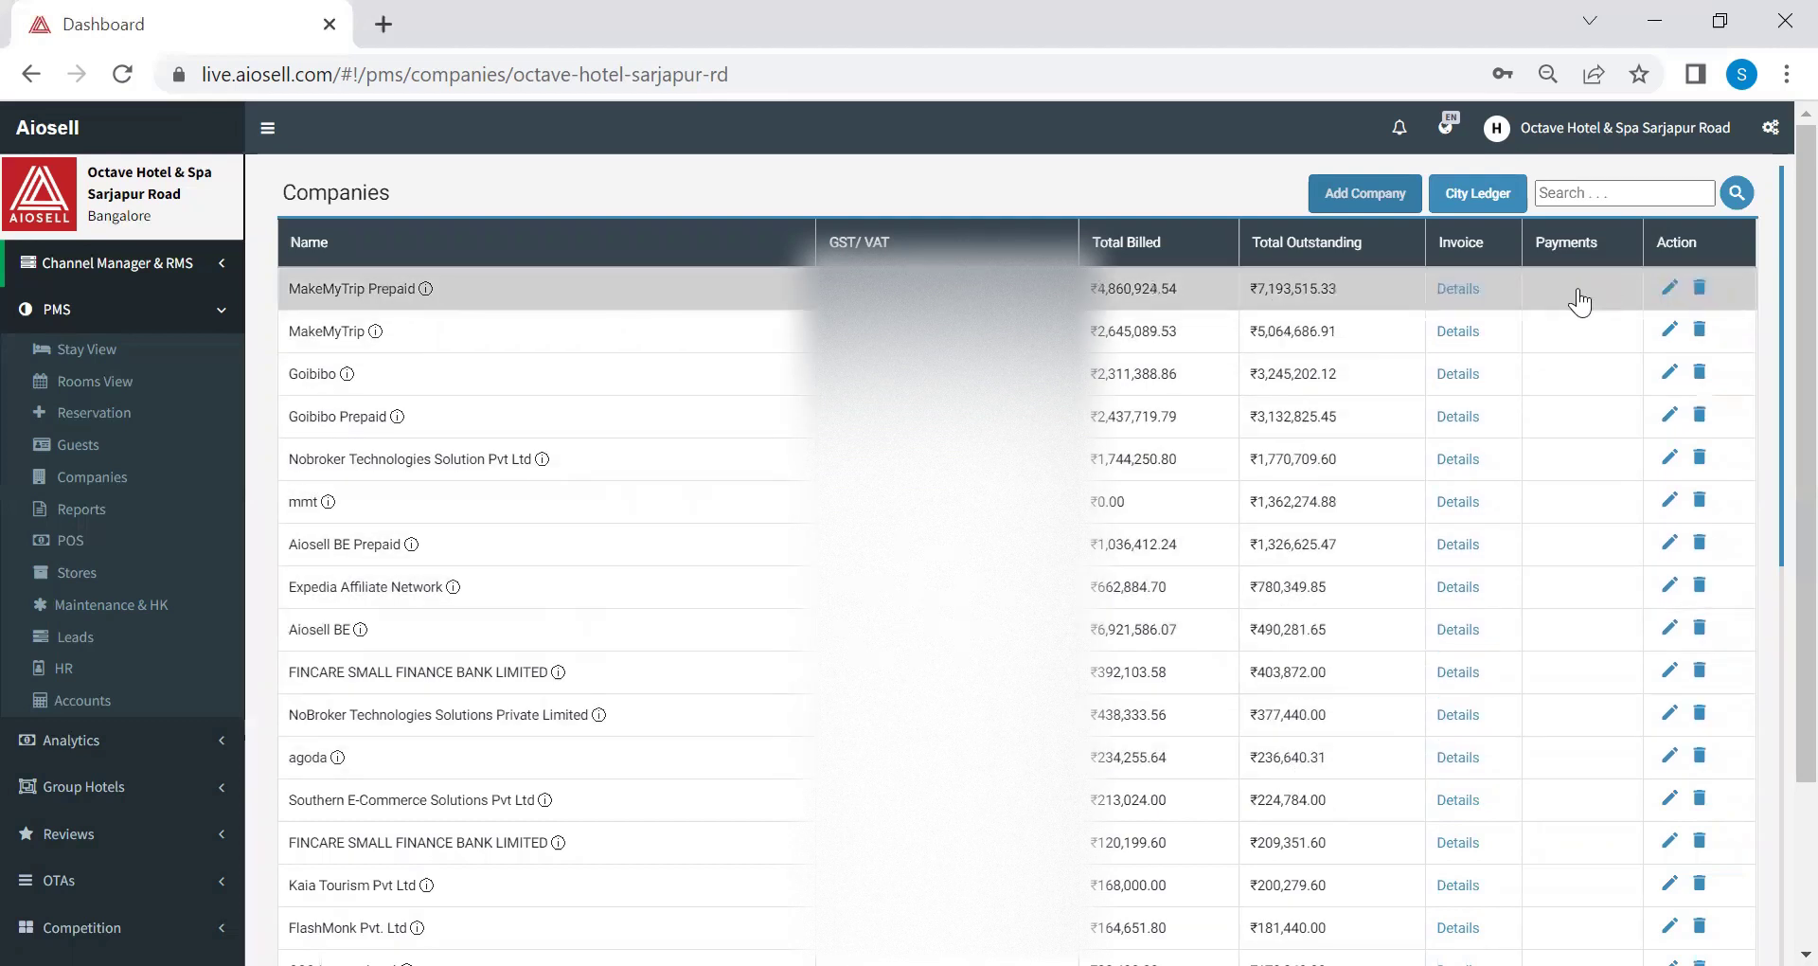
Step: Open the City Ledger and examine FINCARE SMALL FINANCE BANK LIMITED's outstanding invoices and payment reference fields
click(1481, 195)
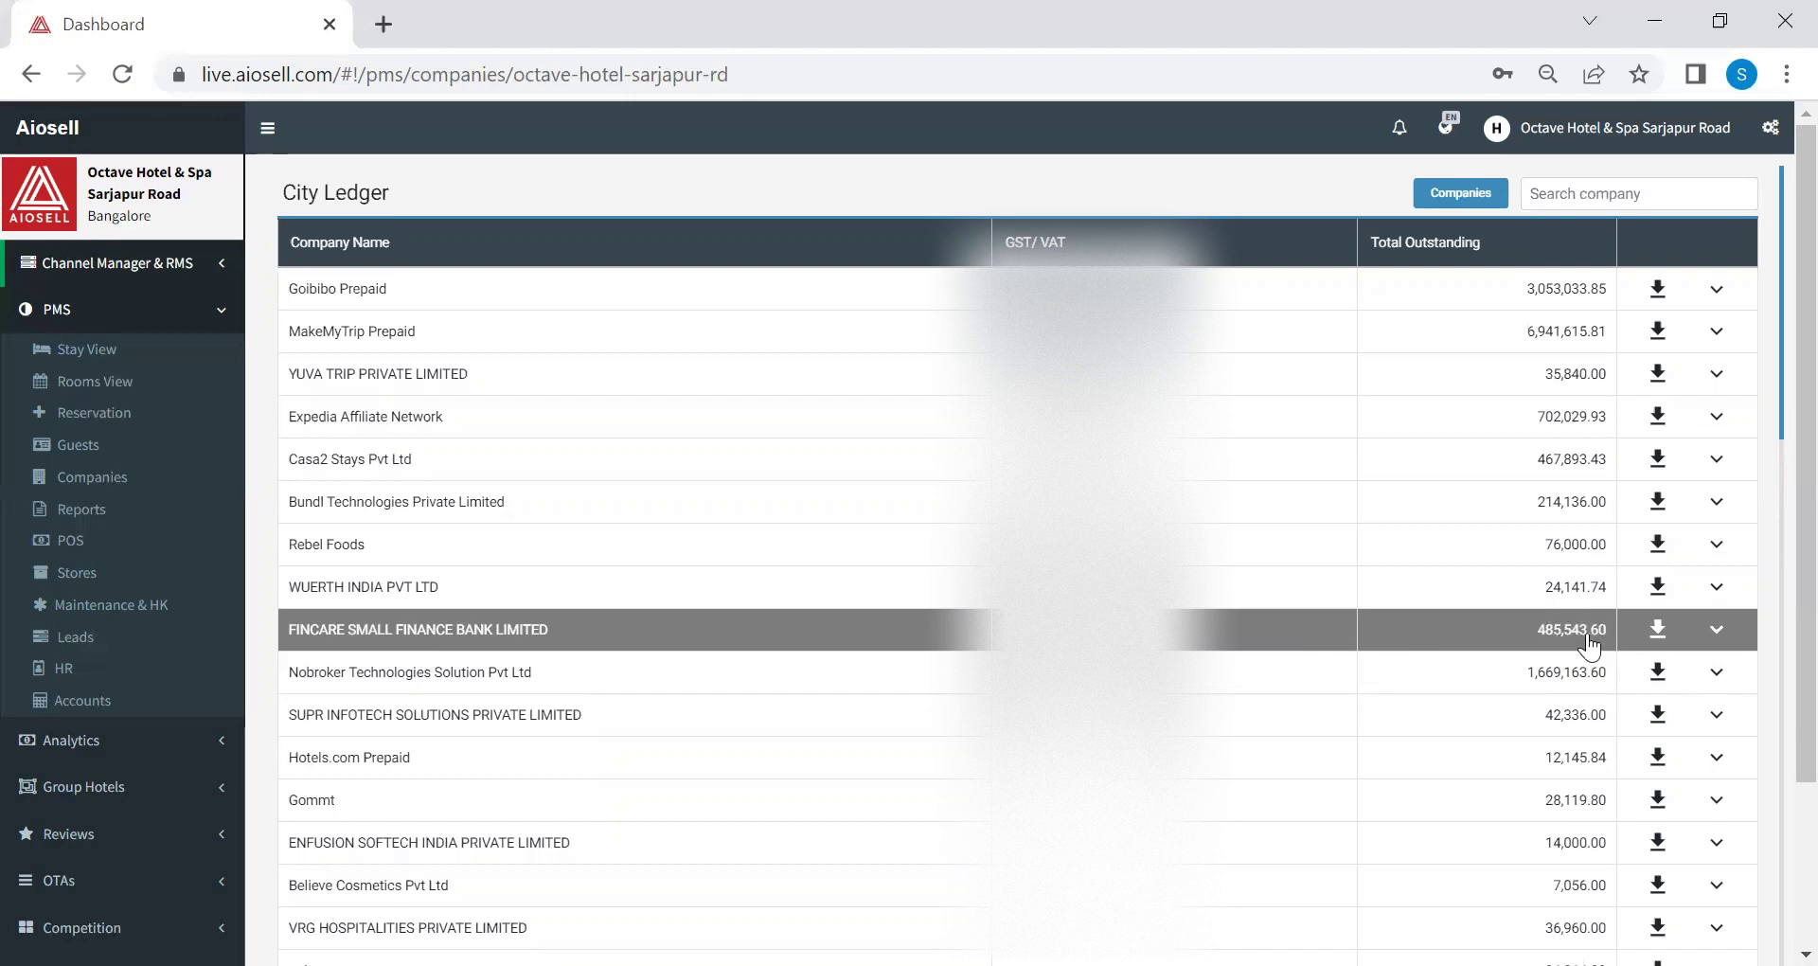
click(1718, 630)
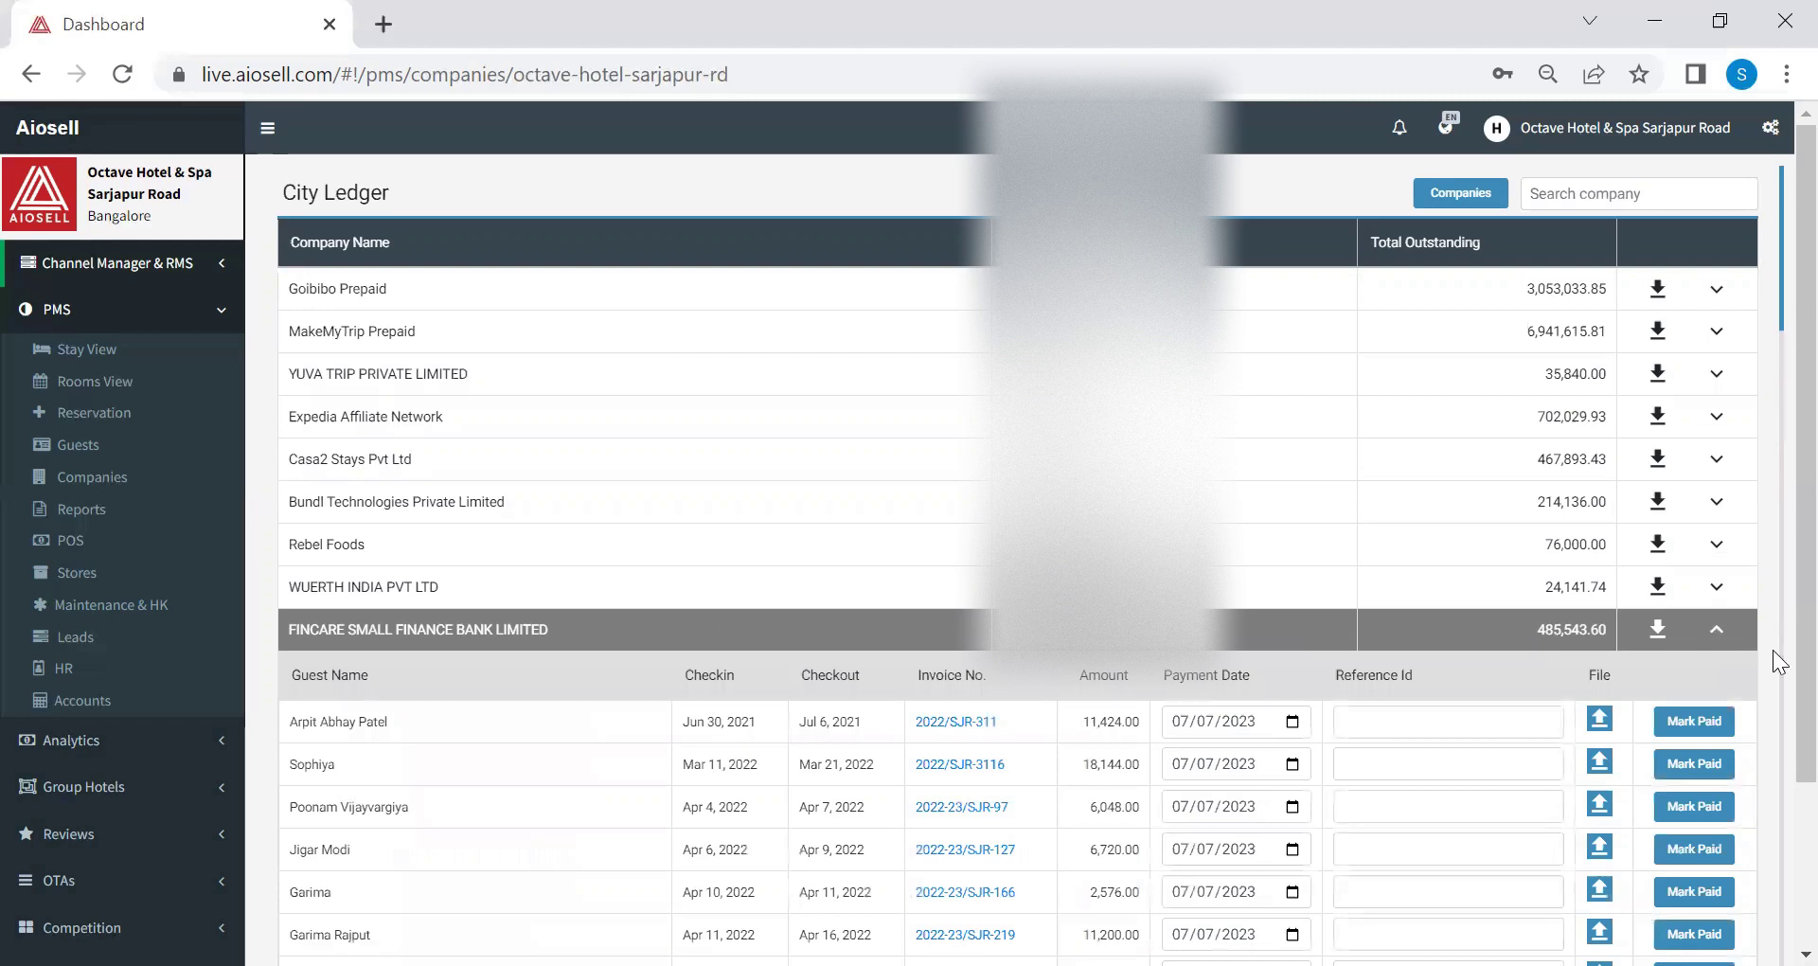
scroll(1772, 701, down, 2)
scroll(1774, 805, down, 1)
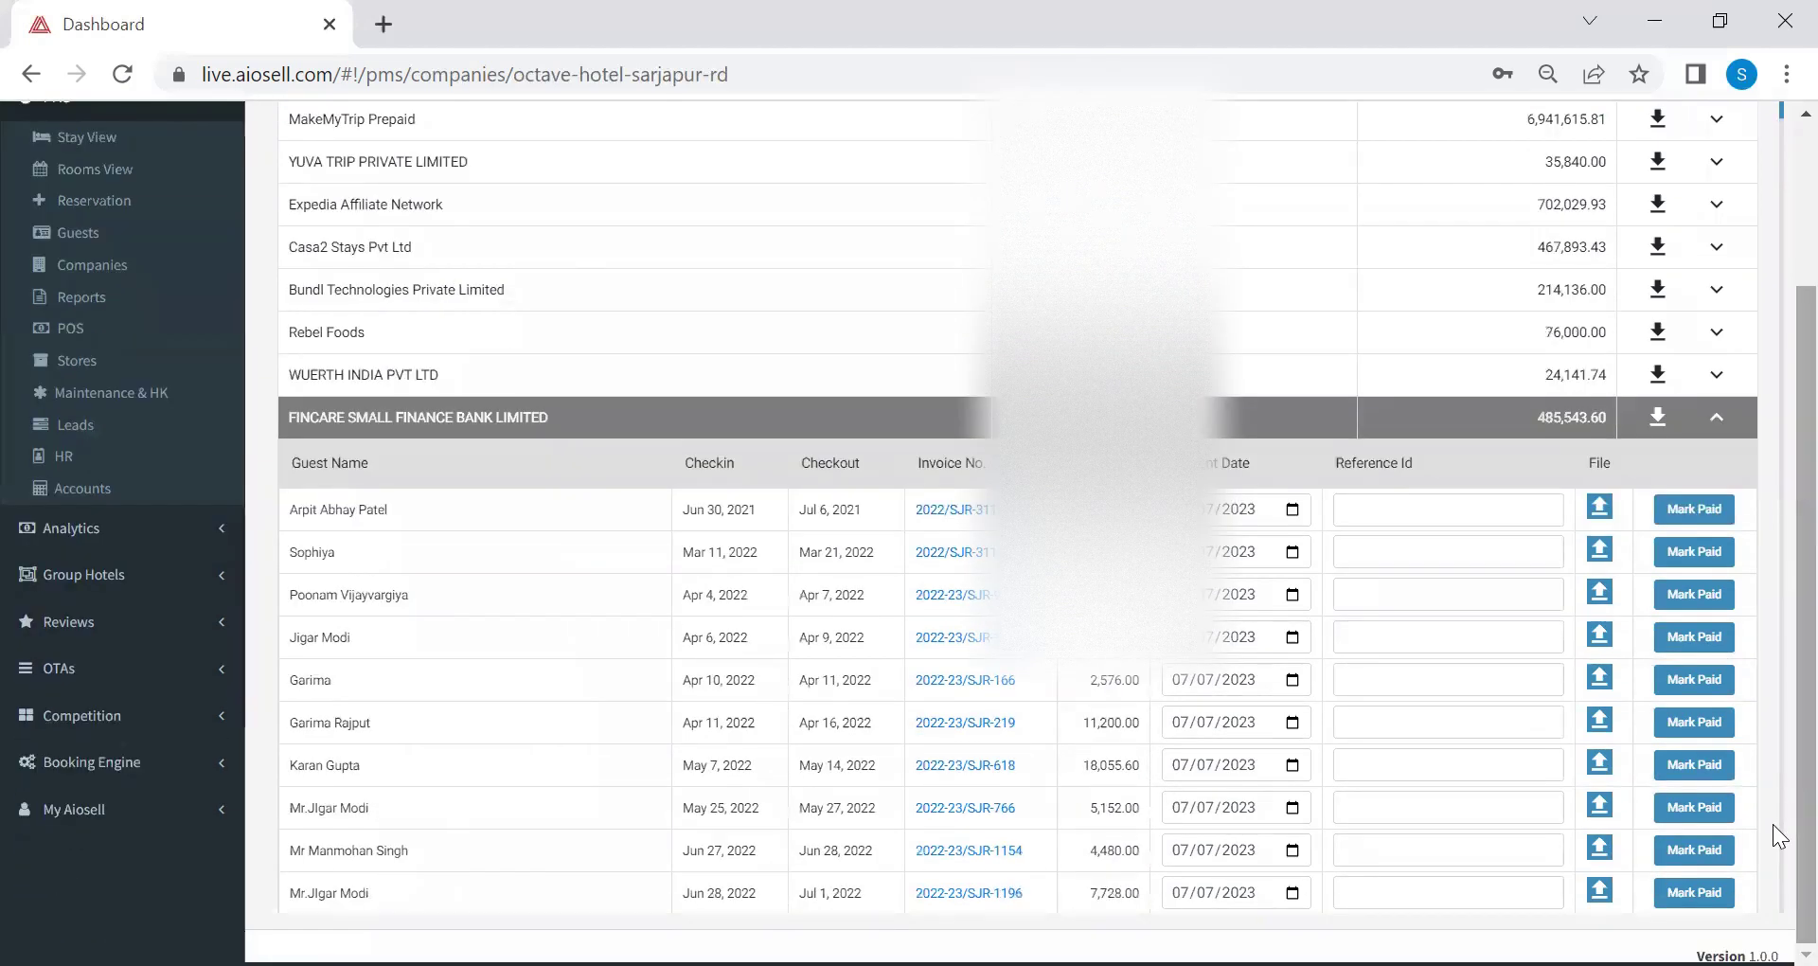
click(1354, 513)
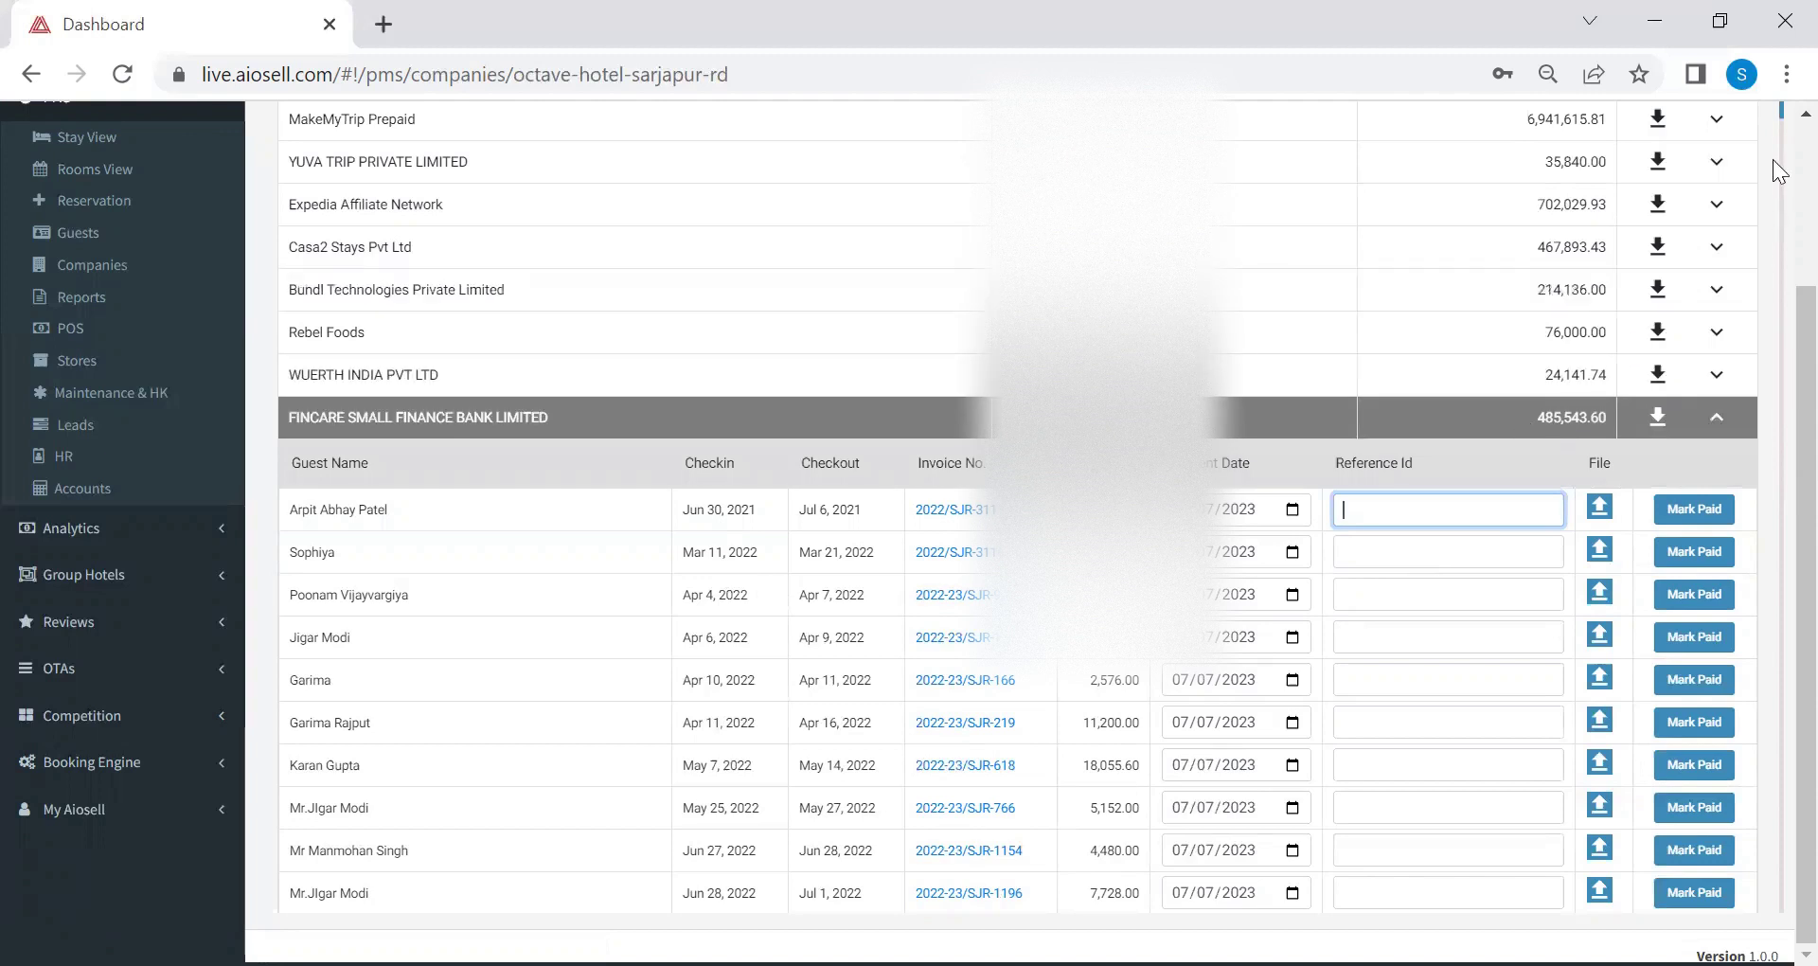
scroll(1773, 136, up, 3)
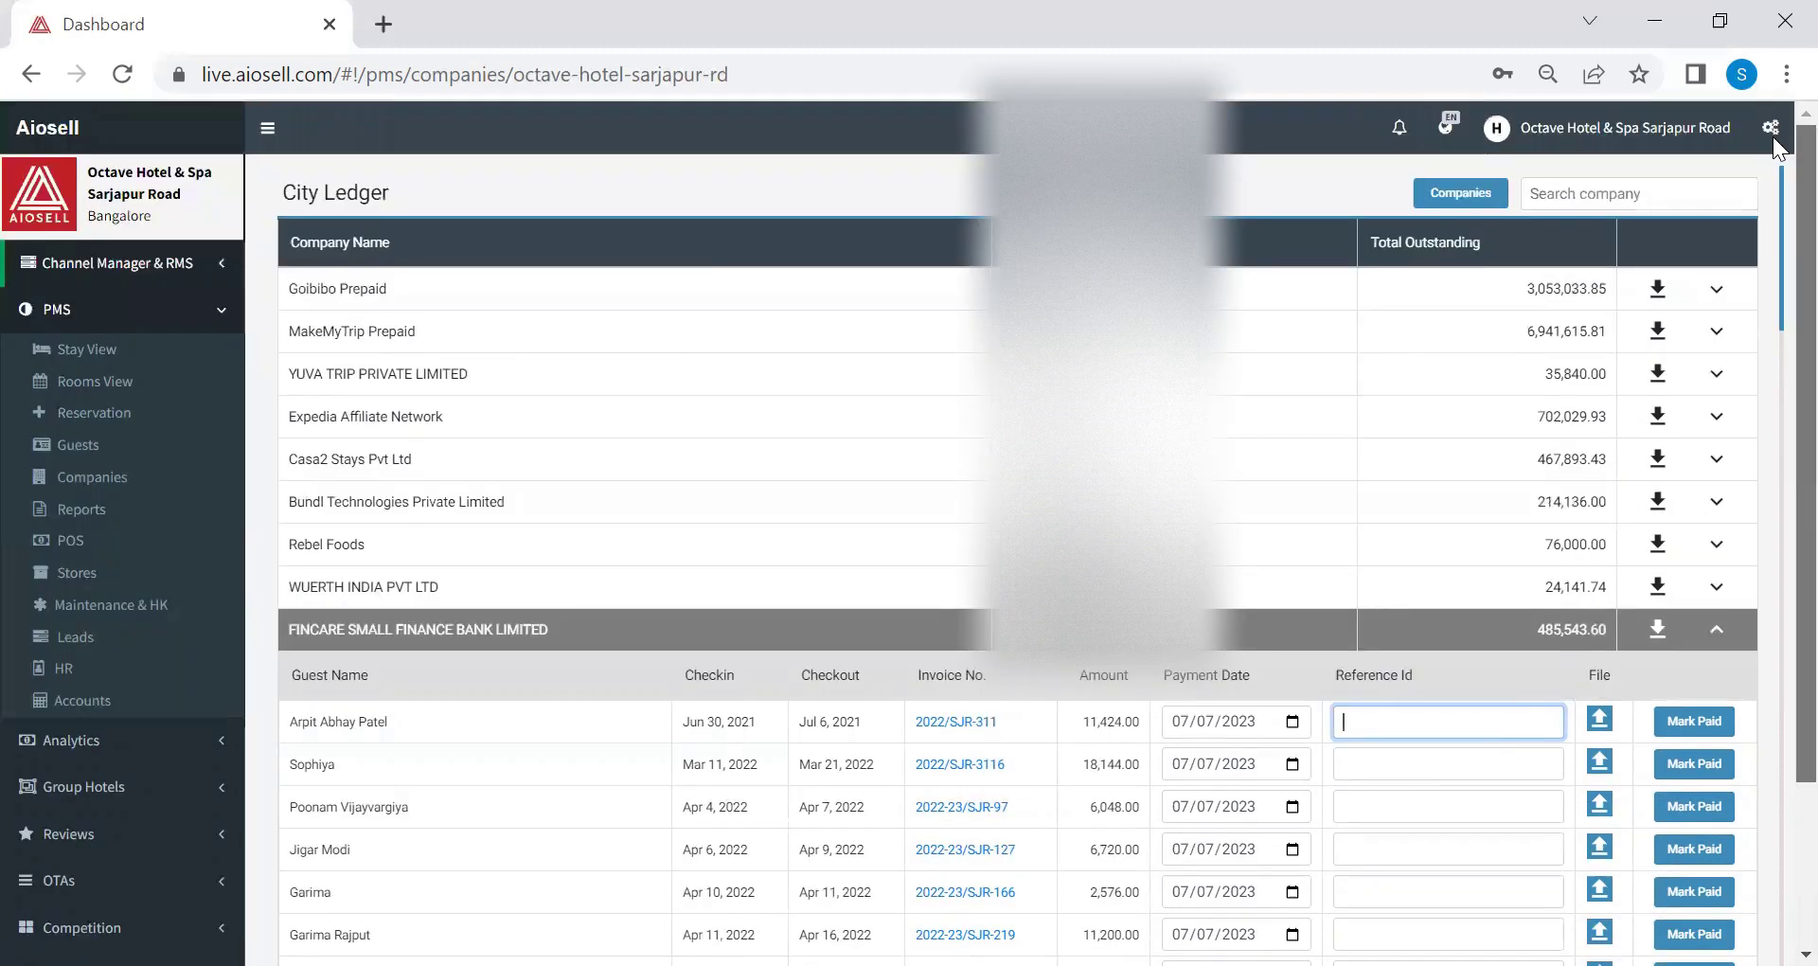